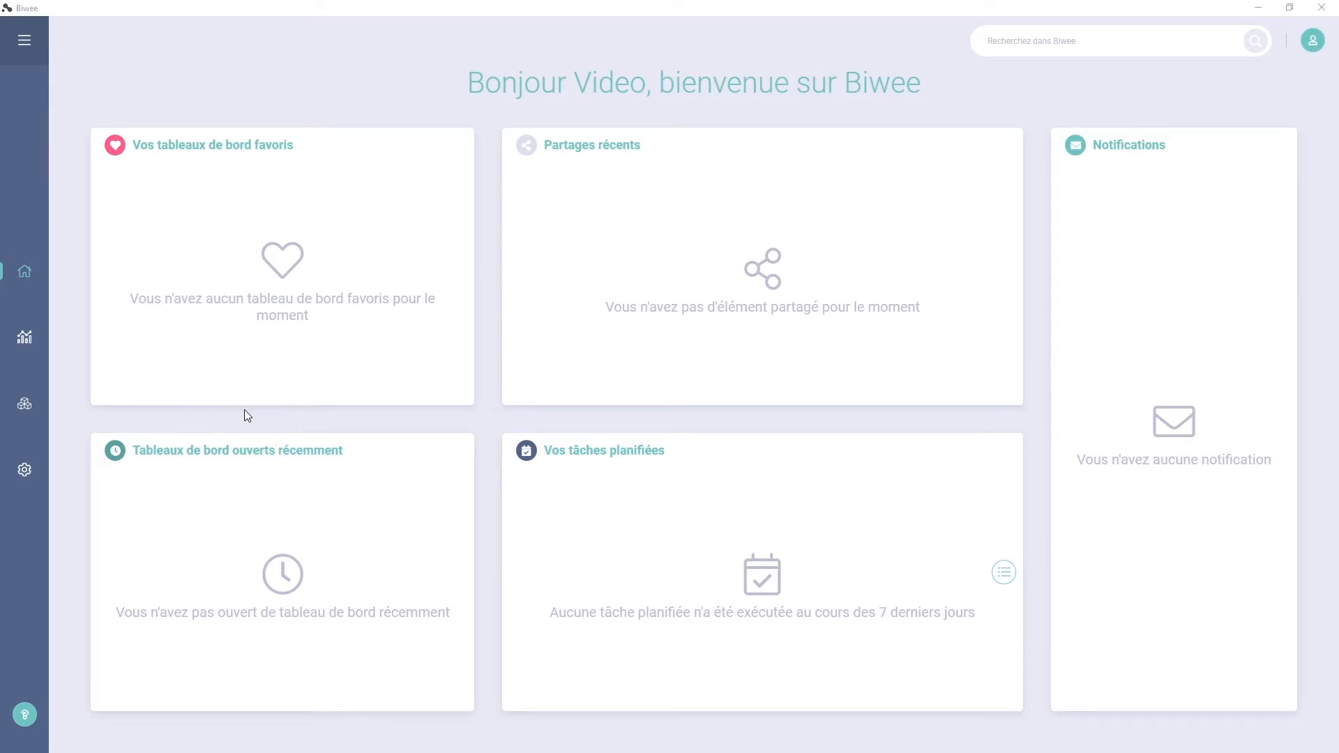
Create a new dashboard and start adding data to it
click(34, 341)
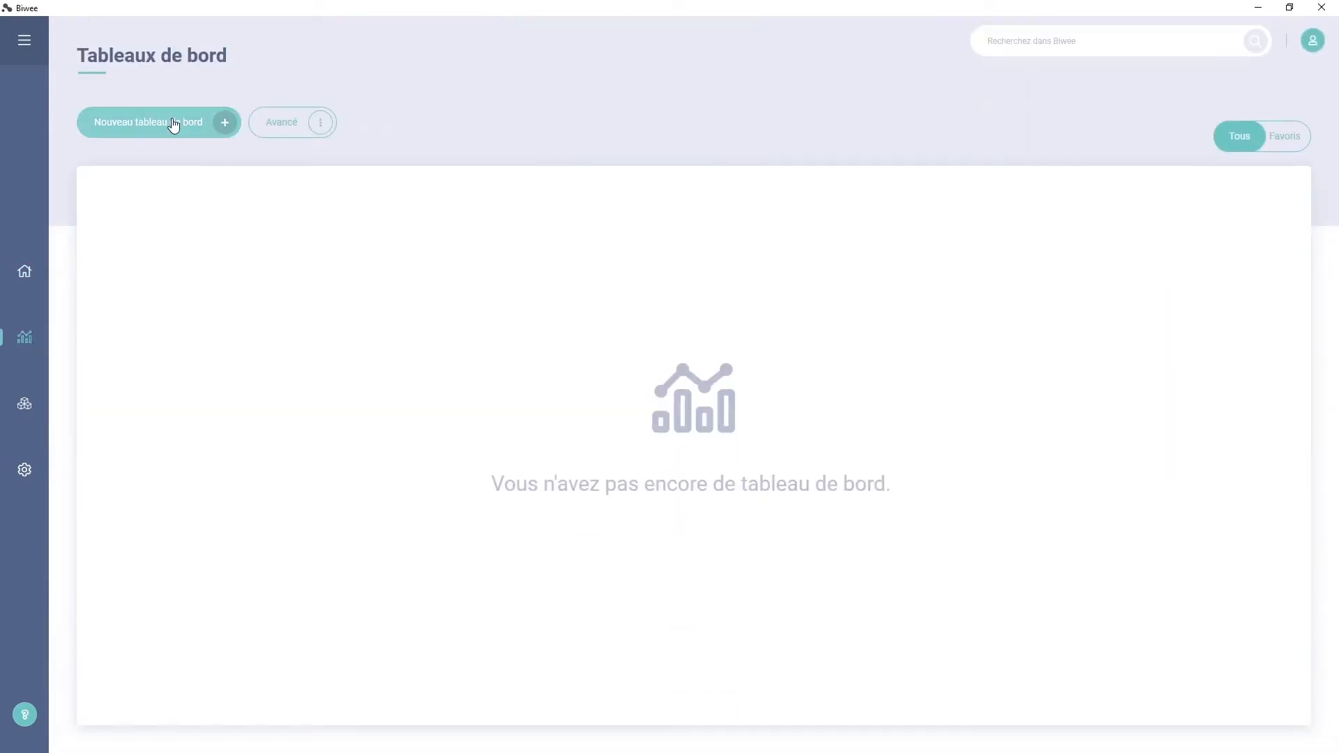
click(173, 124)
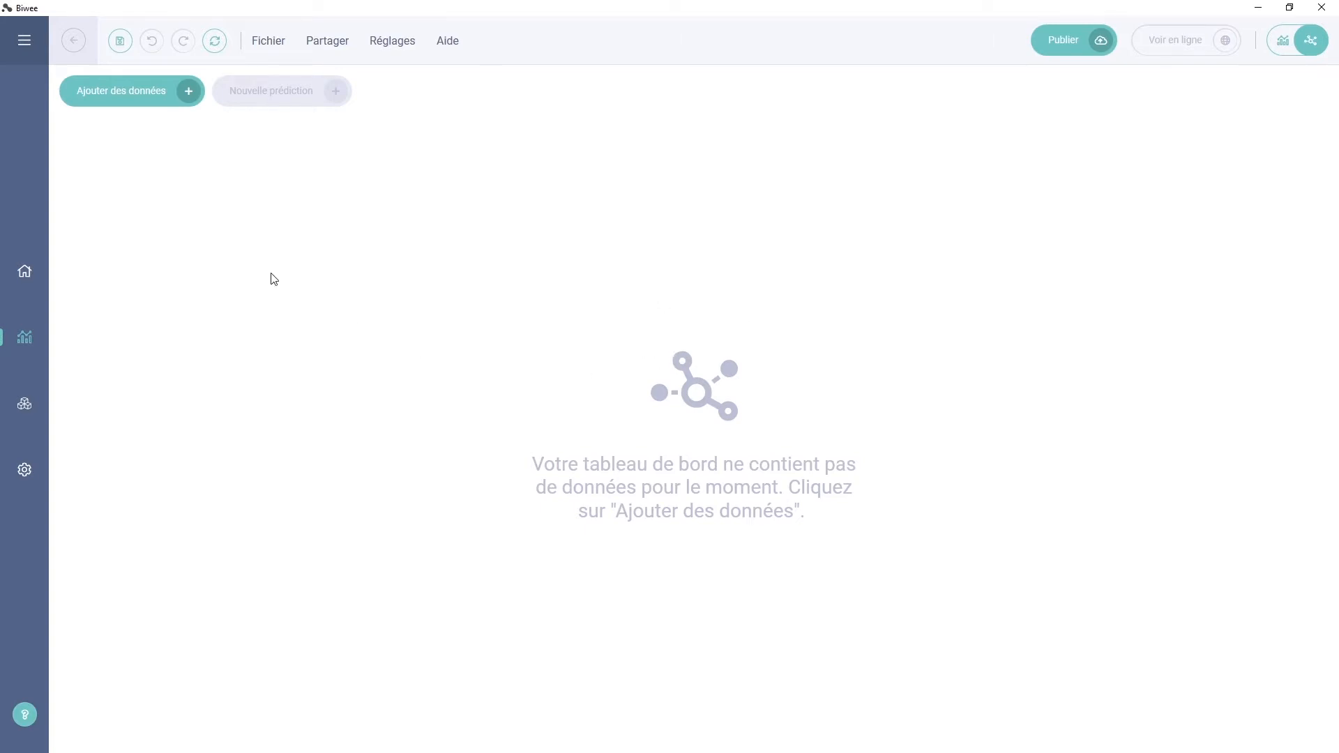
click(162, 103)
click(171, 131)
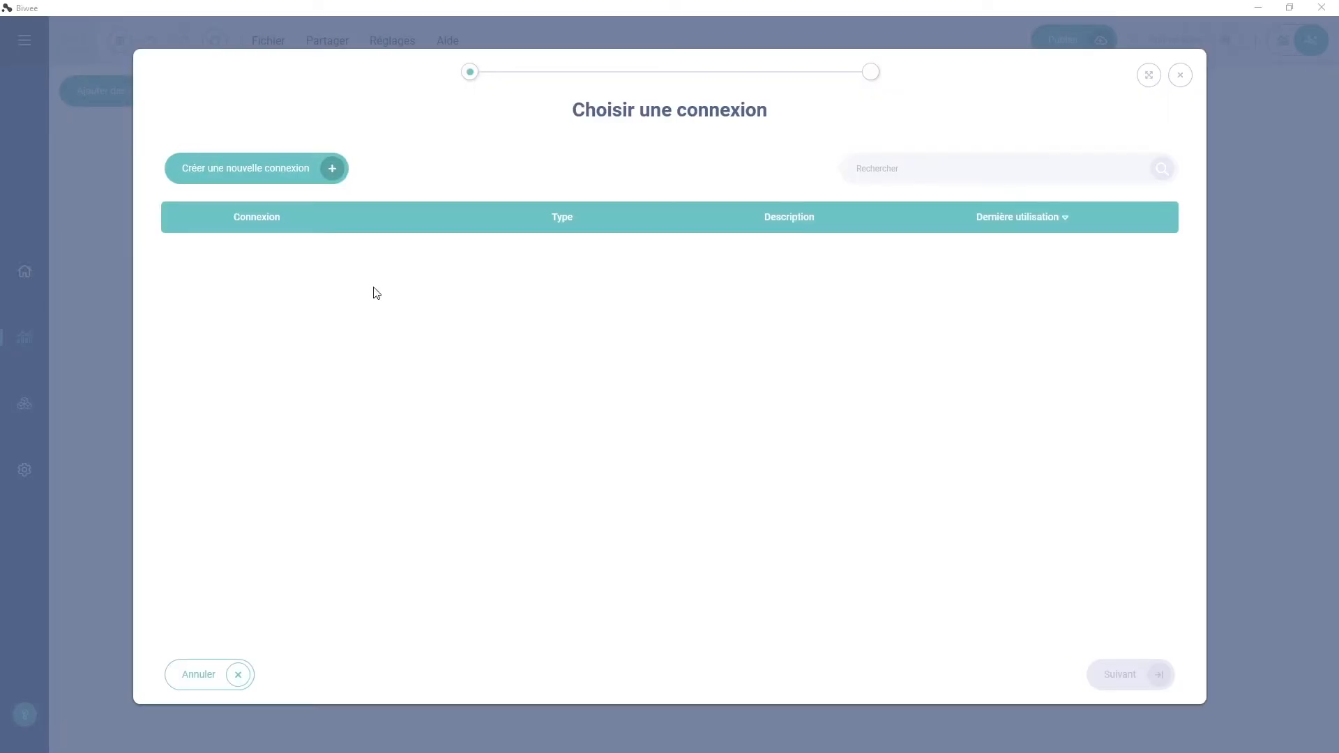
Create a new Excel connection to the local file "Ventes des commerciaux - Tuto"
click(269, 180)
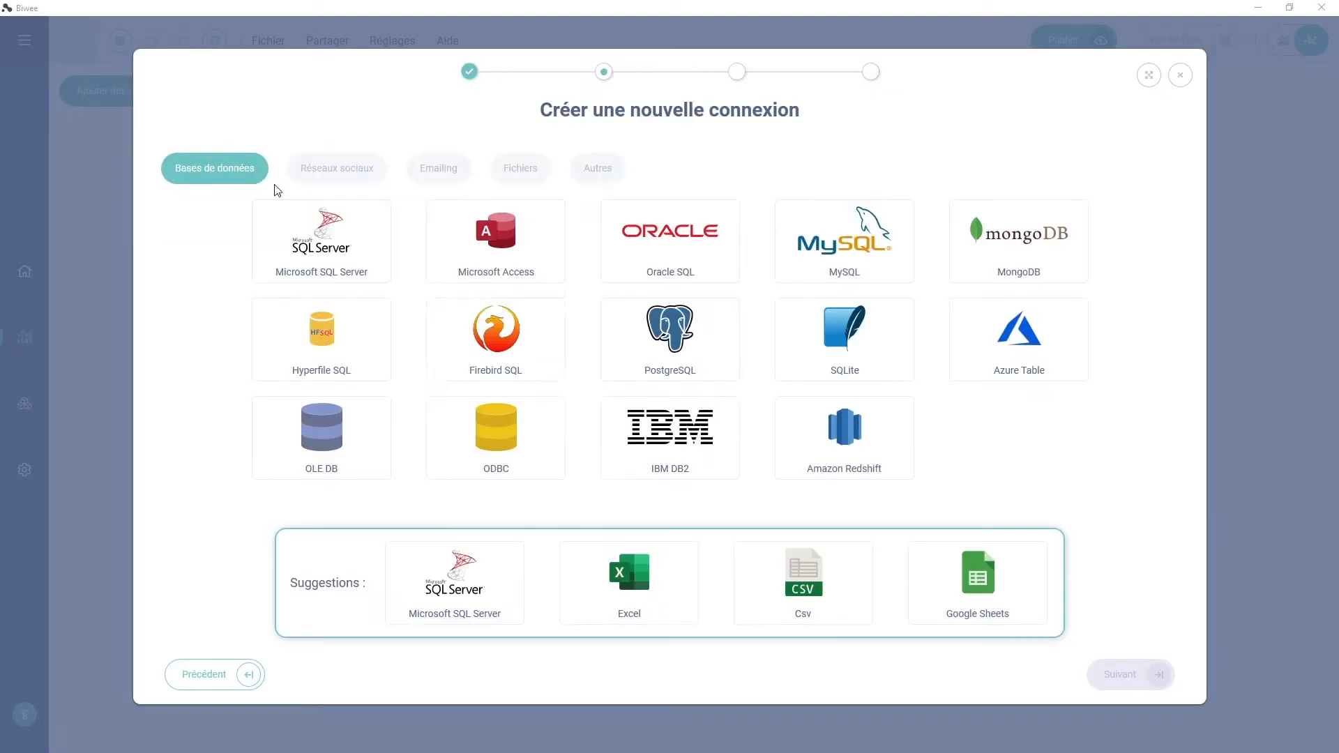
click(642, 573)
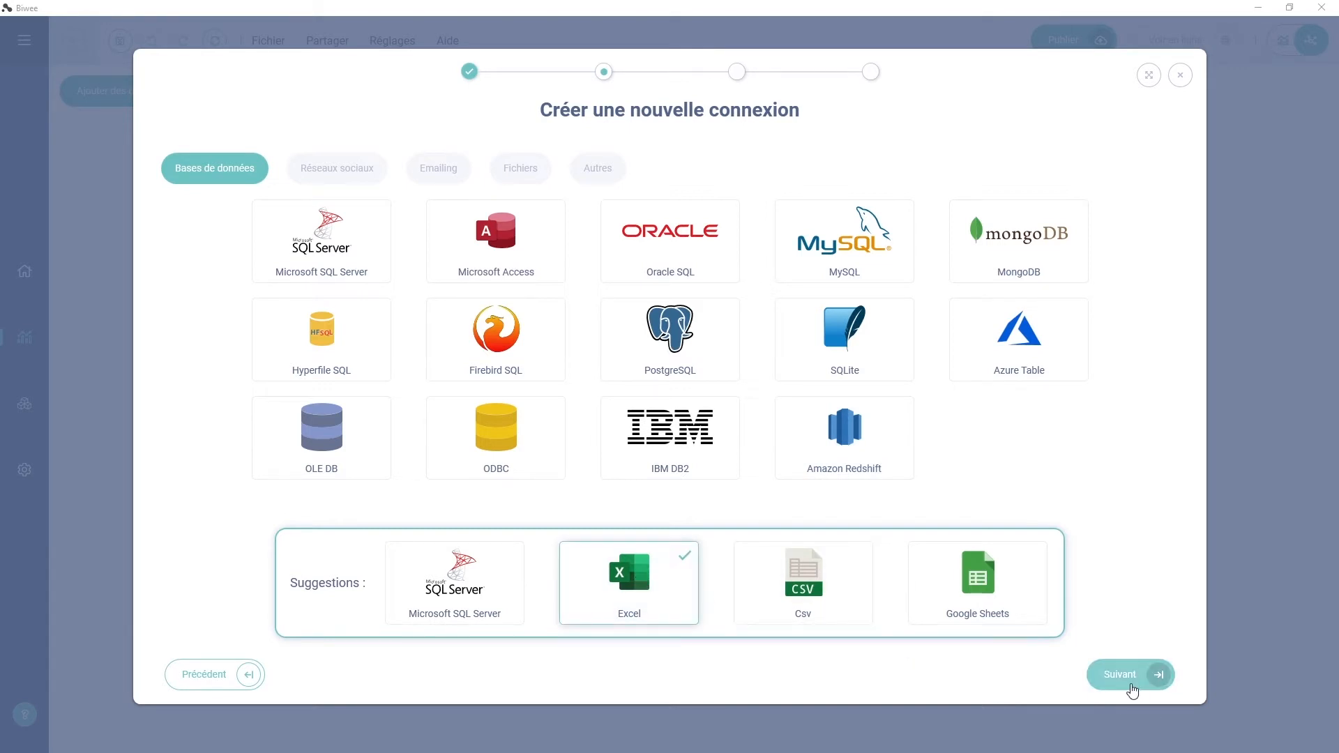
click(1129, 682)
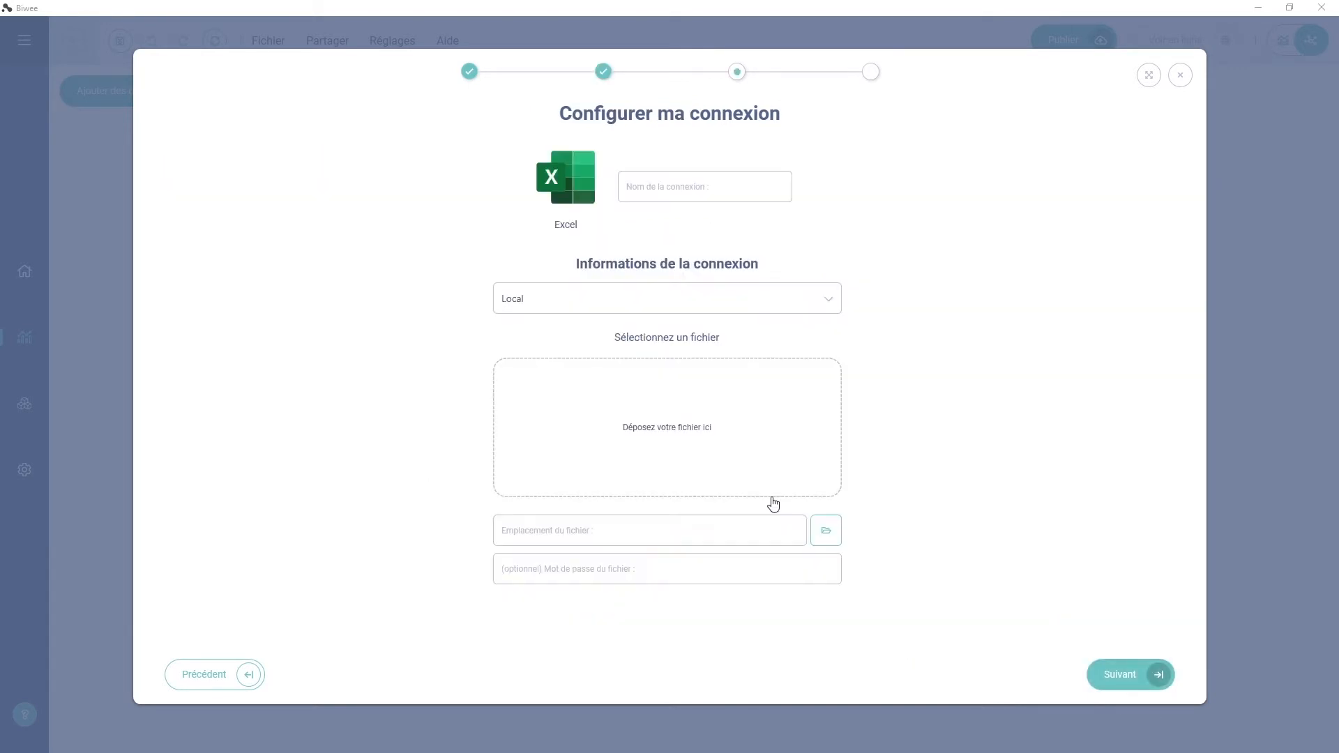
click(664, 433)
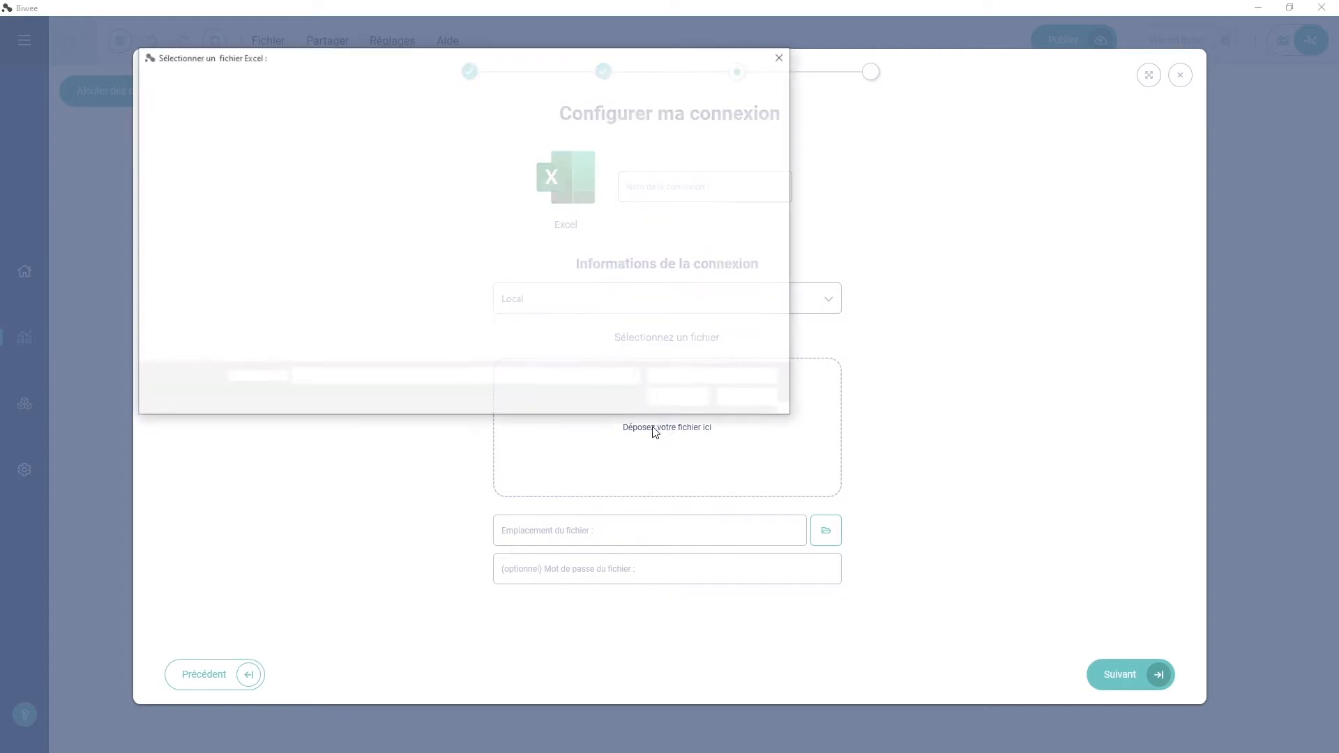
click(438, 164)
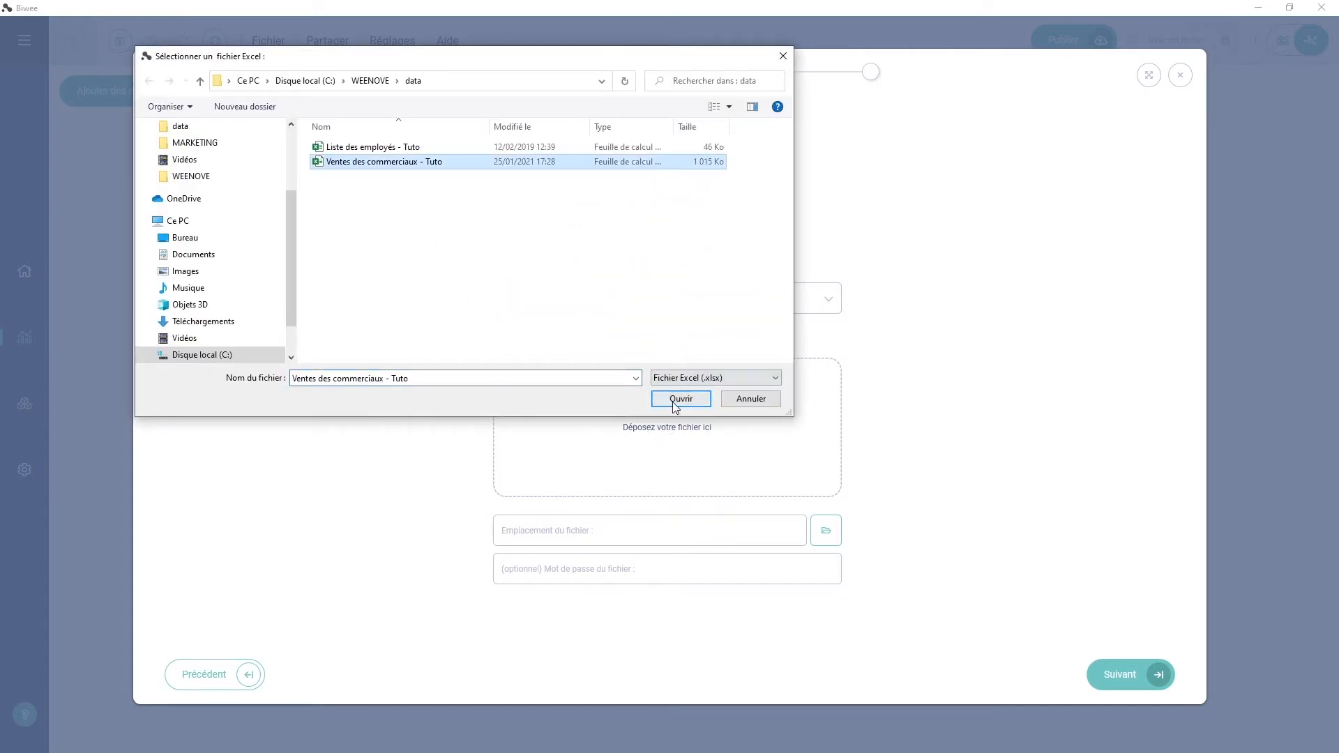
click(678, 400)
click(1125, 674)
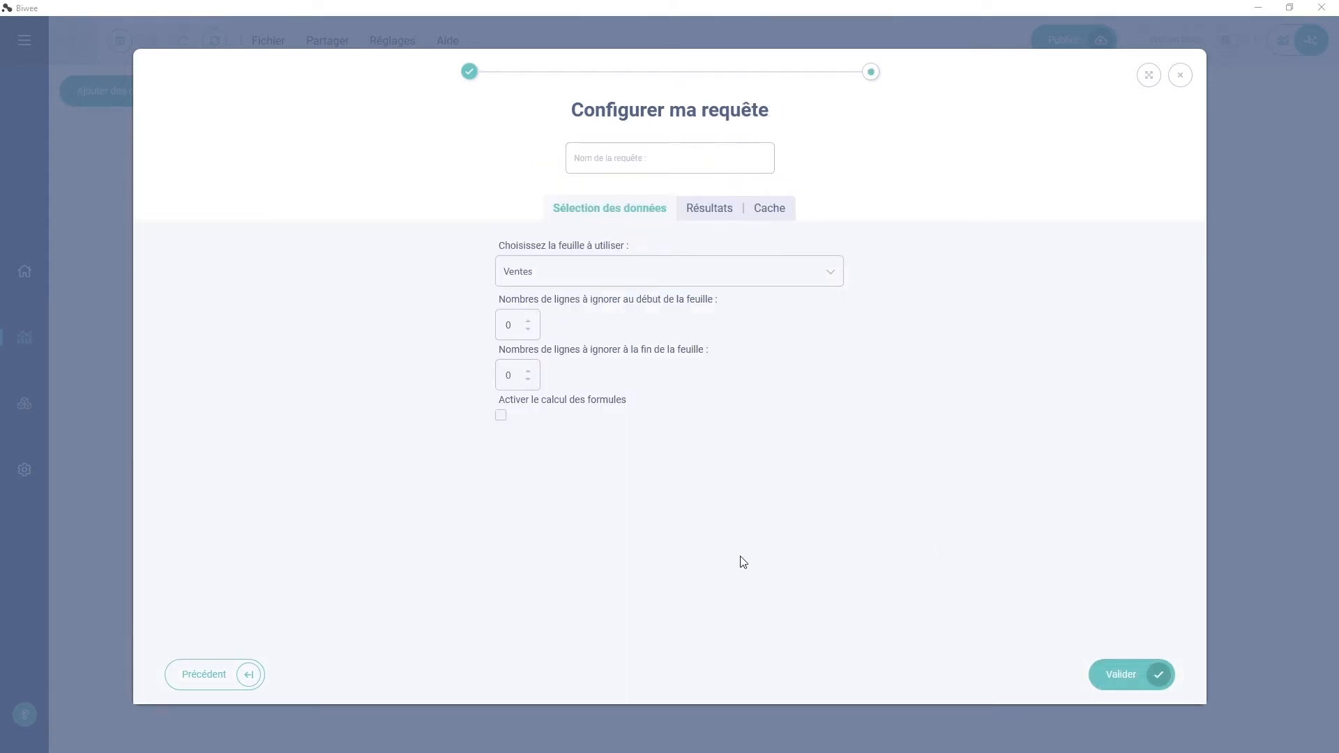
Configure the query on the Ventes sheet, preview its results, name it "Ventes" and validate it
click(628, 272)
click(629, 273)
click(701, 211)
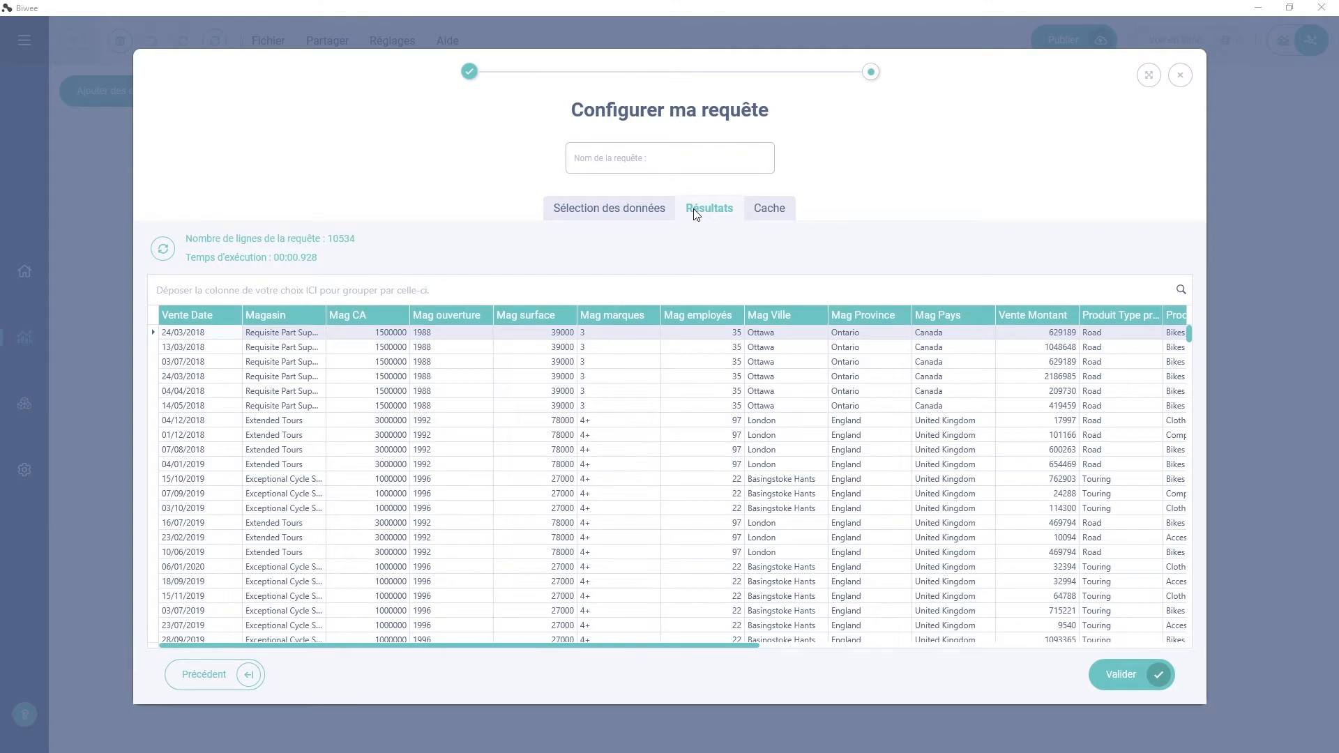
click(638, 157)
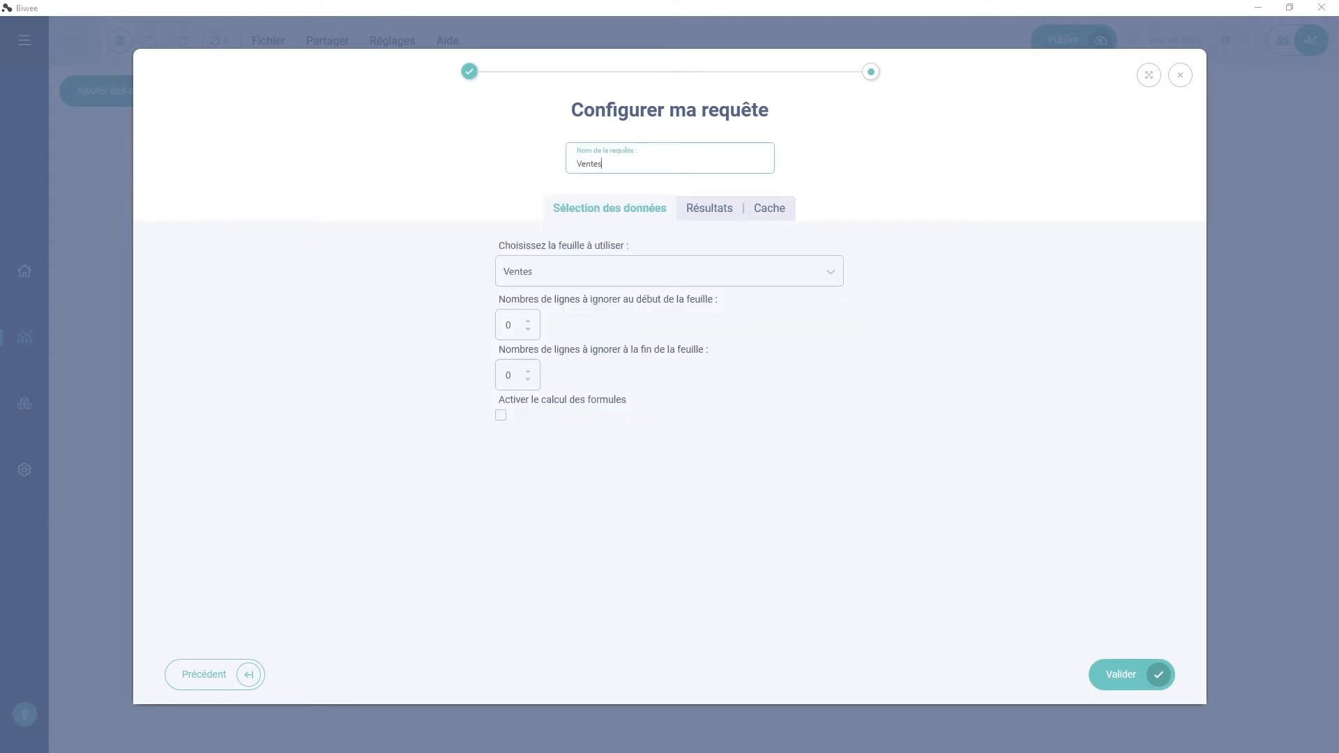
click(1123, 675)
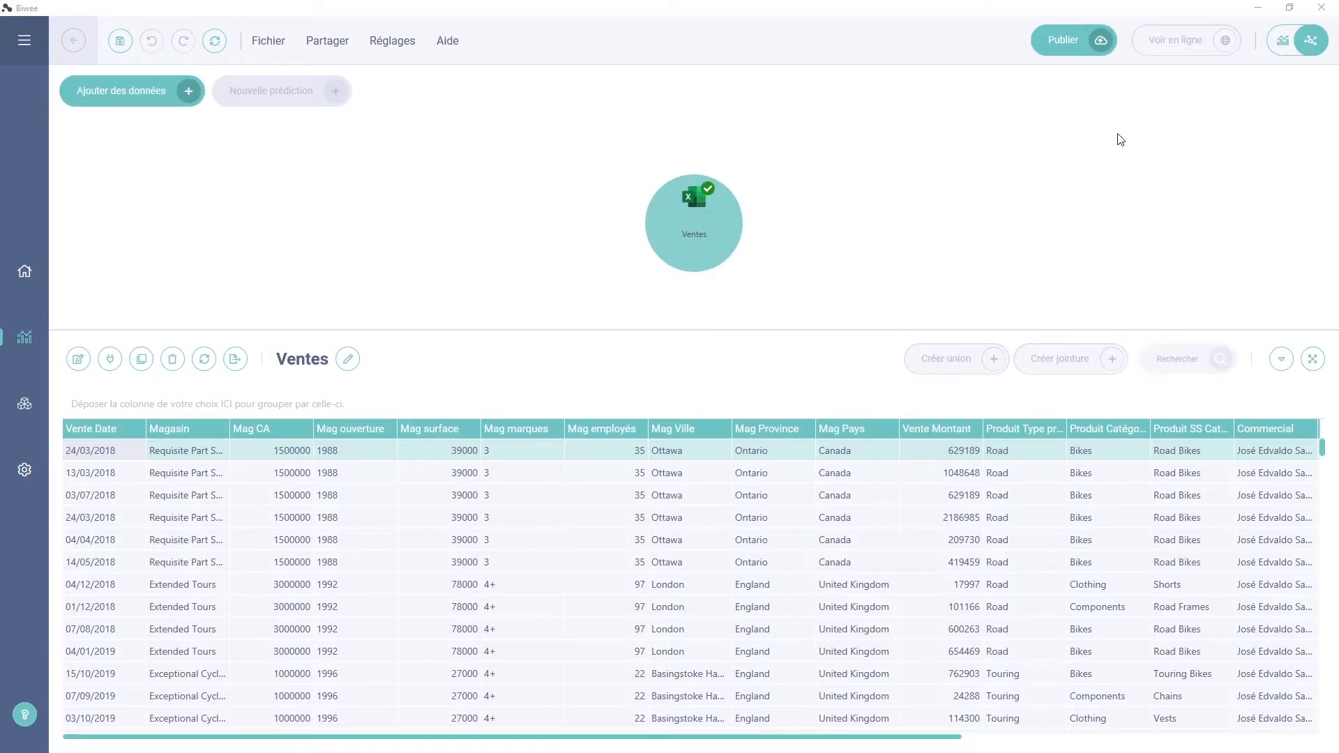
Switch to the dashboard design view, check the available datasets and add a pie chart component
click(1284, 43)
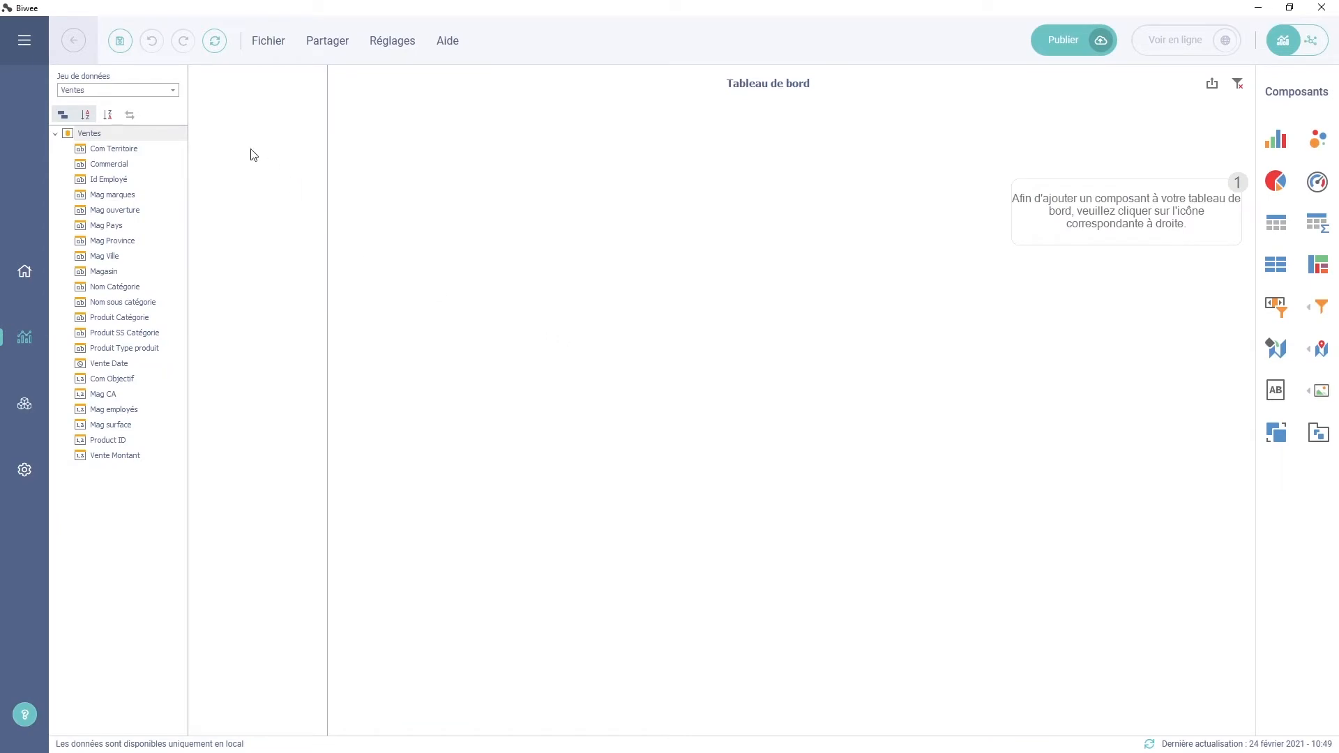
click(174, 91)
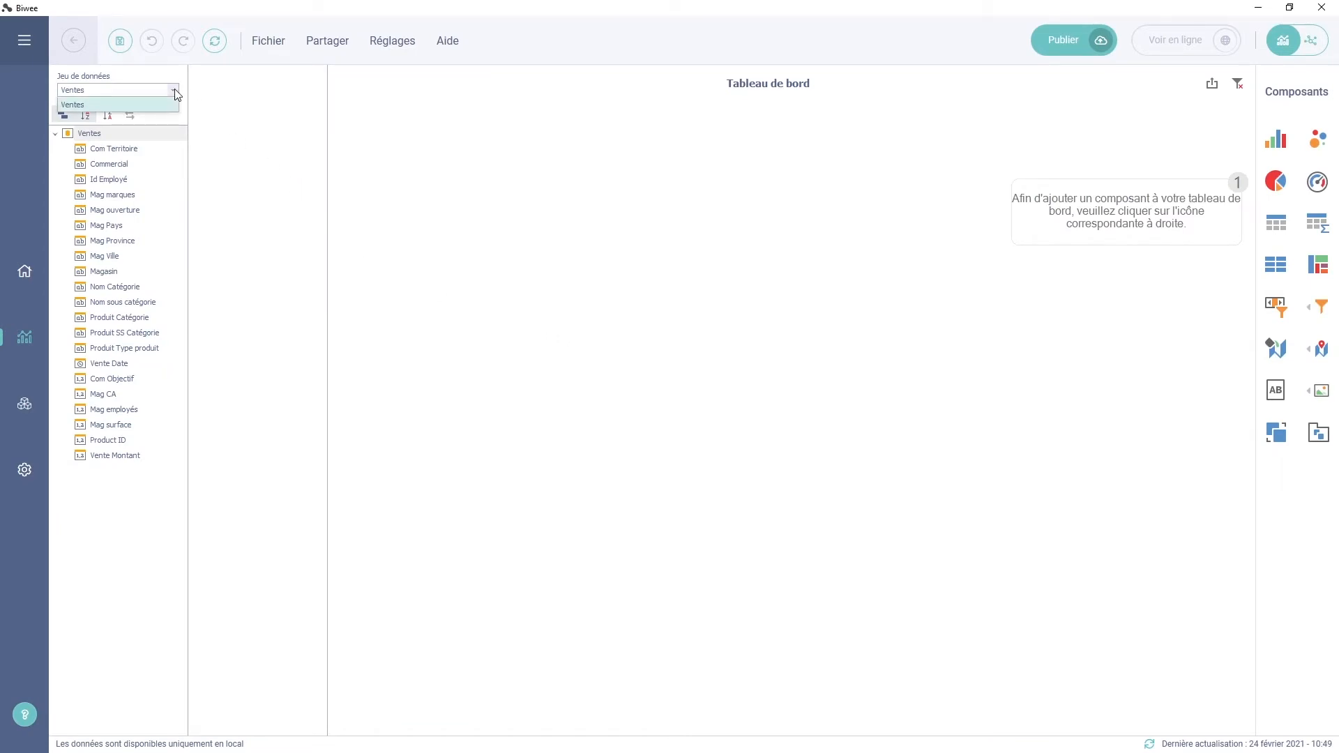
click(174, 89)
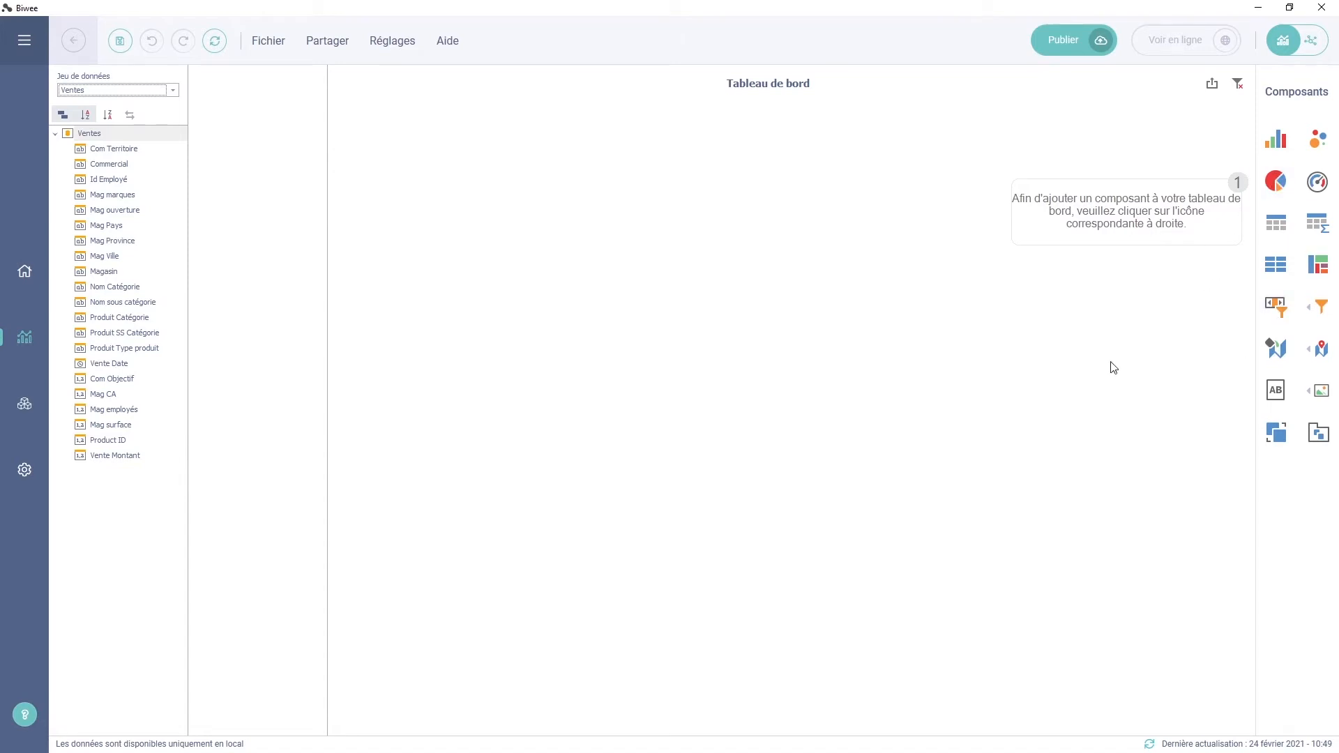
click(592, 246)
click(1278, 176)
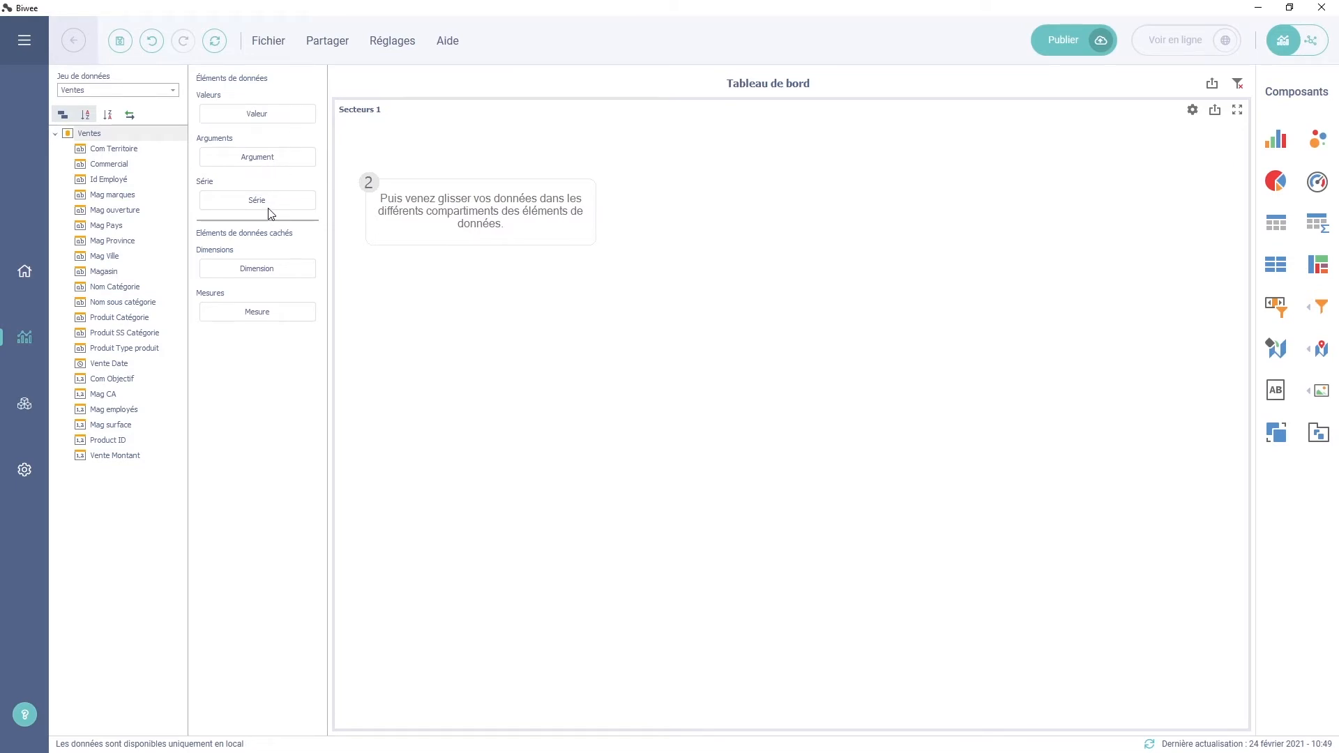
Assign Vente Montant as the pie chart's value, view its aggregation options, and assign Nom Catégorie as its argument
drag(133, 456, 256, 117)
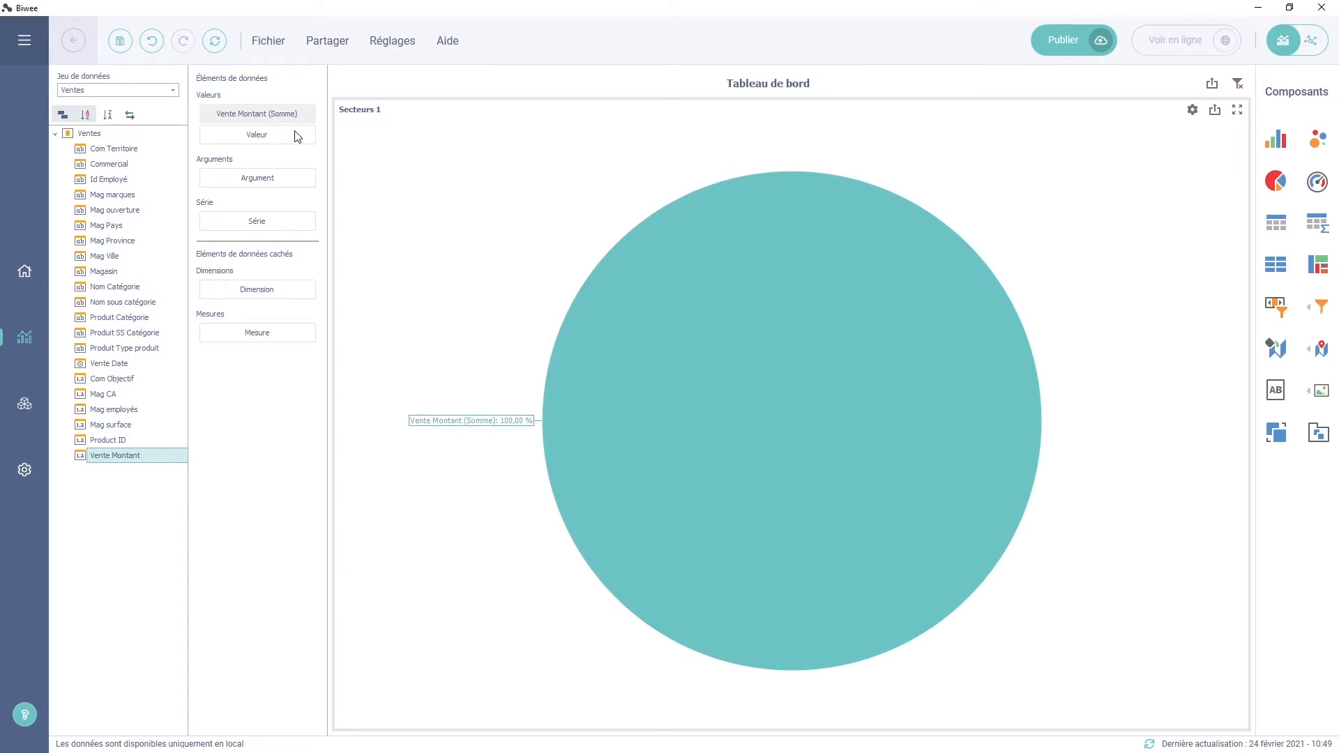
click(306, 115)
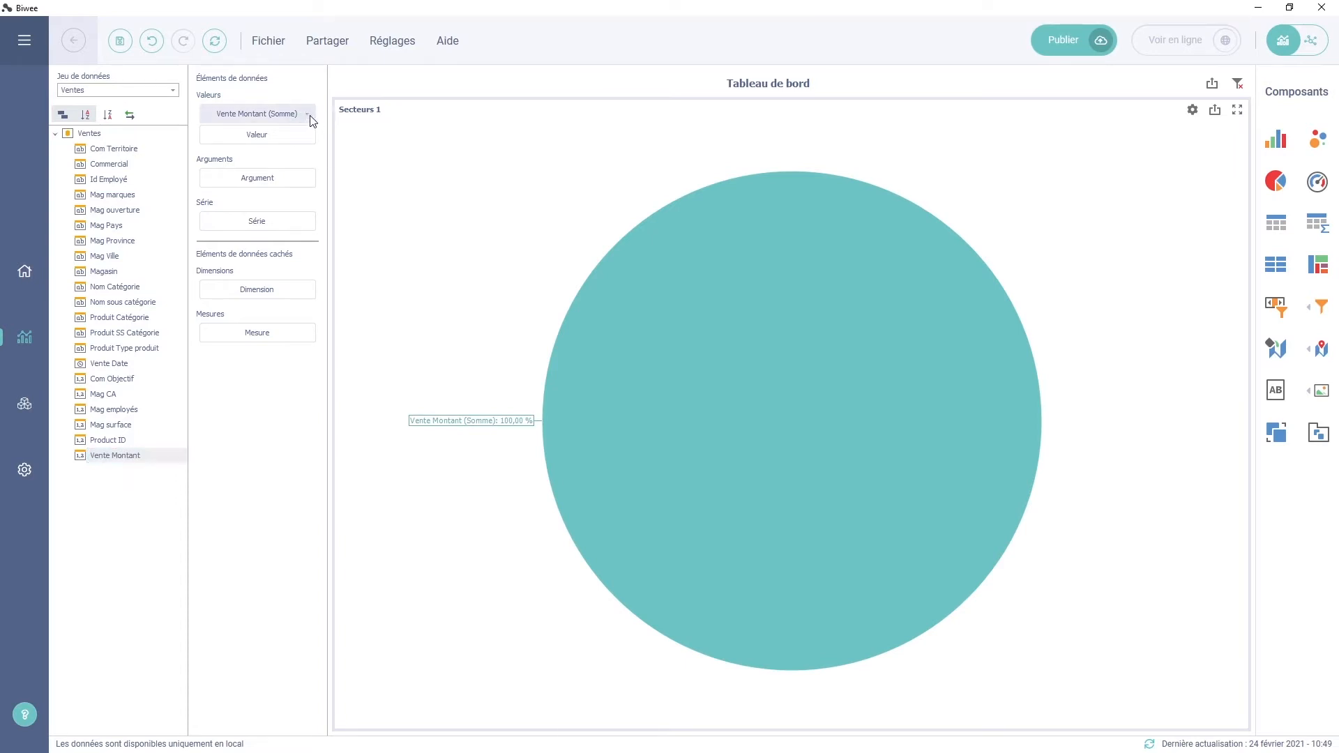
click(310, 118)
click(310, 119)
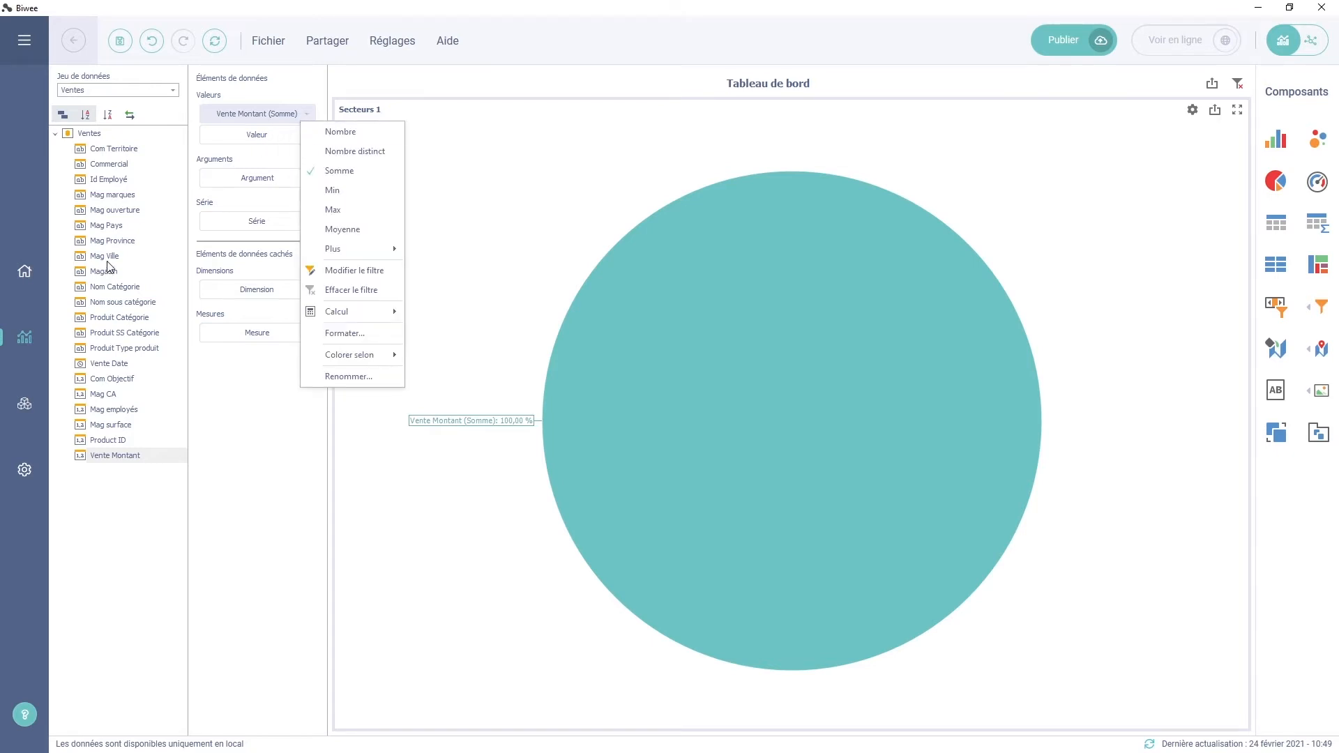
drag(126, 288, 253, 180)
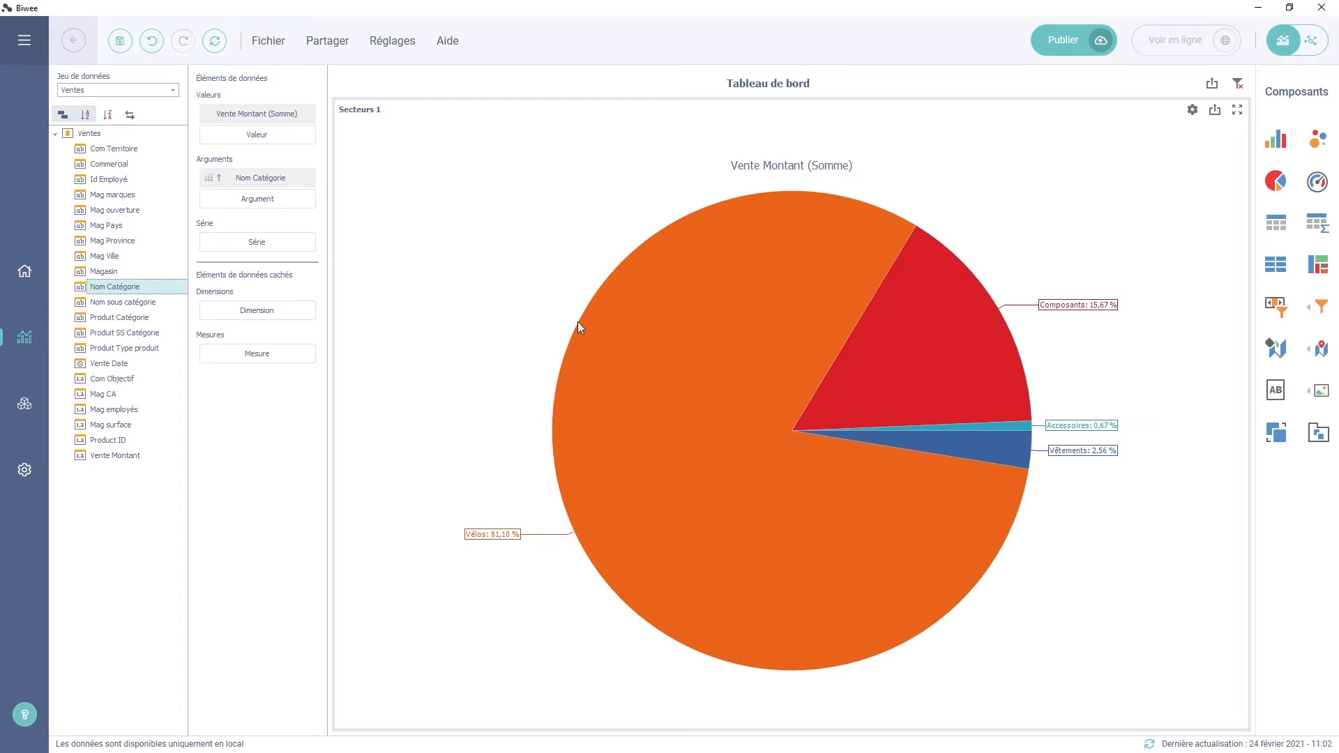
Add a bar chart with Vente Montant as the value and Vente Date as the argument
click(1274, 146)
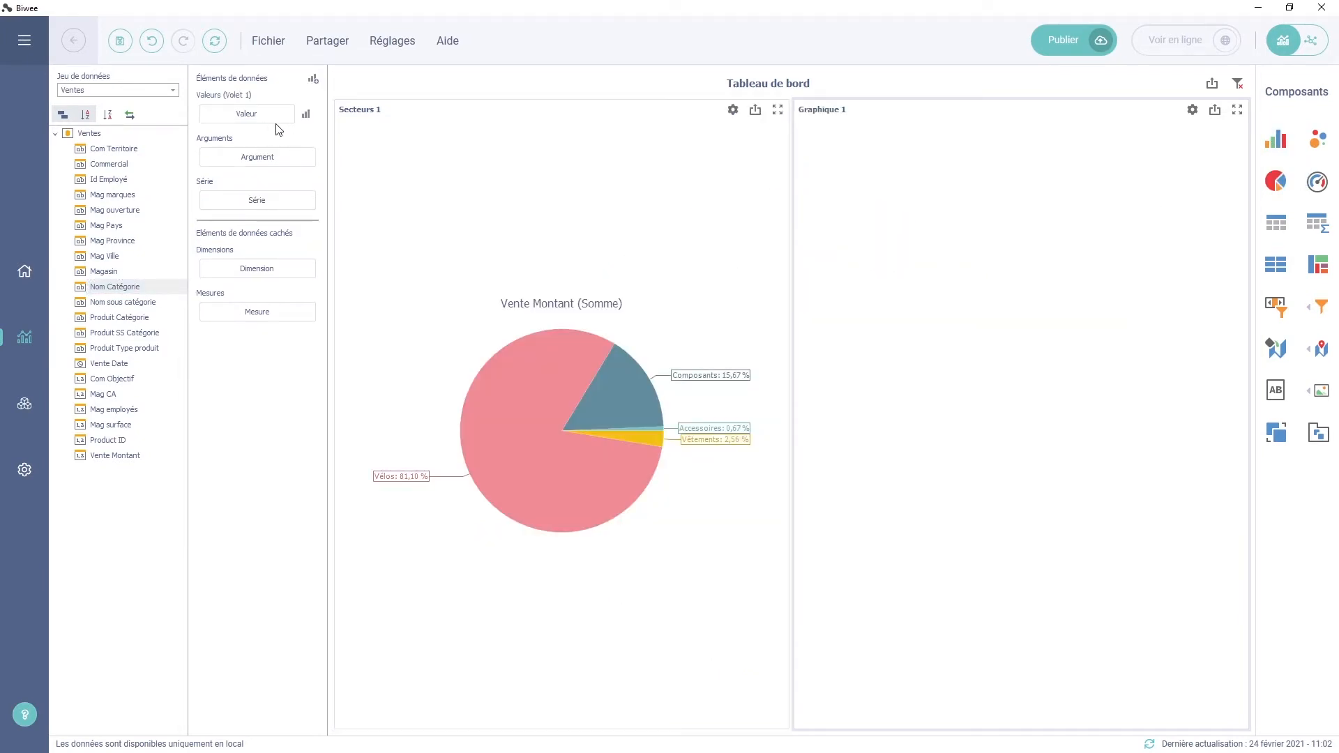
drag(119, 457, 251, 119)
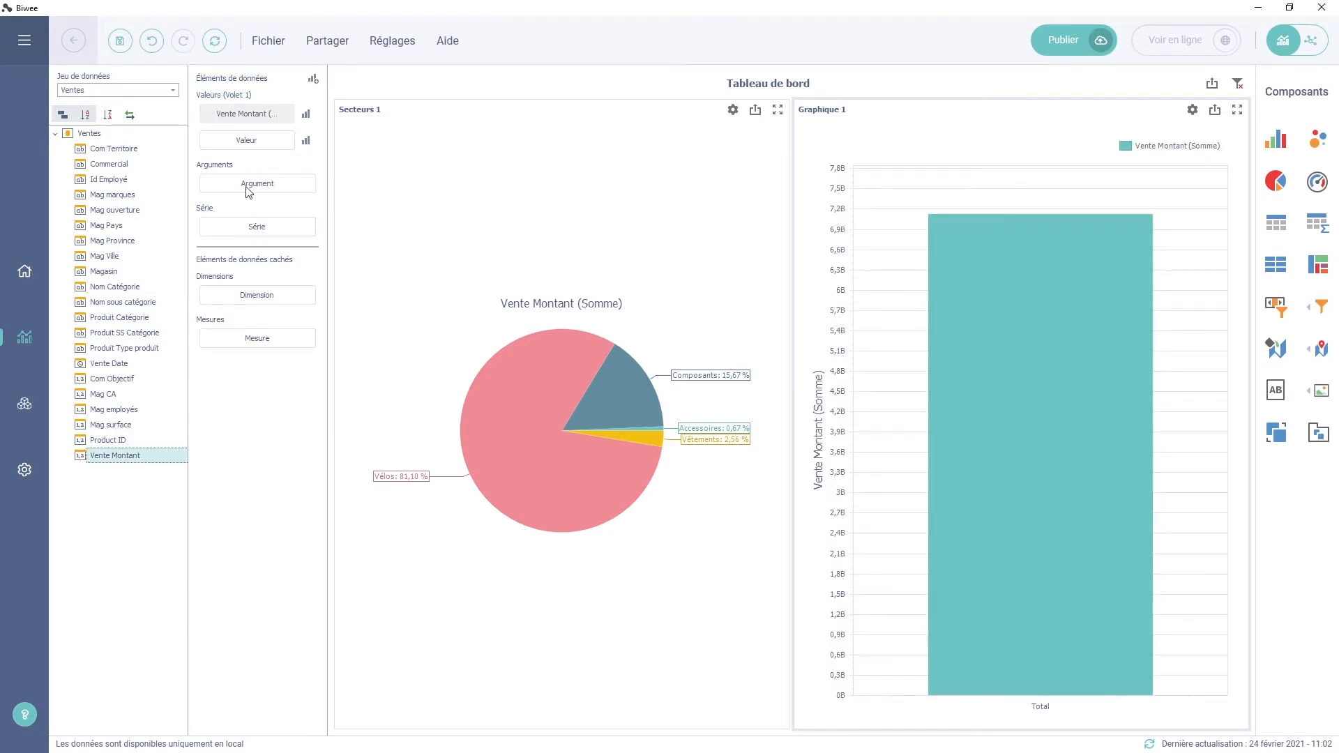
drag(108, 364, 245, 179)
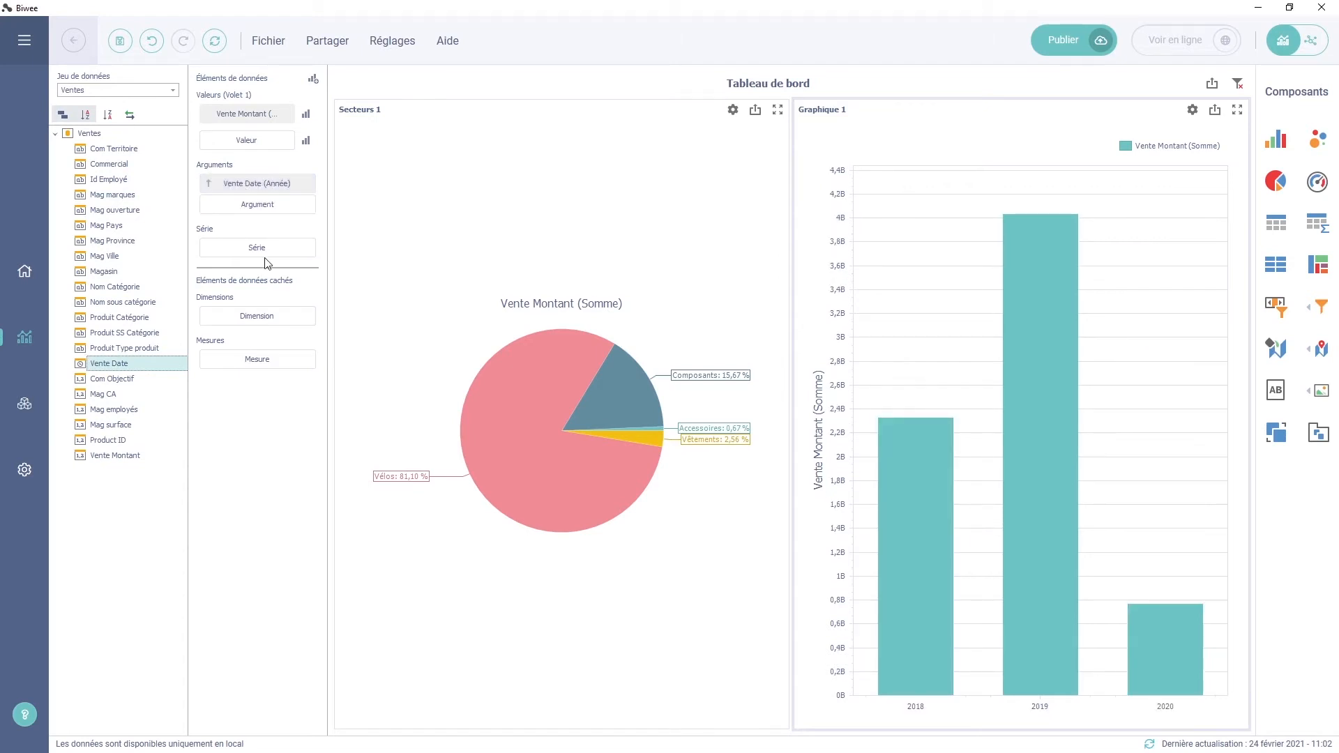
Group the bar chart's Vente Date argument by Trimestre and add Vente Date as the series
click(308, 184)
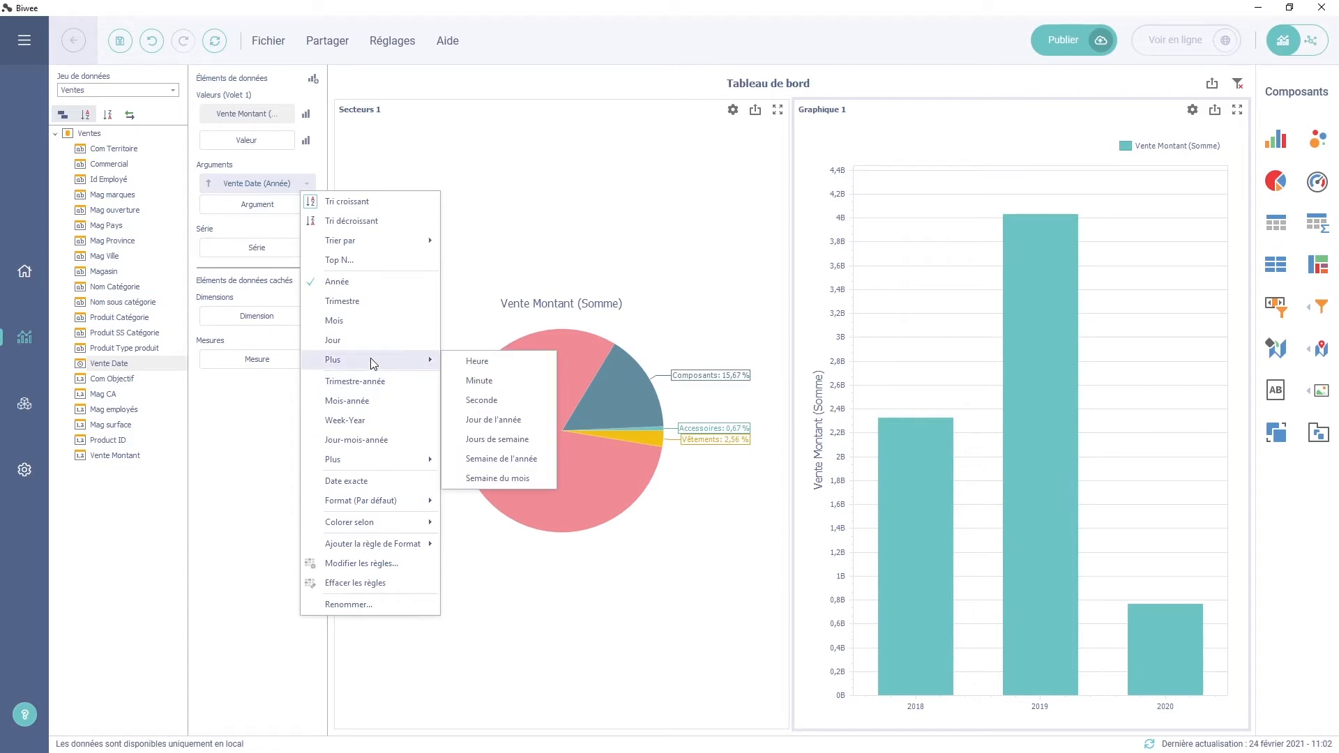
click(362, 302)
mouse_move(984, 381)
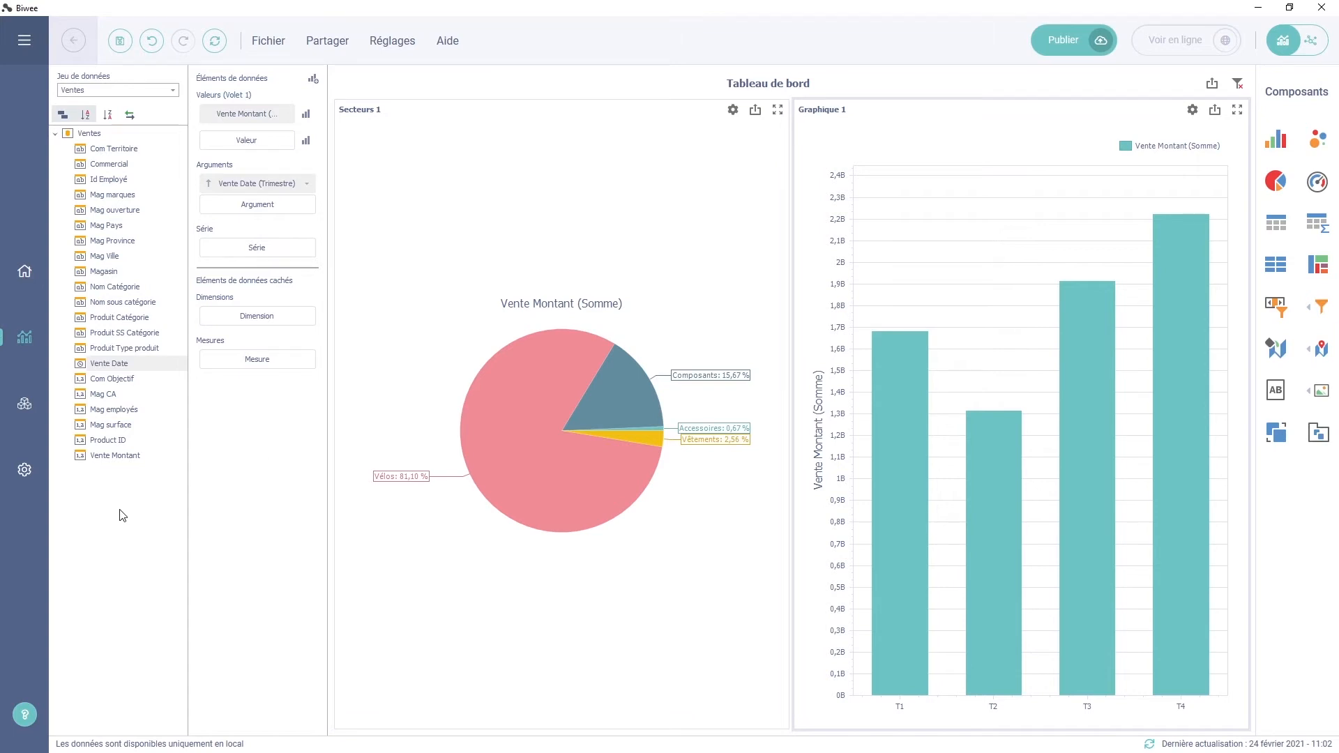
drag(139, 364, 252, 249)
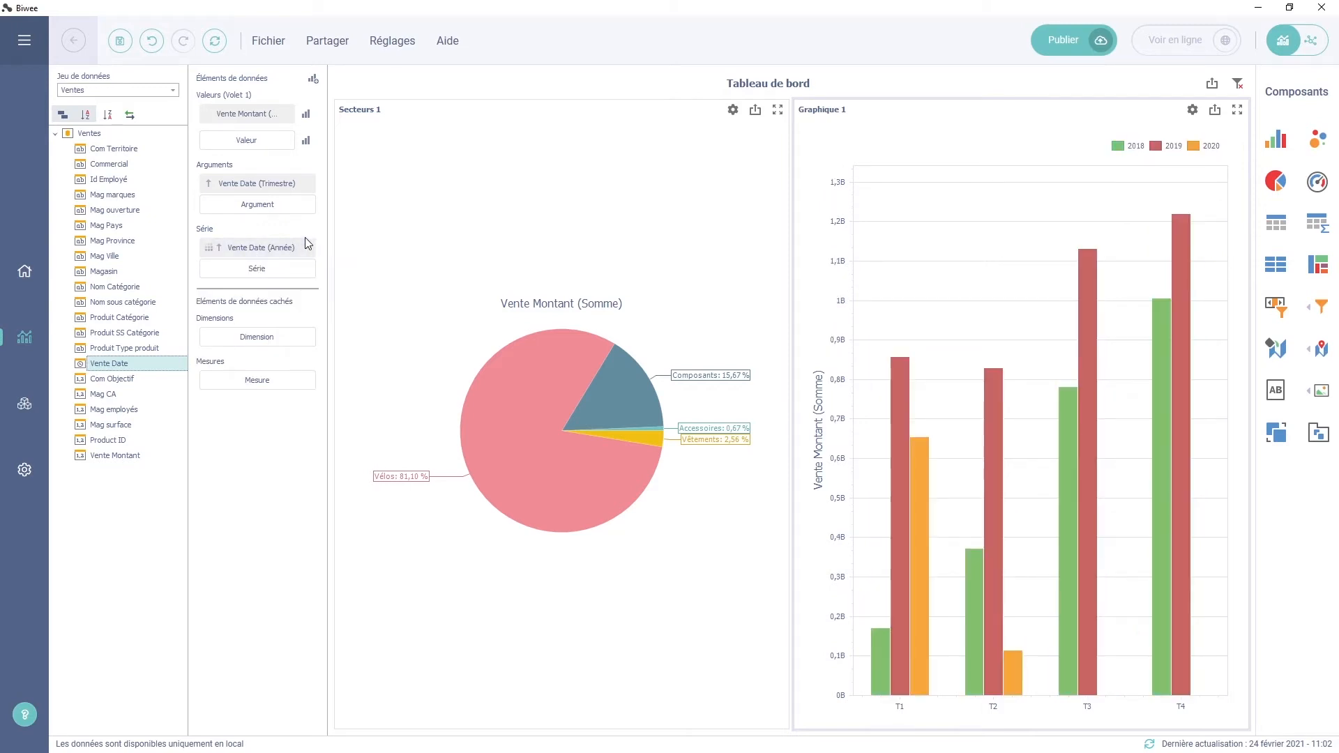
Set the bar chart's point label content to show the value on each bar
click(307, 115)
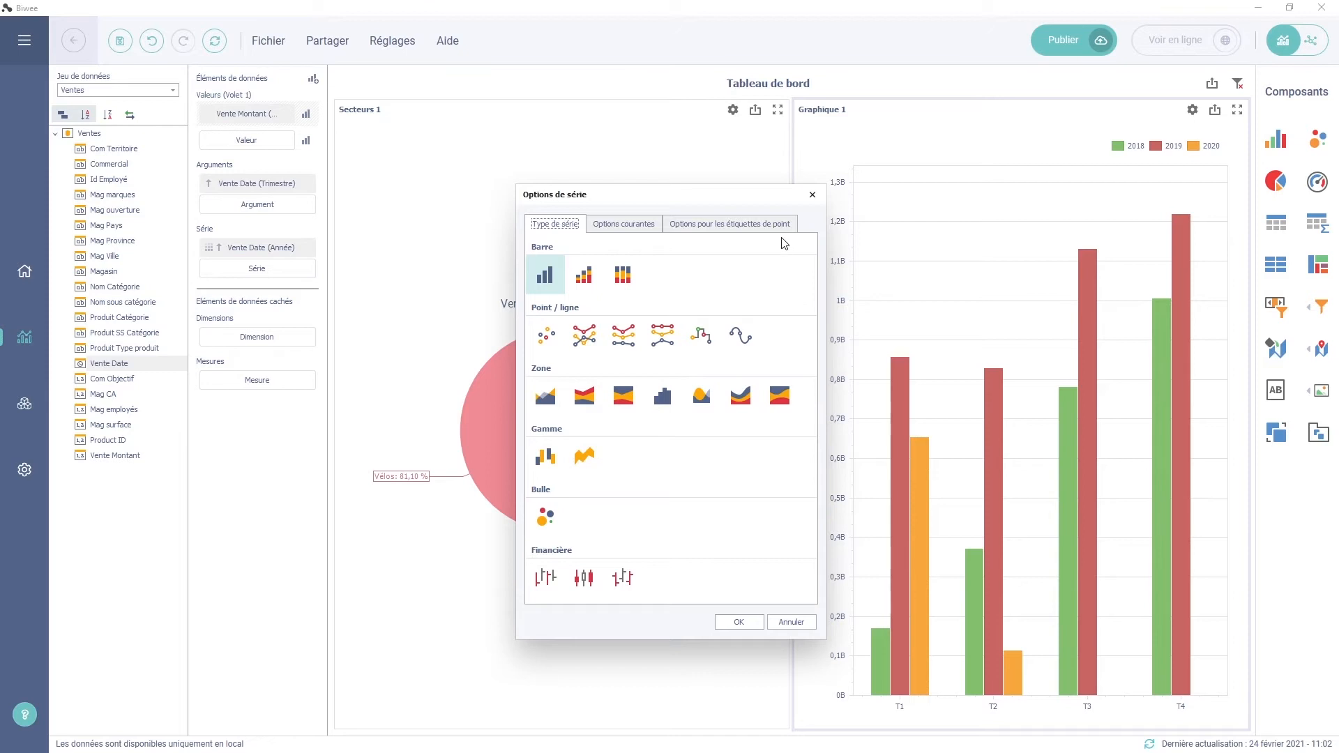
click(747, 229)
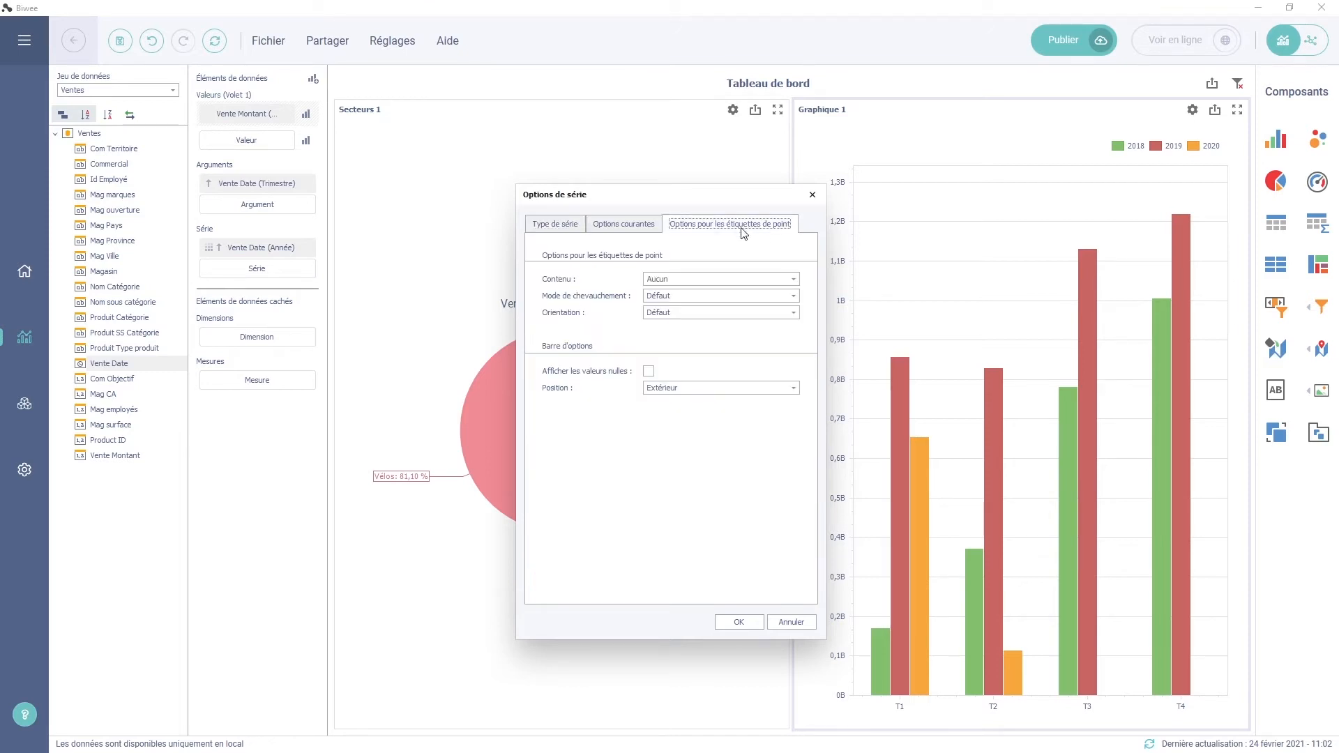
click(705, 282)
click(655, 340)
click(728, 356)
click(739, 622)
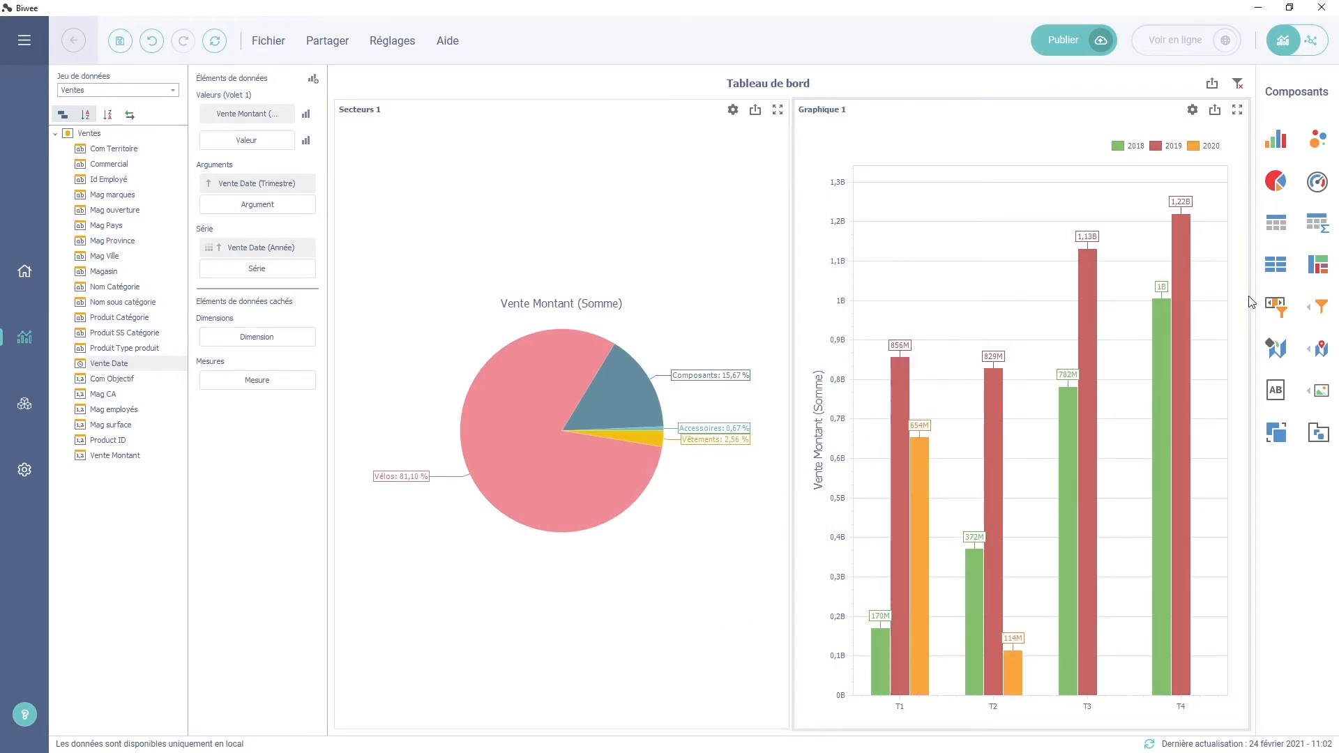
Add a world map component, review the default map choices, and assign Mag Pays as attribute and Vente Montant as map value
click(1277, 350)
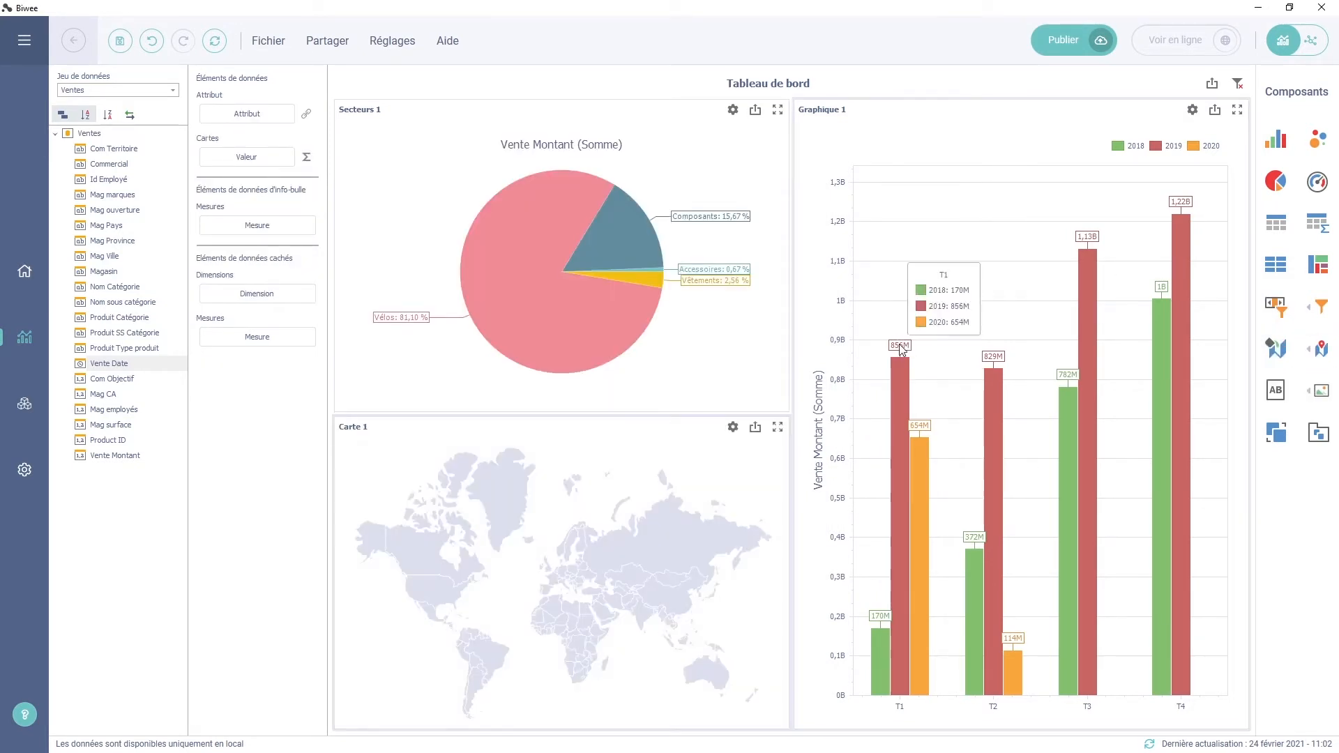
right_click(457, 515)
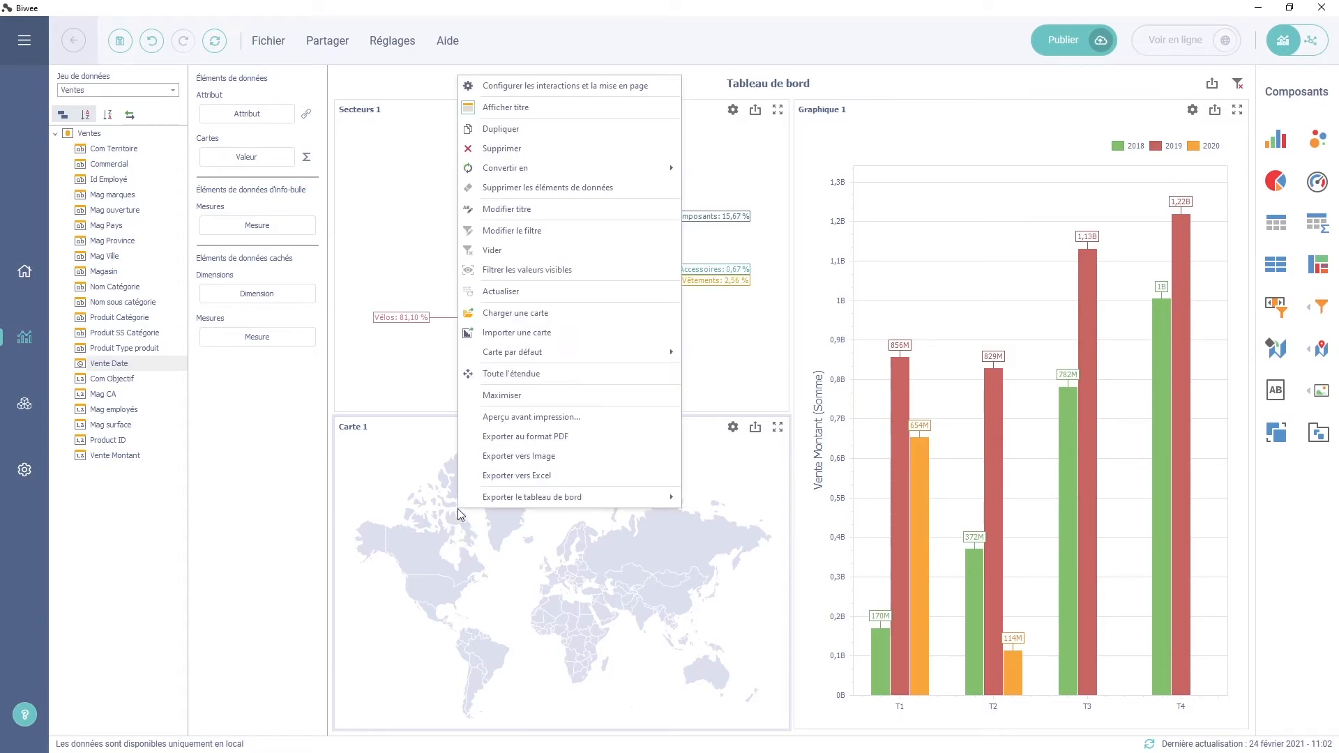
mouse_move(528, 352)
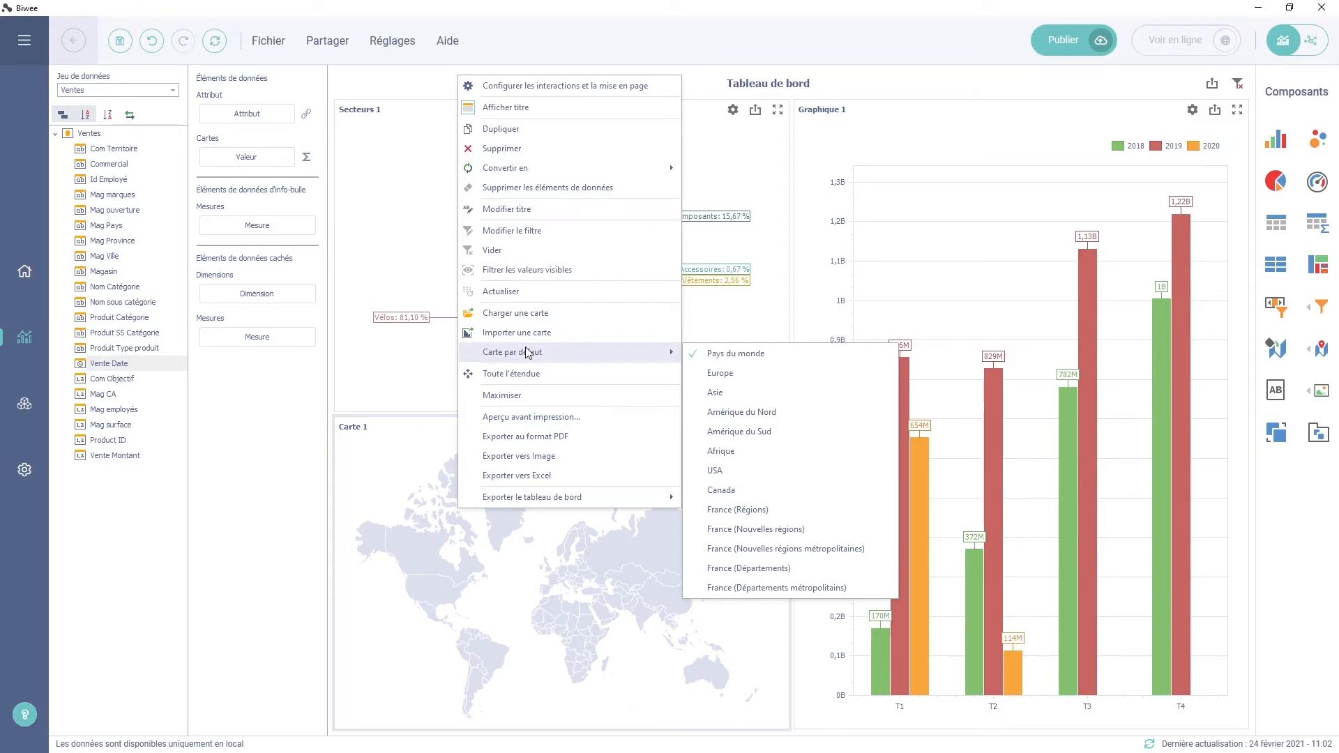
click(356, 471)
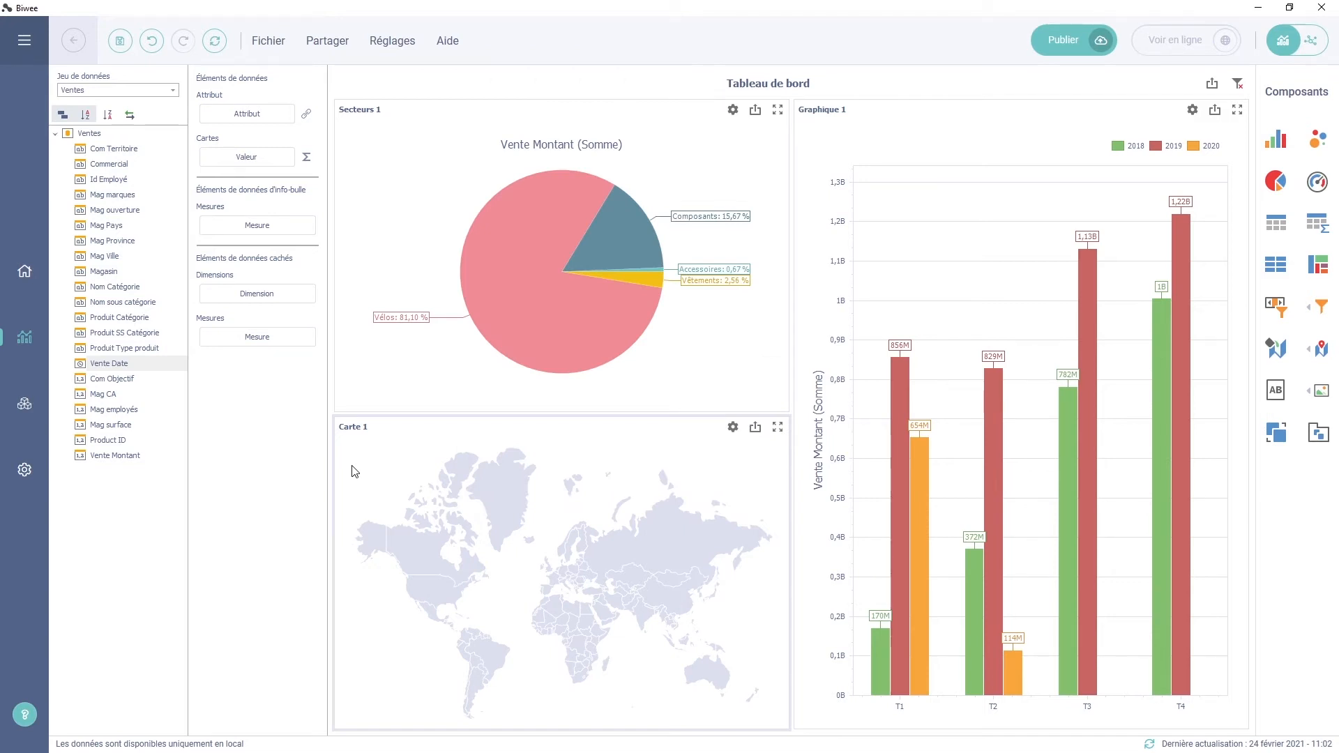
drag(121, 227, 245, 122)
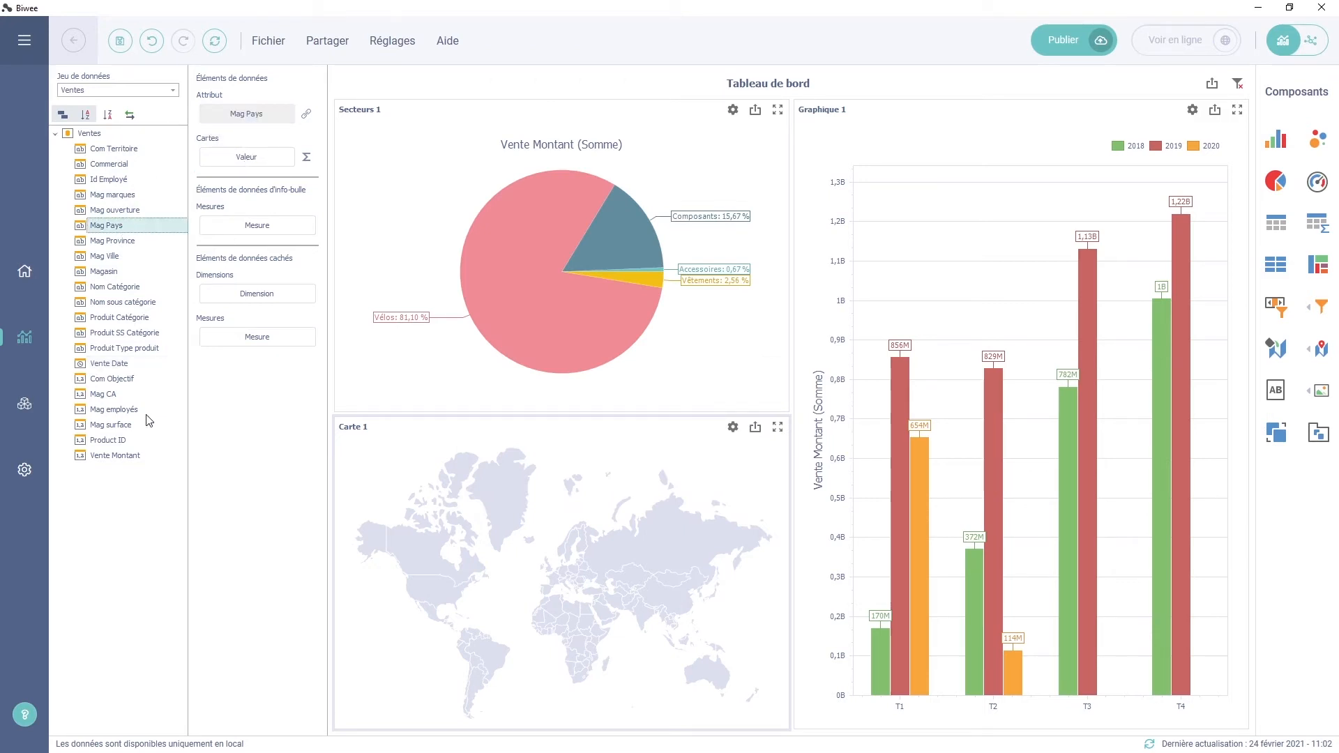
drag(135, 456, 257, 164)
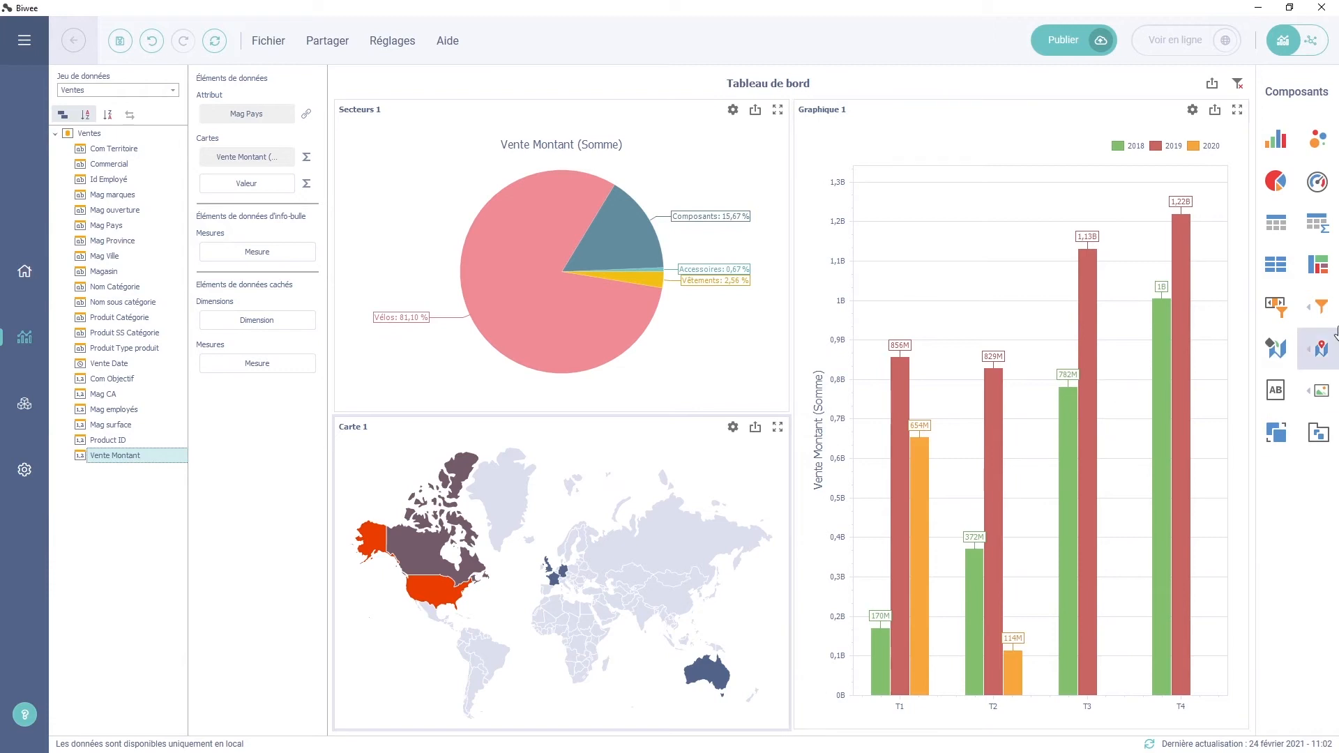
Add a tiles component with Vente Montant as the actual value, Commercial as the series and Com Objectif as the target
click(1275, 265)
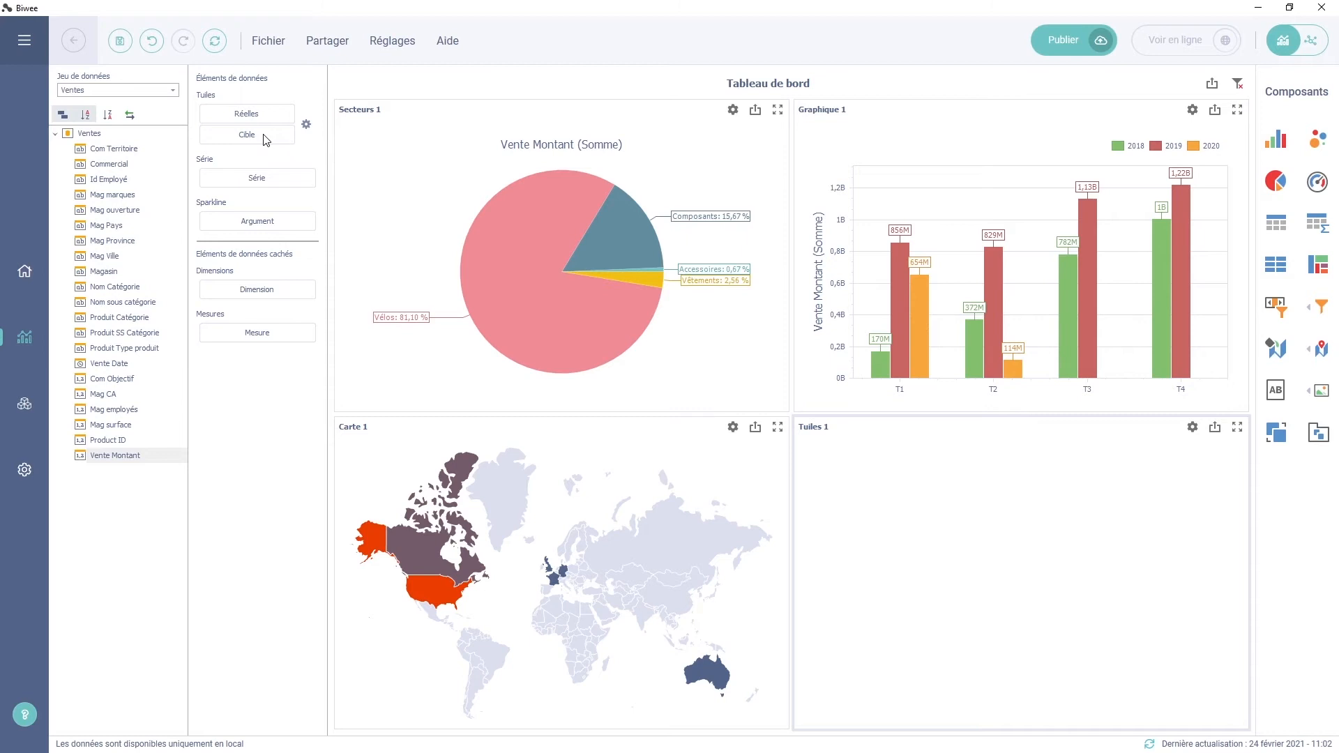
drag(139, 456, 253, 122)
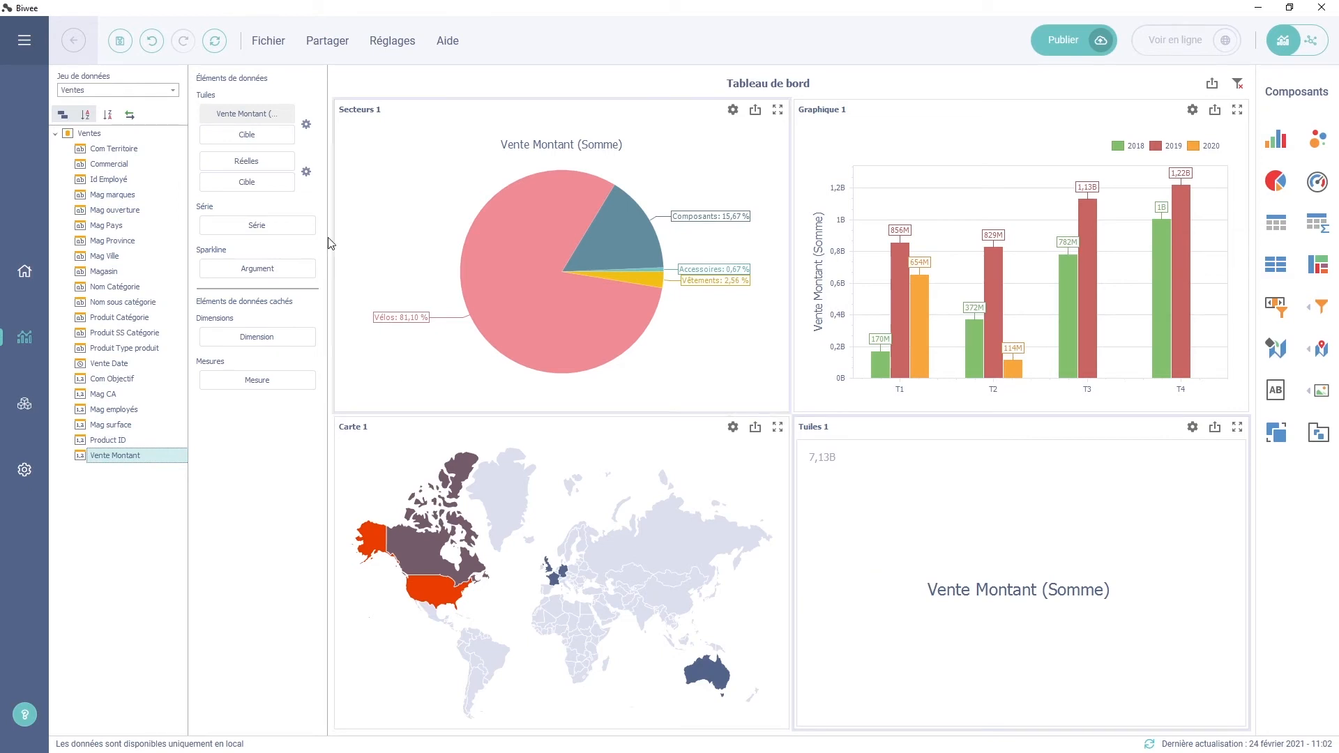
drag(111, 165, 258, 226)
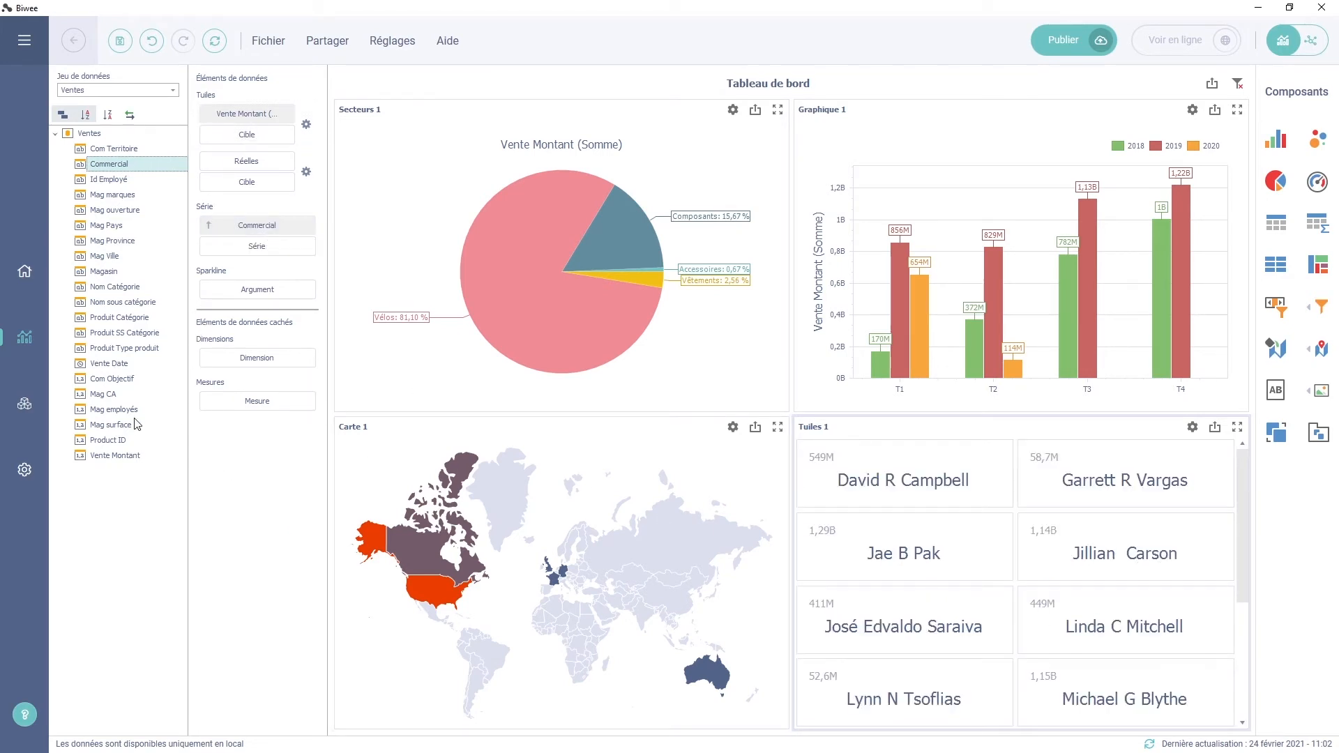
drag(122, 379, 246, 134)
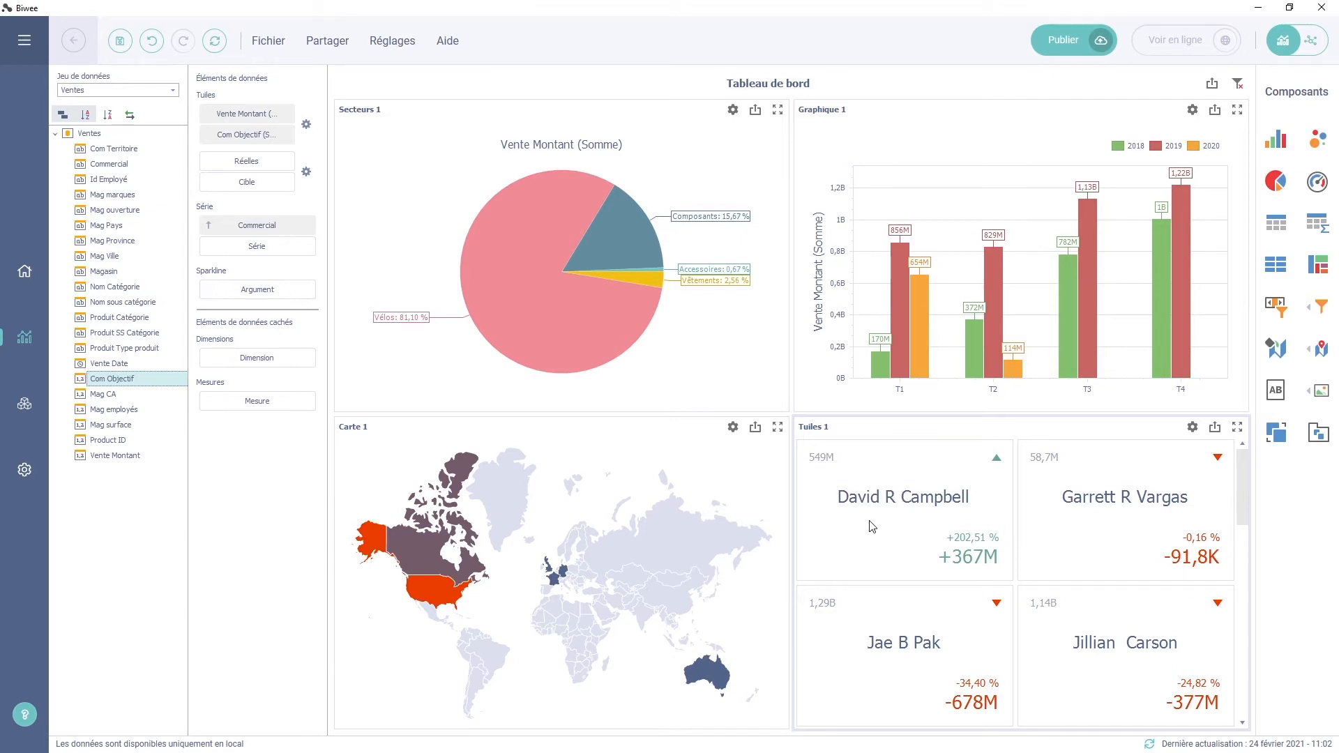
Try the Léger layout template on the tiles and switch them back to the Étiré template
click(306, 127)
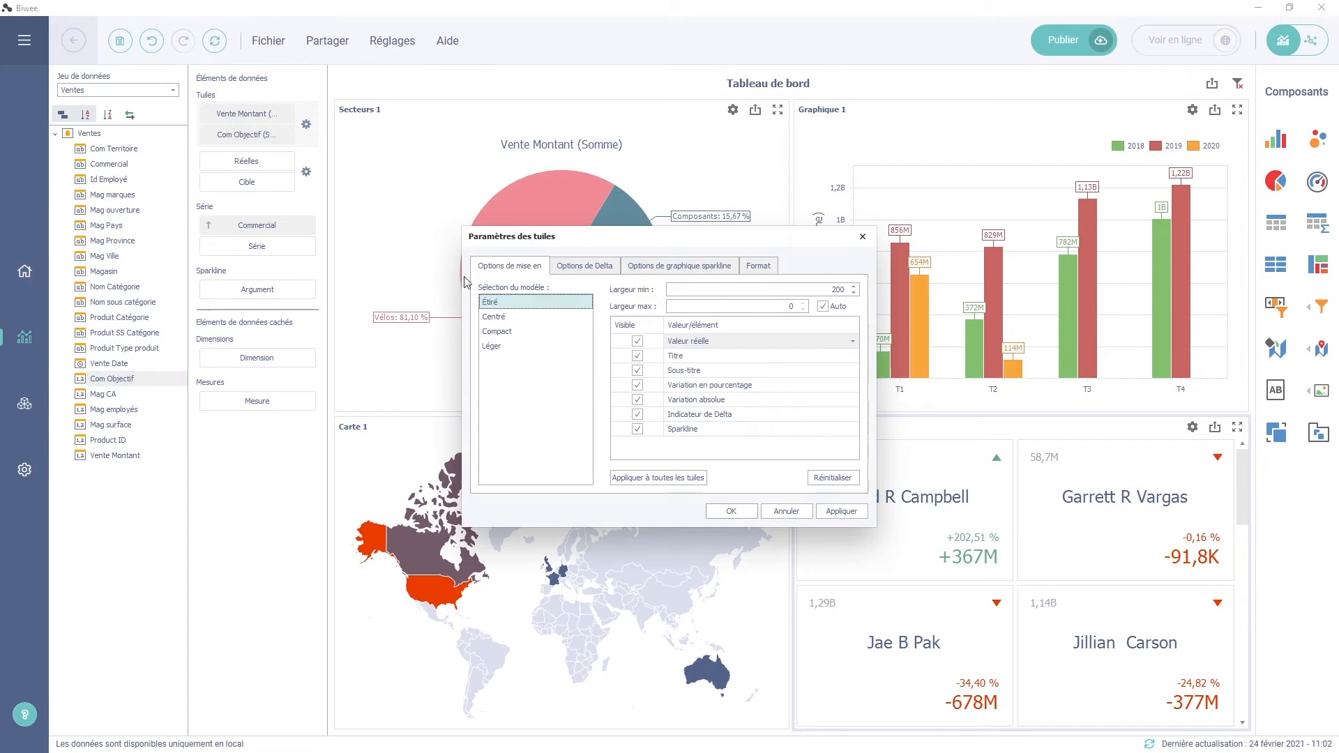
click(533, 348)
click(842, 512)
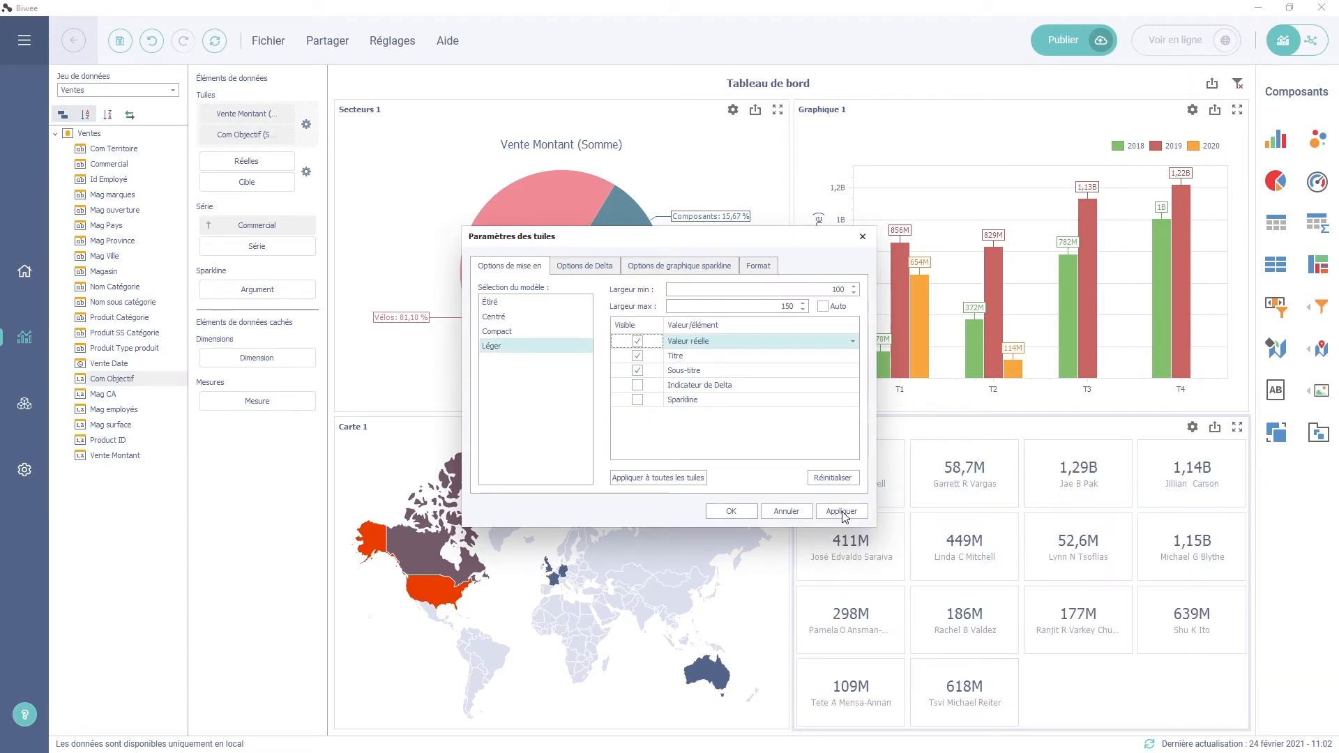
click(535, 304)
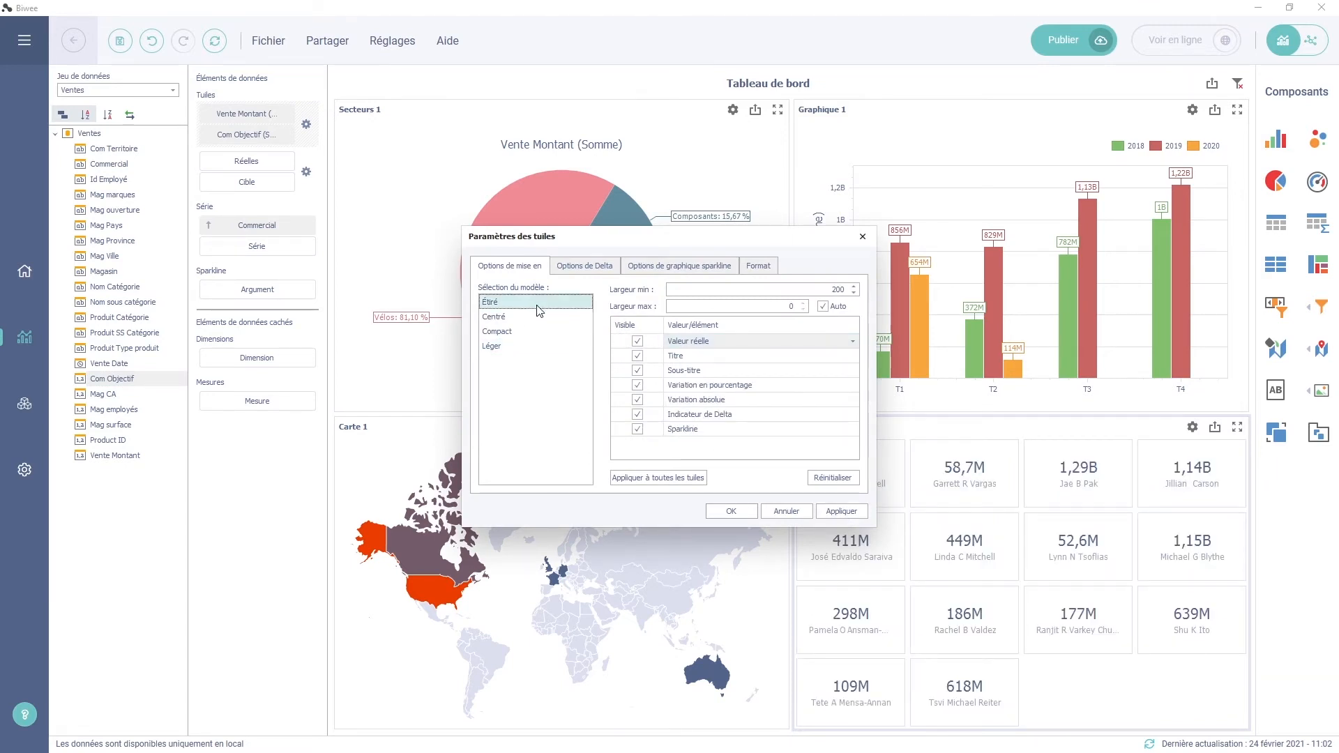
click(842, 512)
click(731, 512)
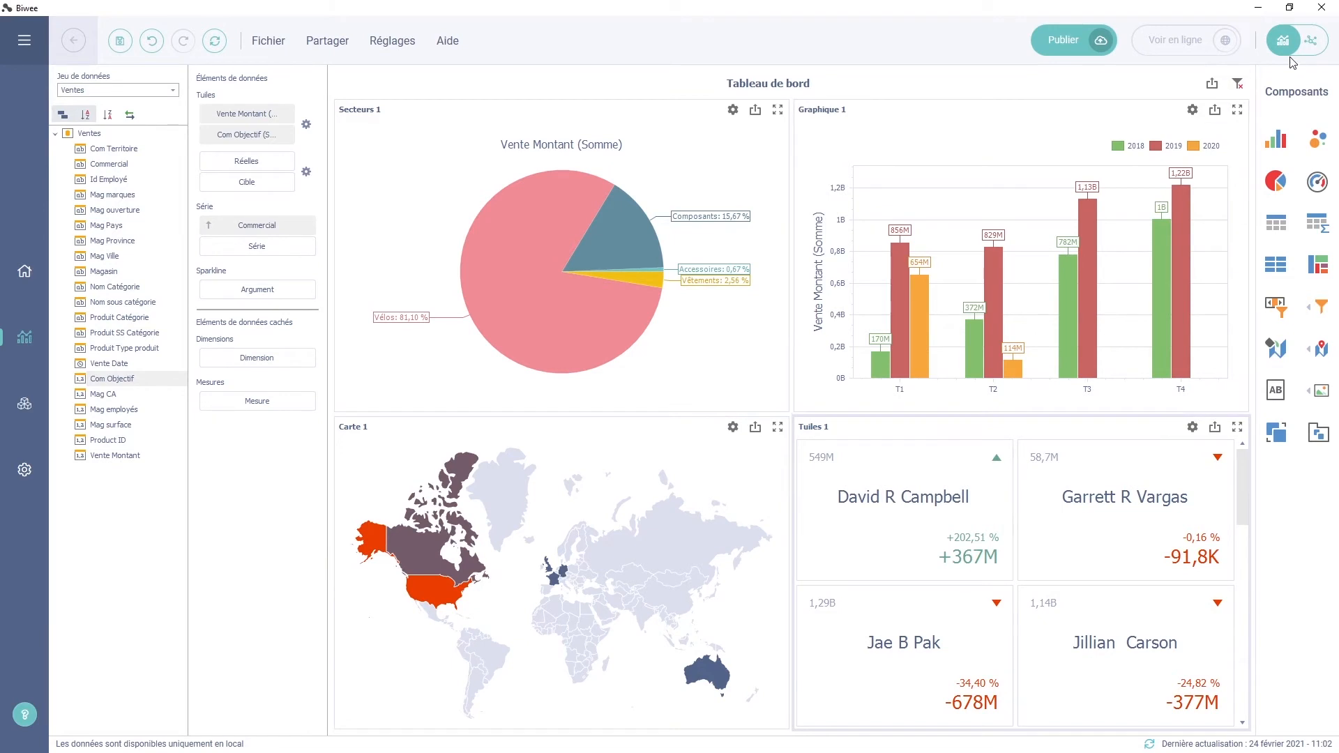
Create a new query in the data view from a new Excel connection to the local file Liste des employés - Tuto.xlsx
click(1310, 47)
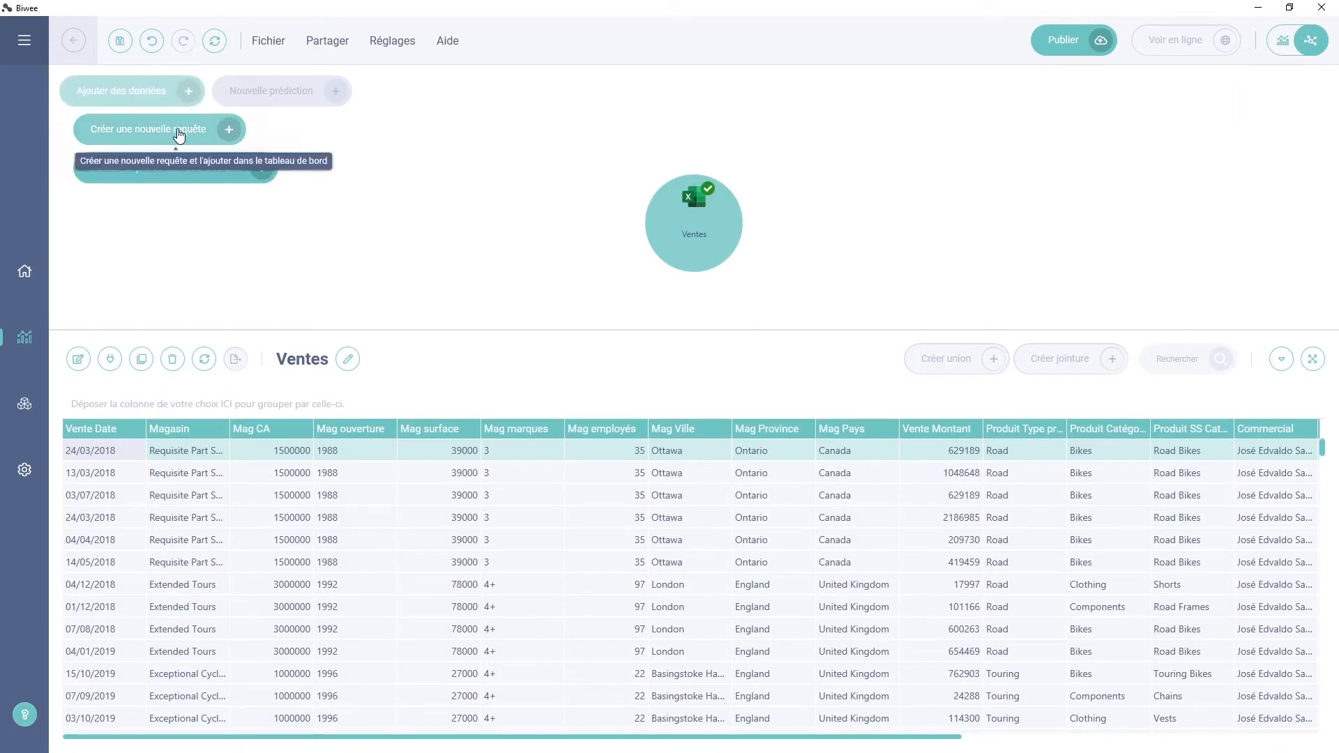
click(179, 133)
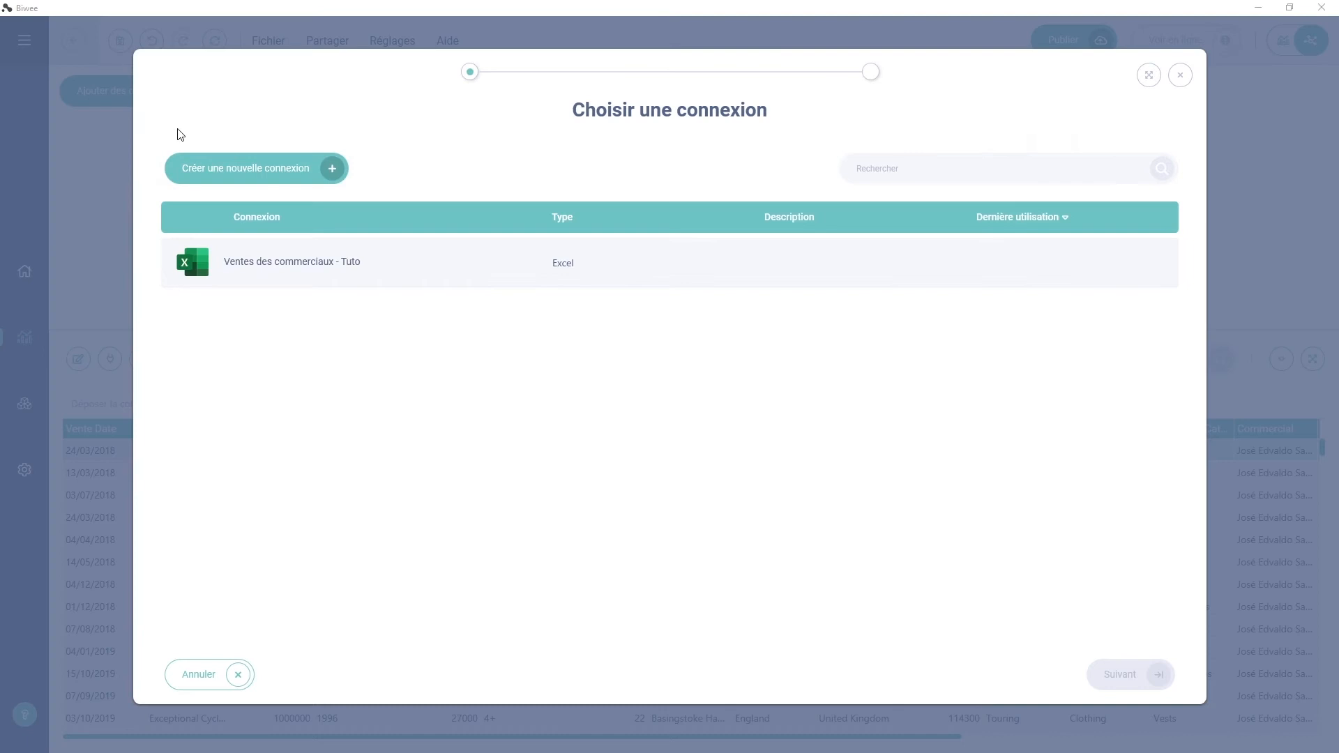
click(308, 170)
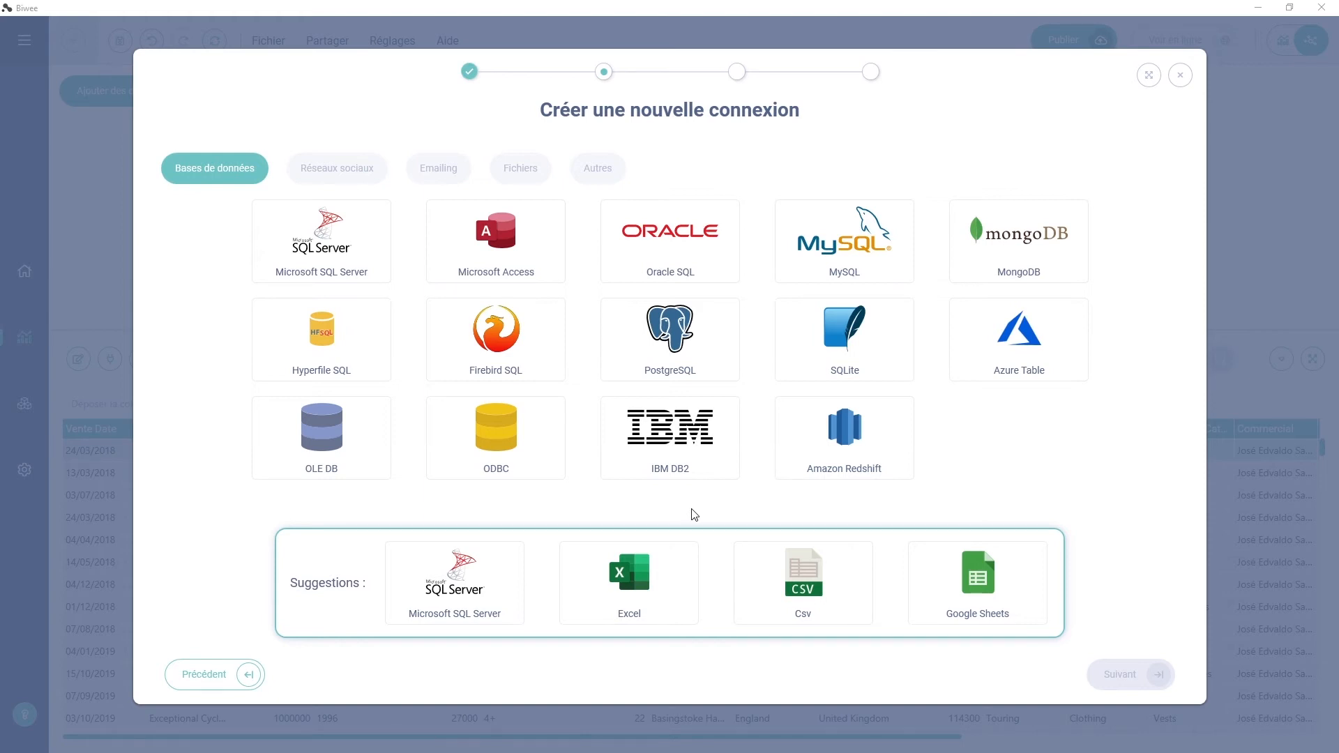
click(644, 568)
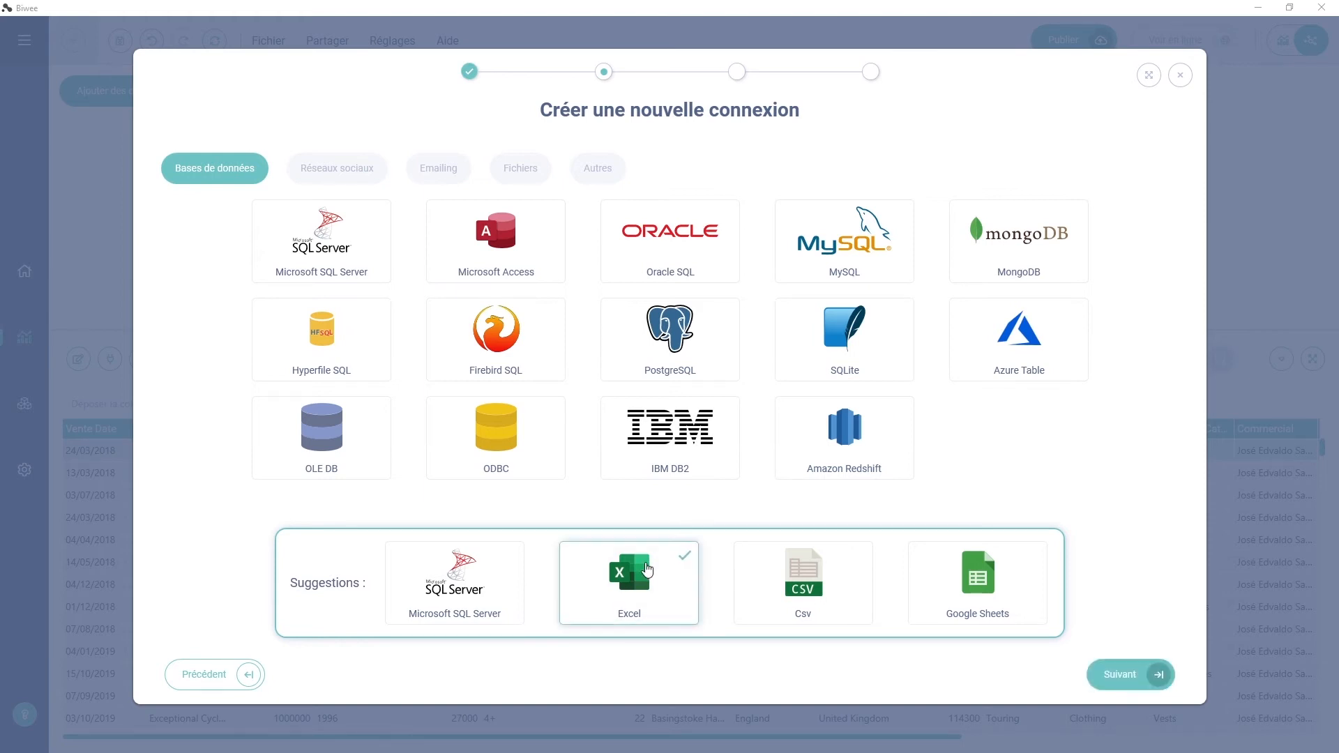
click(1135, 677)
click(765, 451)
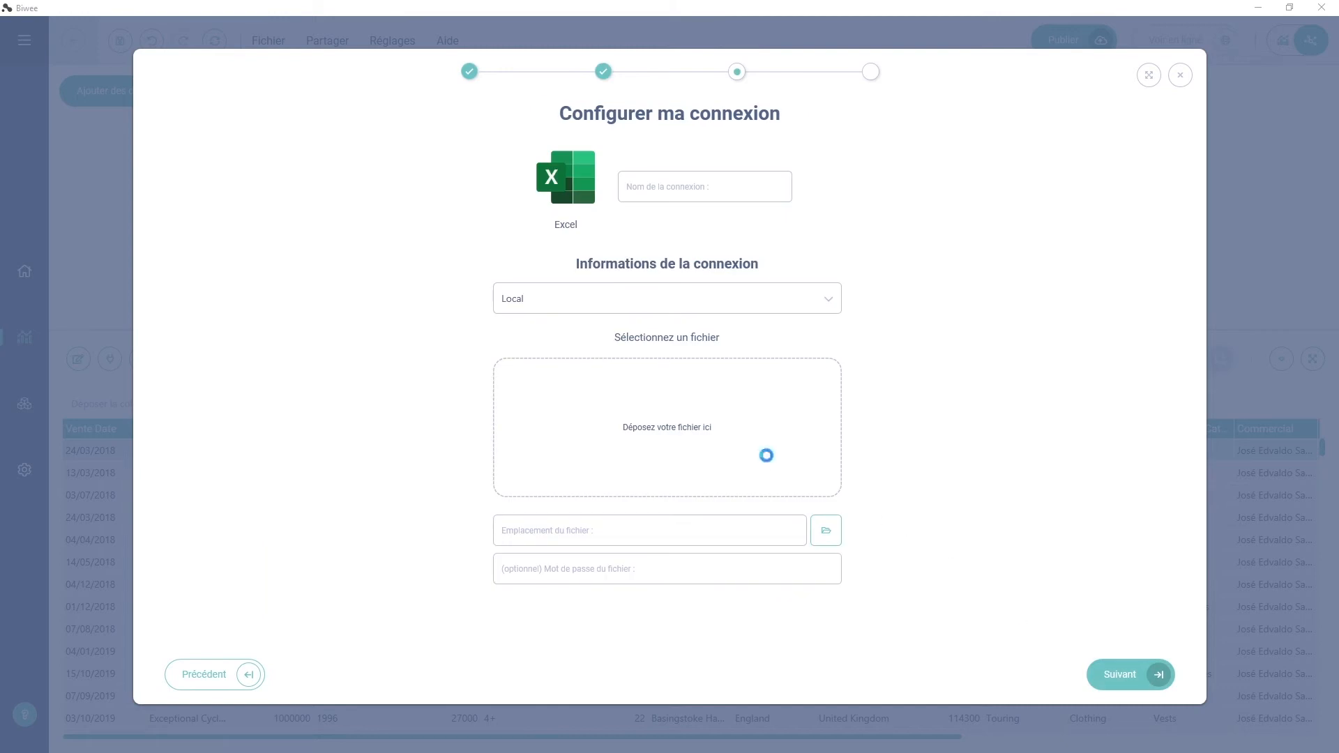
click(418, 148)
click(669, 399)
click(1152, 672)
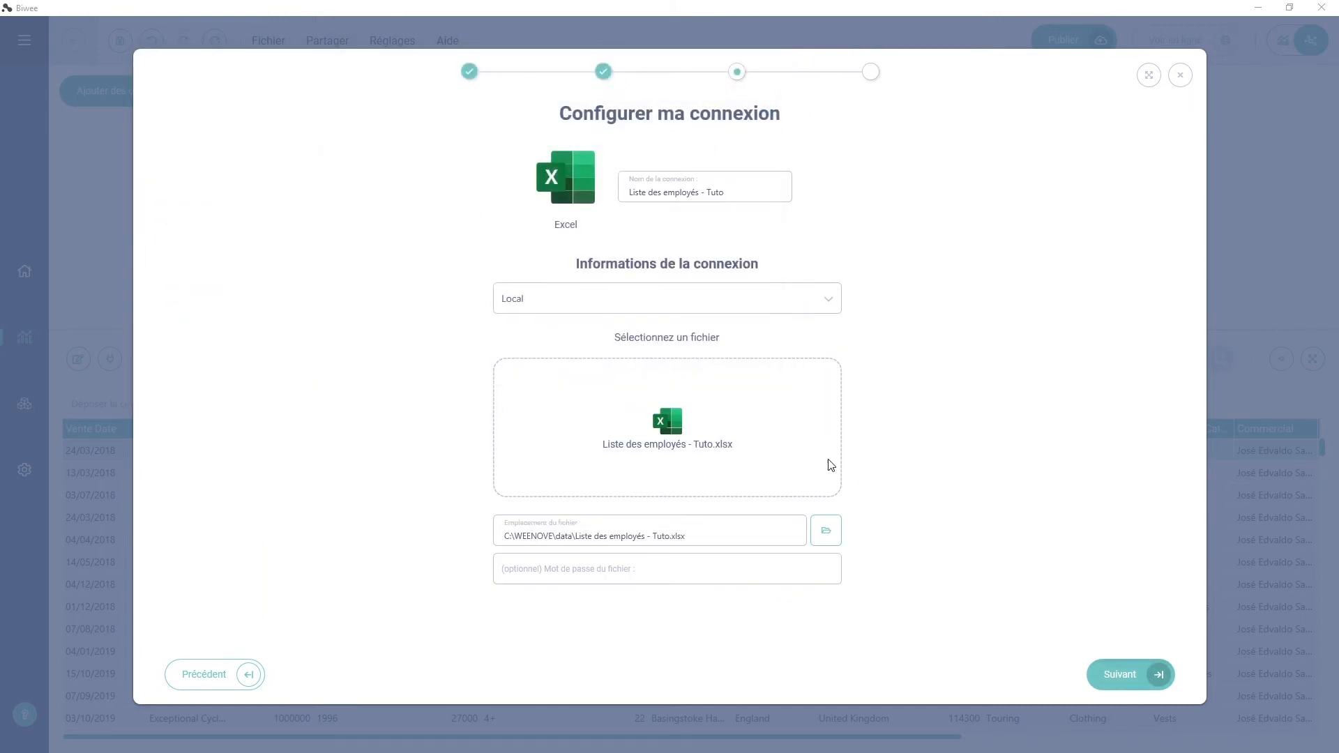
Preview the employee query's results, name the query Employés and validate it
click(705, 208)
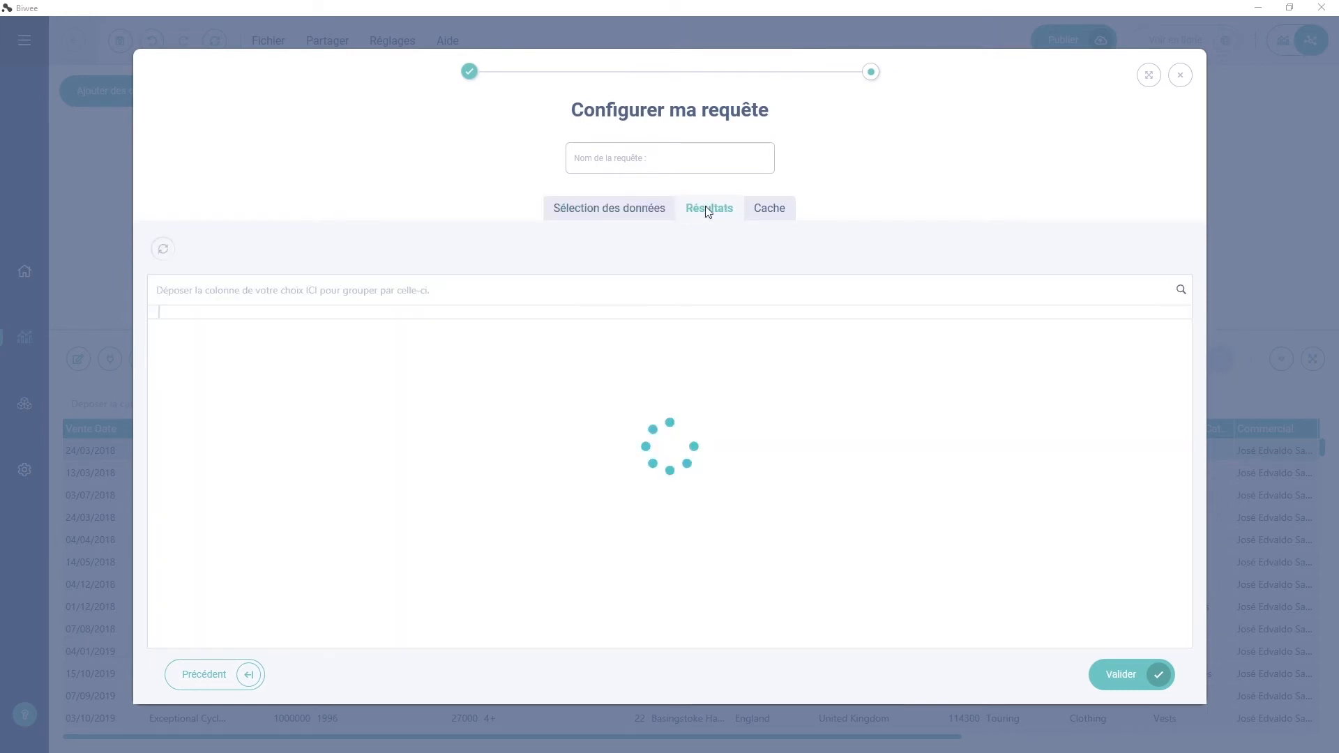
click(634, 160)
text(Employés)
key(Return)
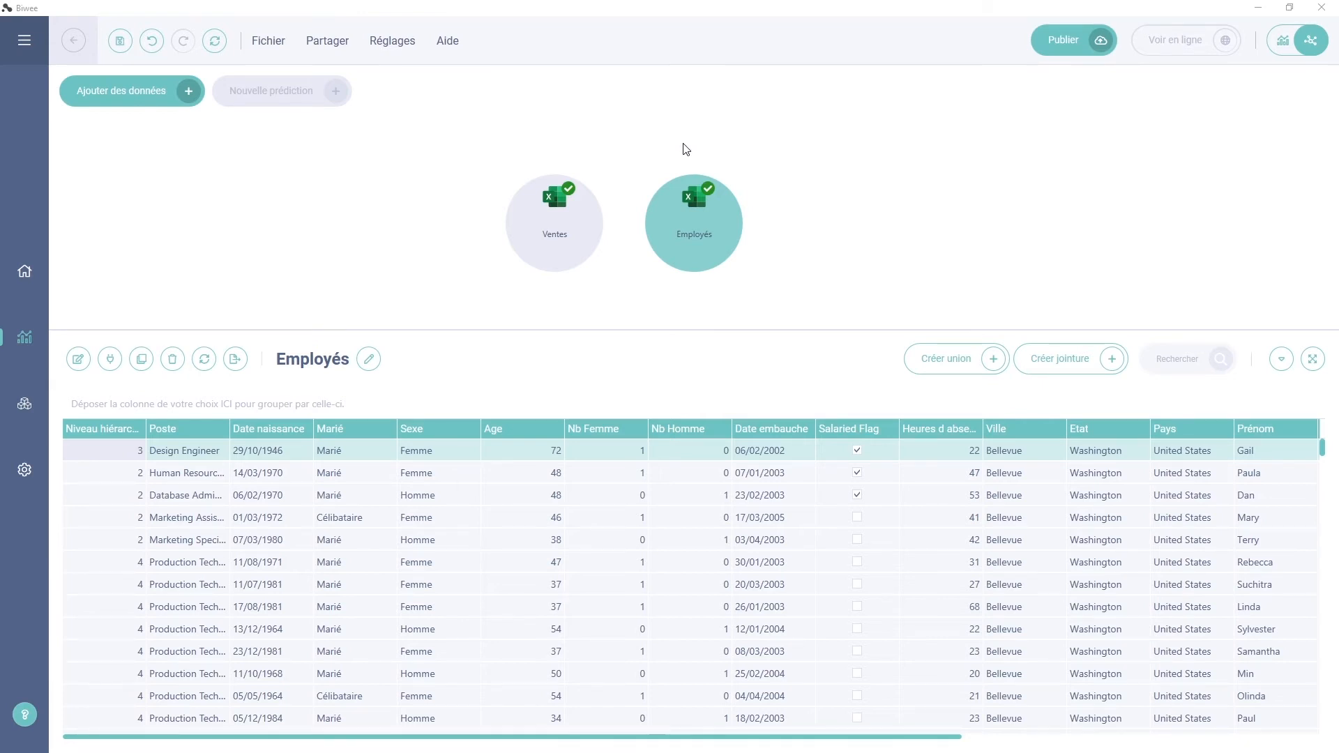
Join the Employés and Ventes queries on their Id Employé fields and browse the joined table
drag(725, 185, 530, 187)
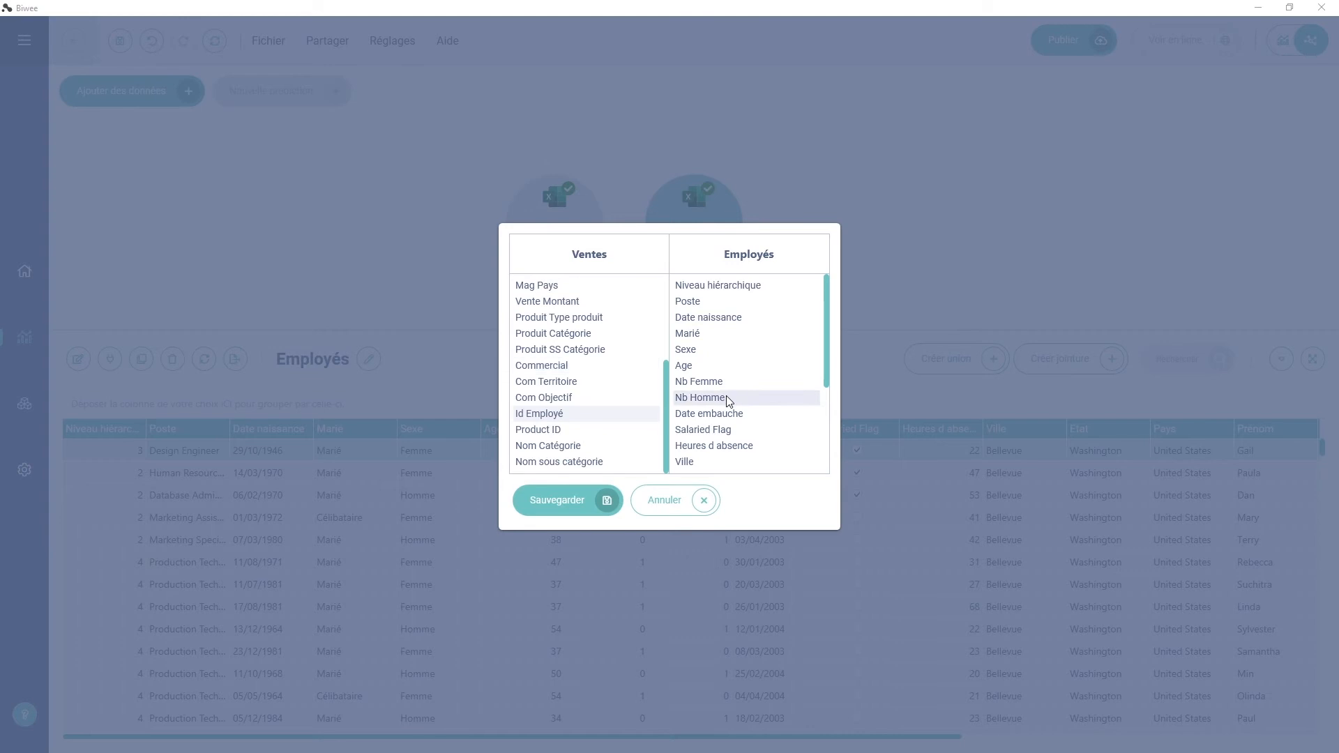
scroll(729, 401, down, 3)
click(684, 461)
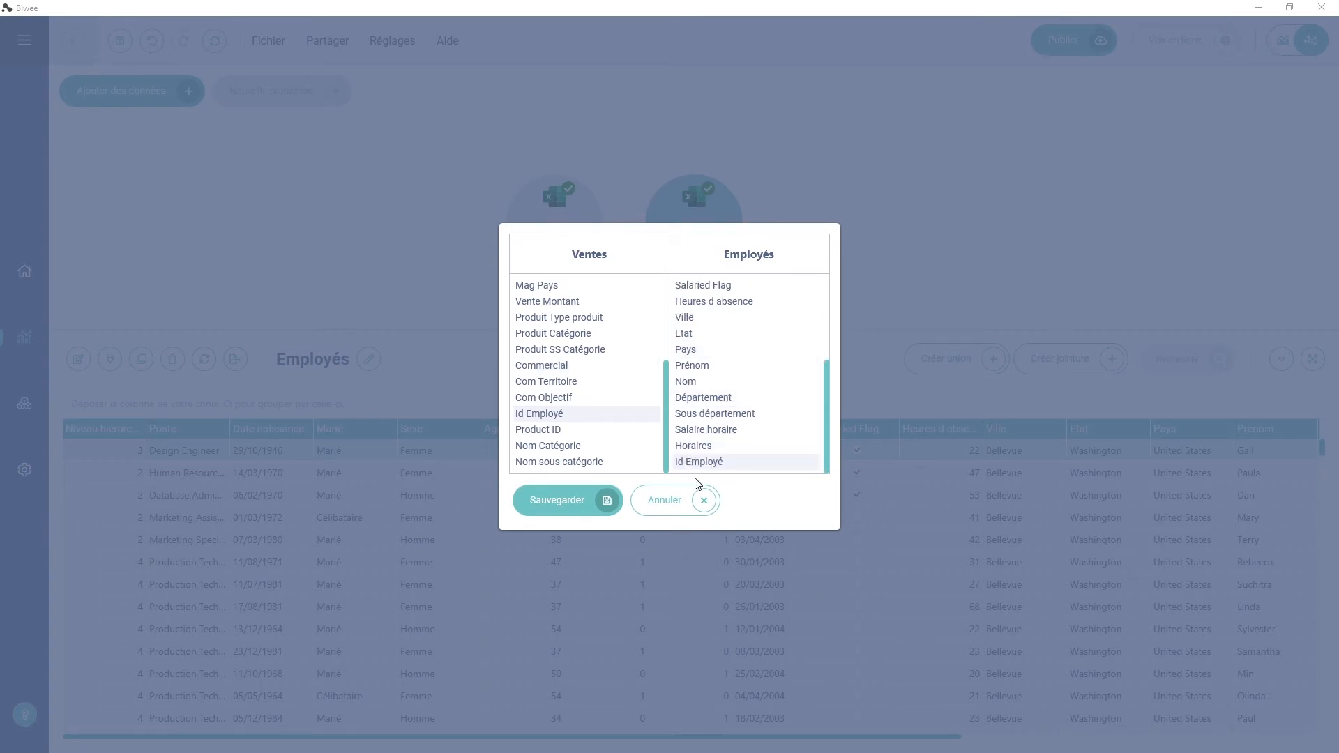
click(584, 507)
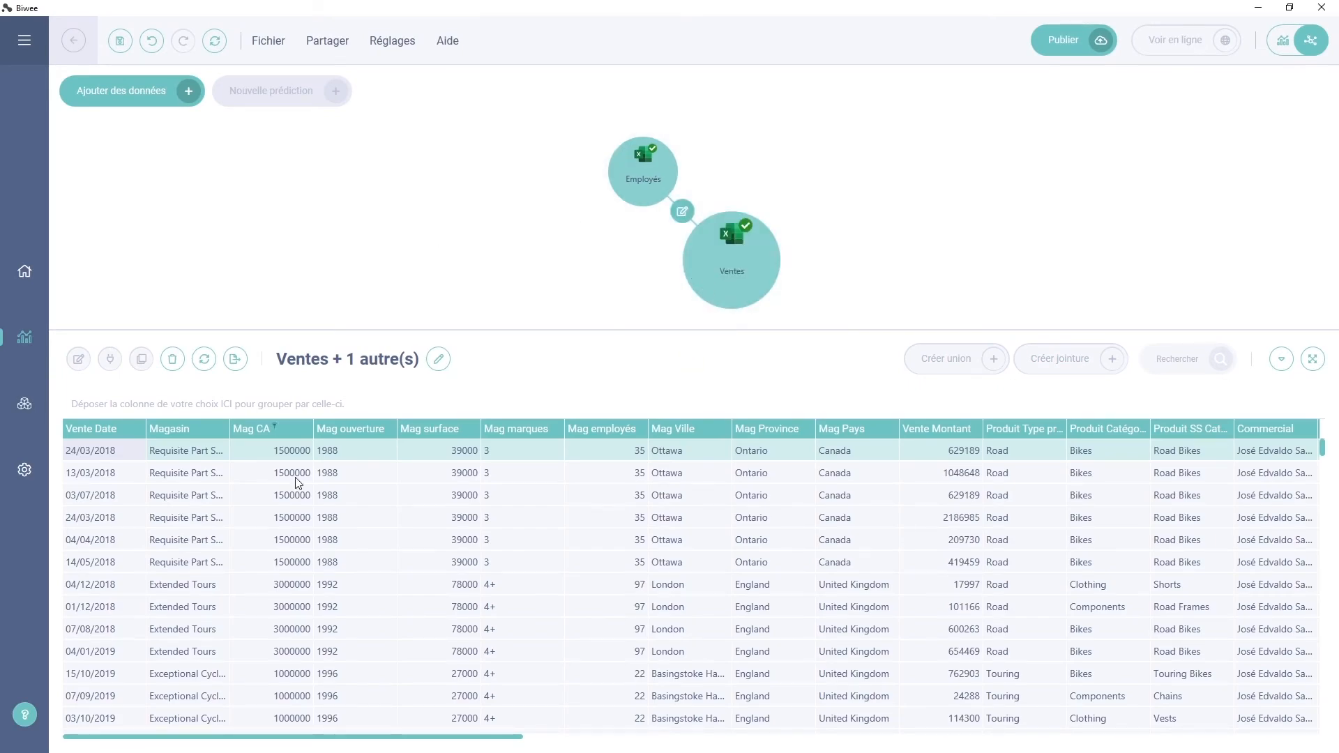
scroll(334, 499, down, 5)
scroll(380, 537, down, 5)
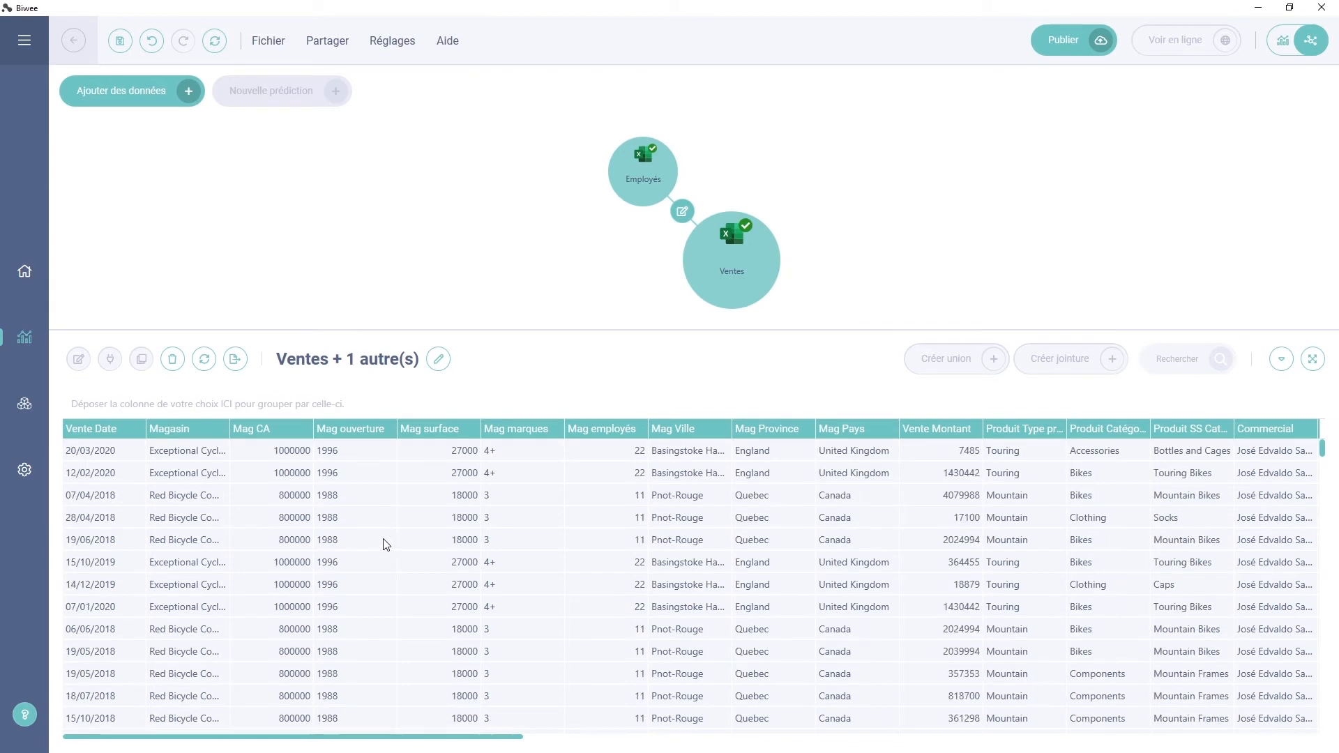
drag(534, 737, 1044, 745)
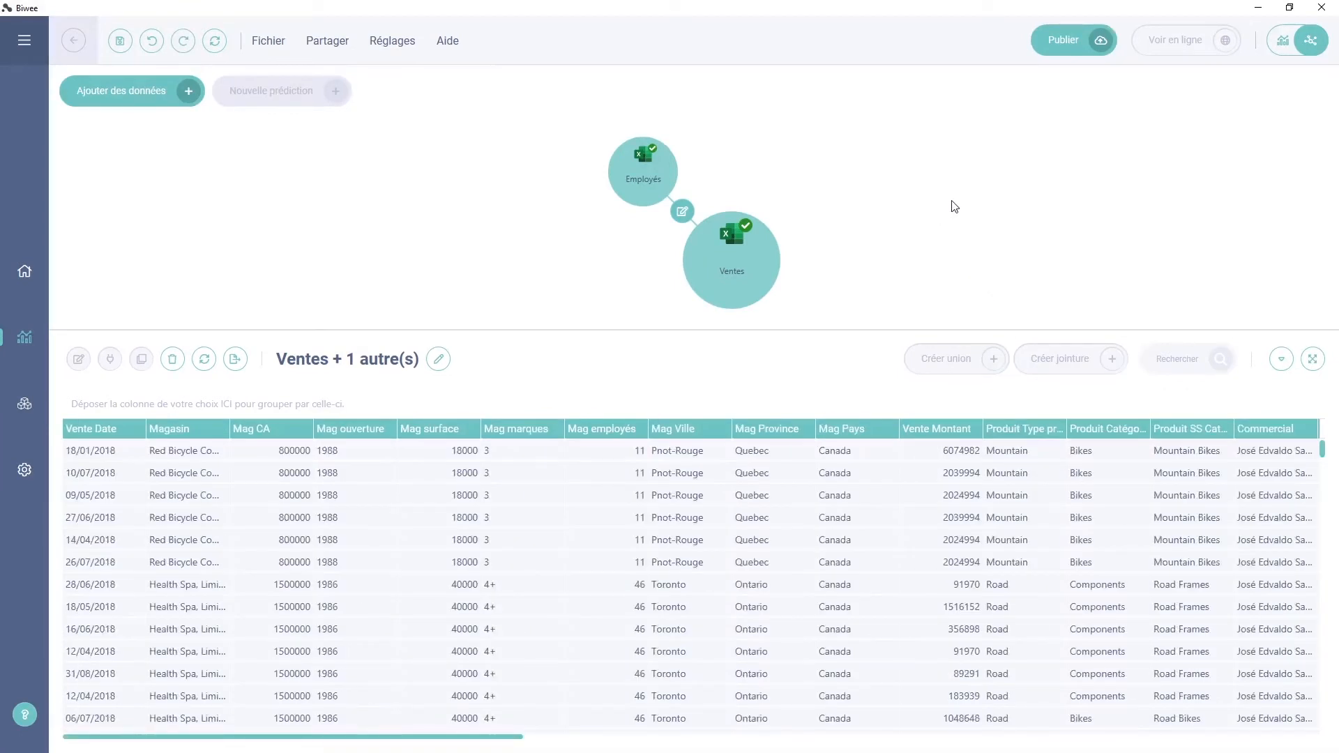
Return to the dashboard design view and review the field list of the joined Ventes data set
click(1274, 50)
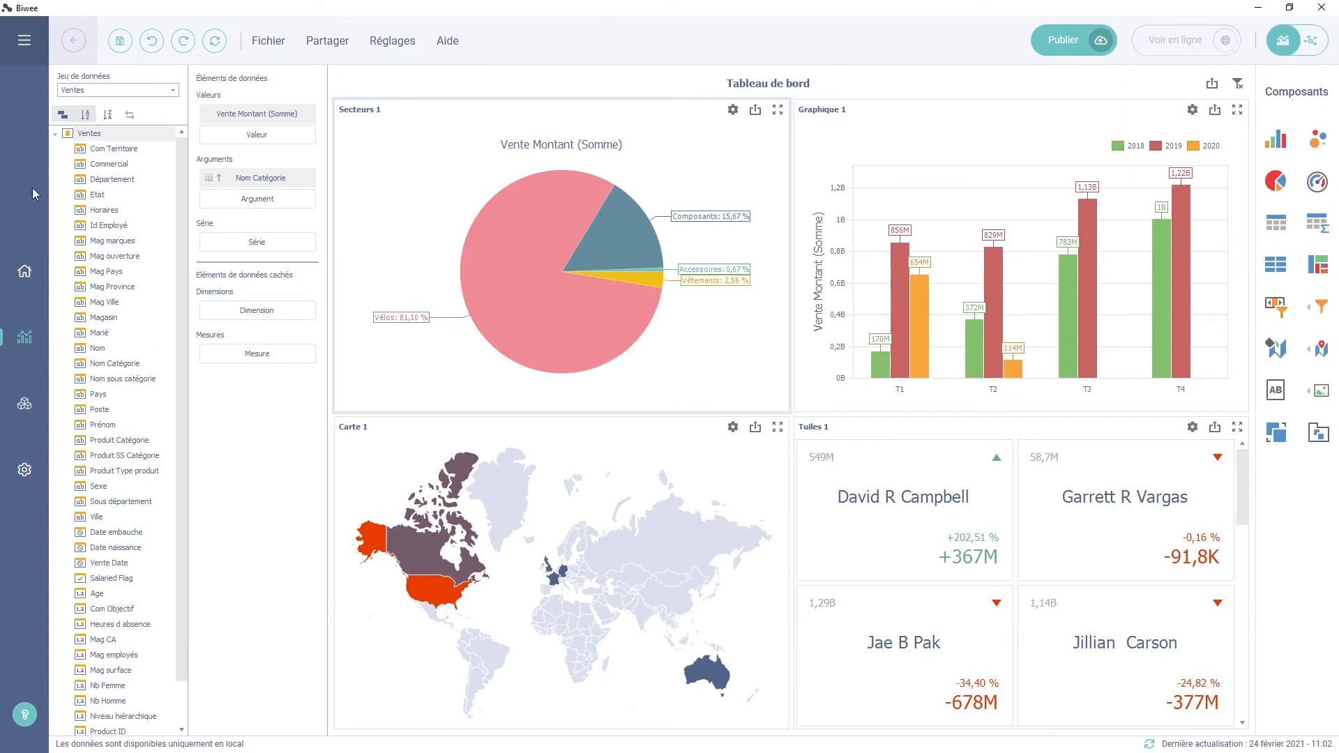
scroll(98, 565, down, 1)
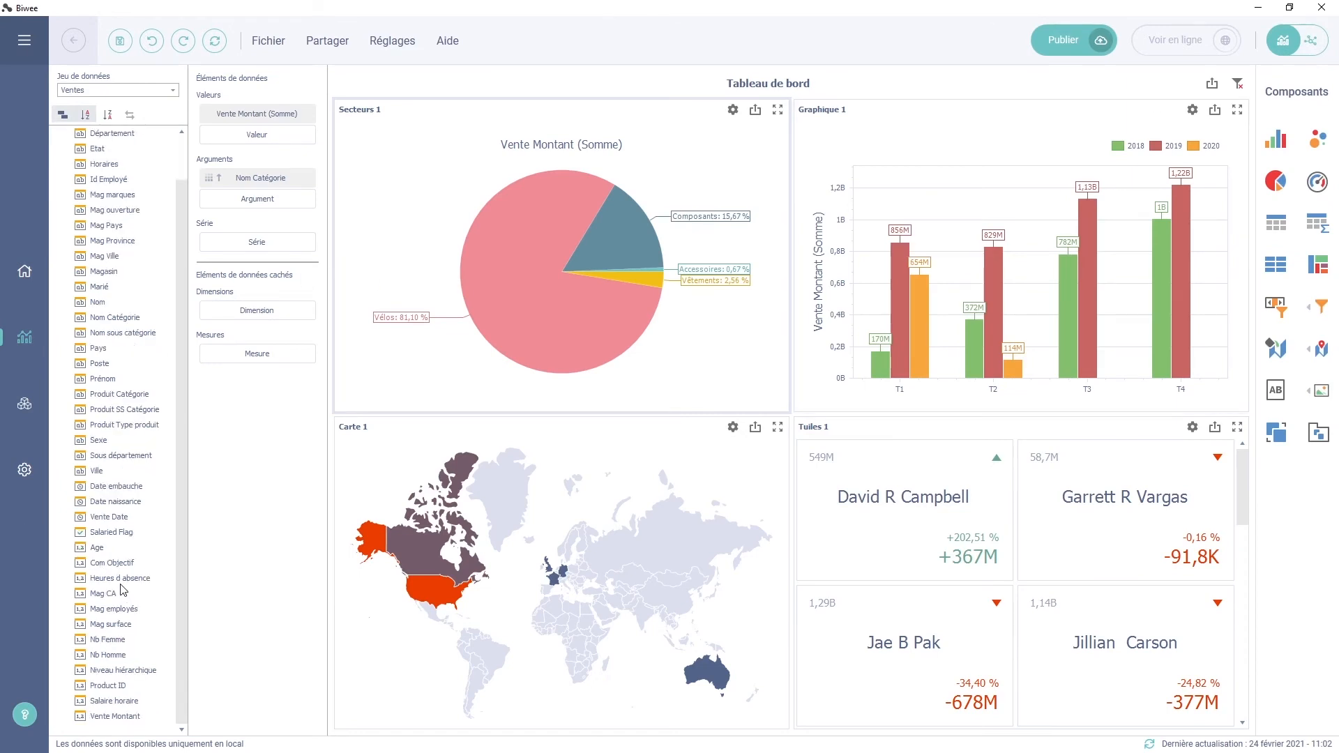
scroll(125, 516, up, 3)
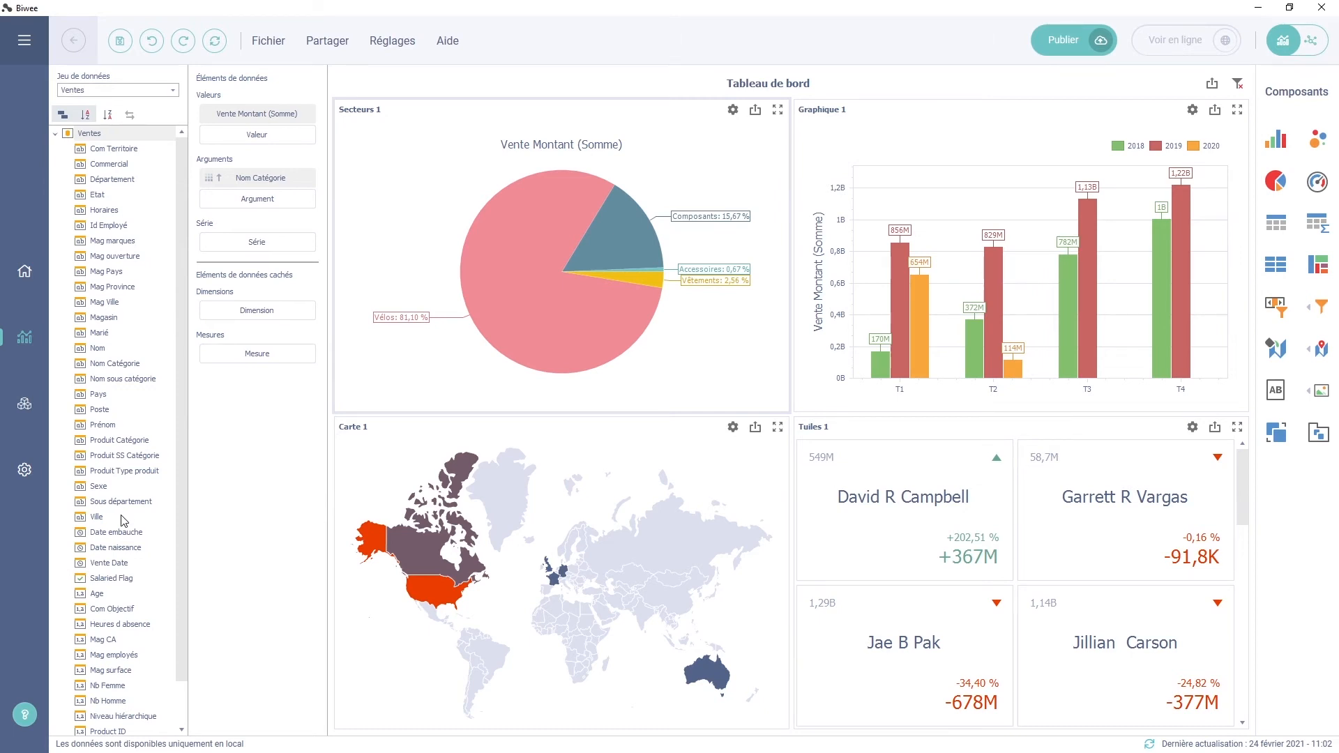
scroll(124, 520, down, 3)
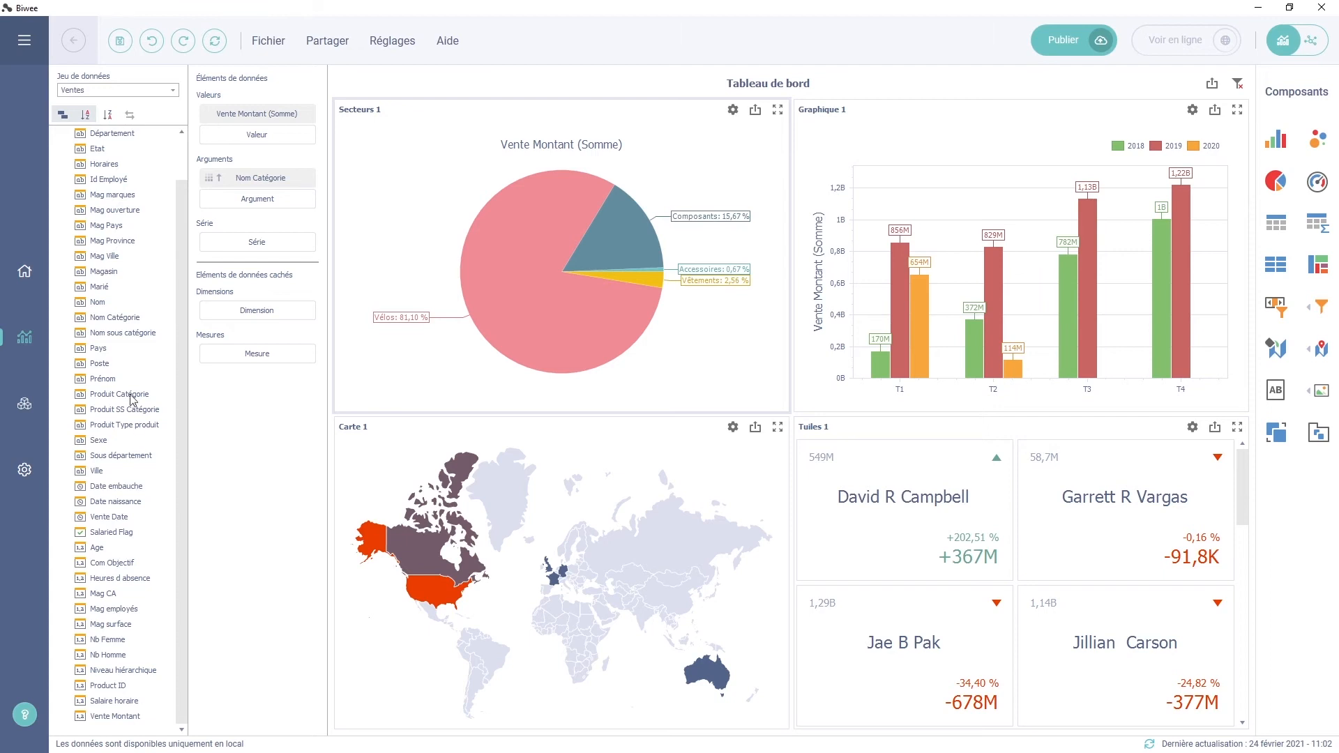
Add a calculated field to the Ventes data set with the expression DateDiffYear([Date embauche],Today())
right_click(123, 302)
click(153, 312)
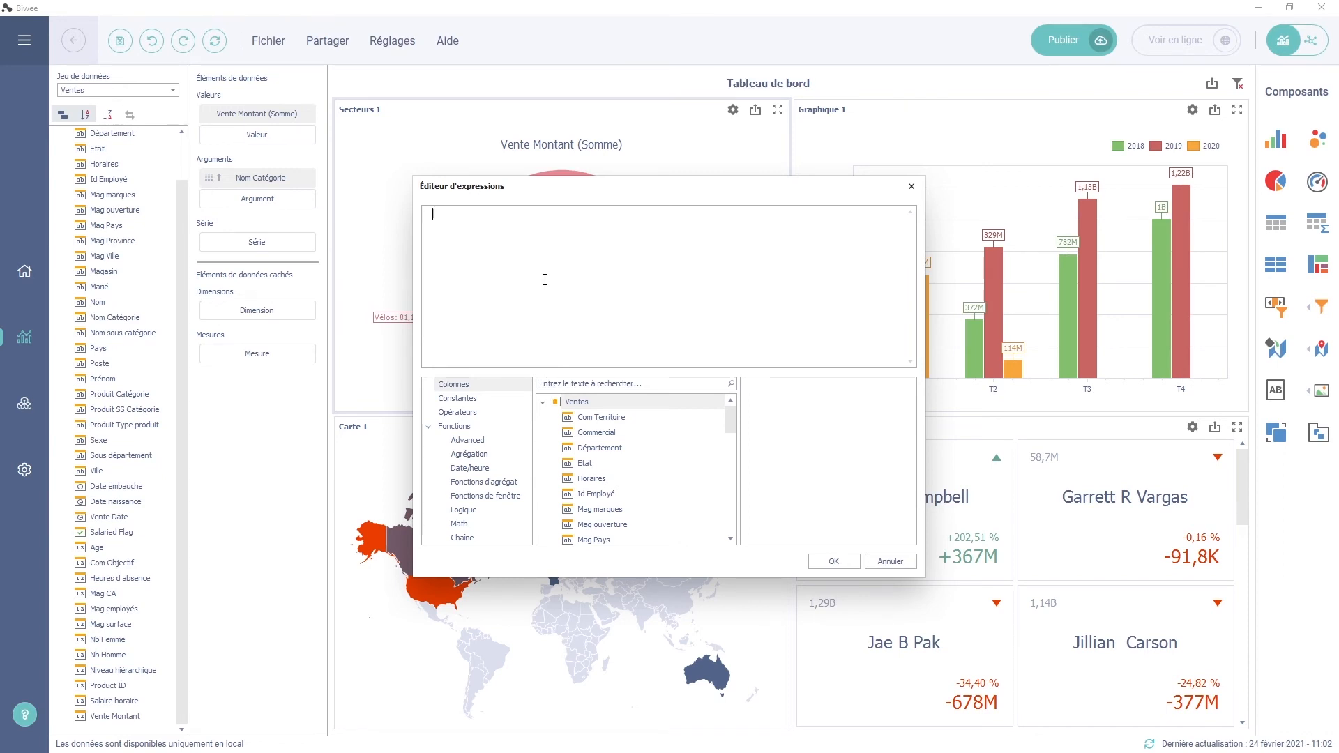
text(datediffye)
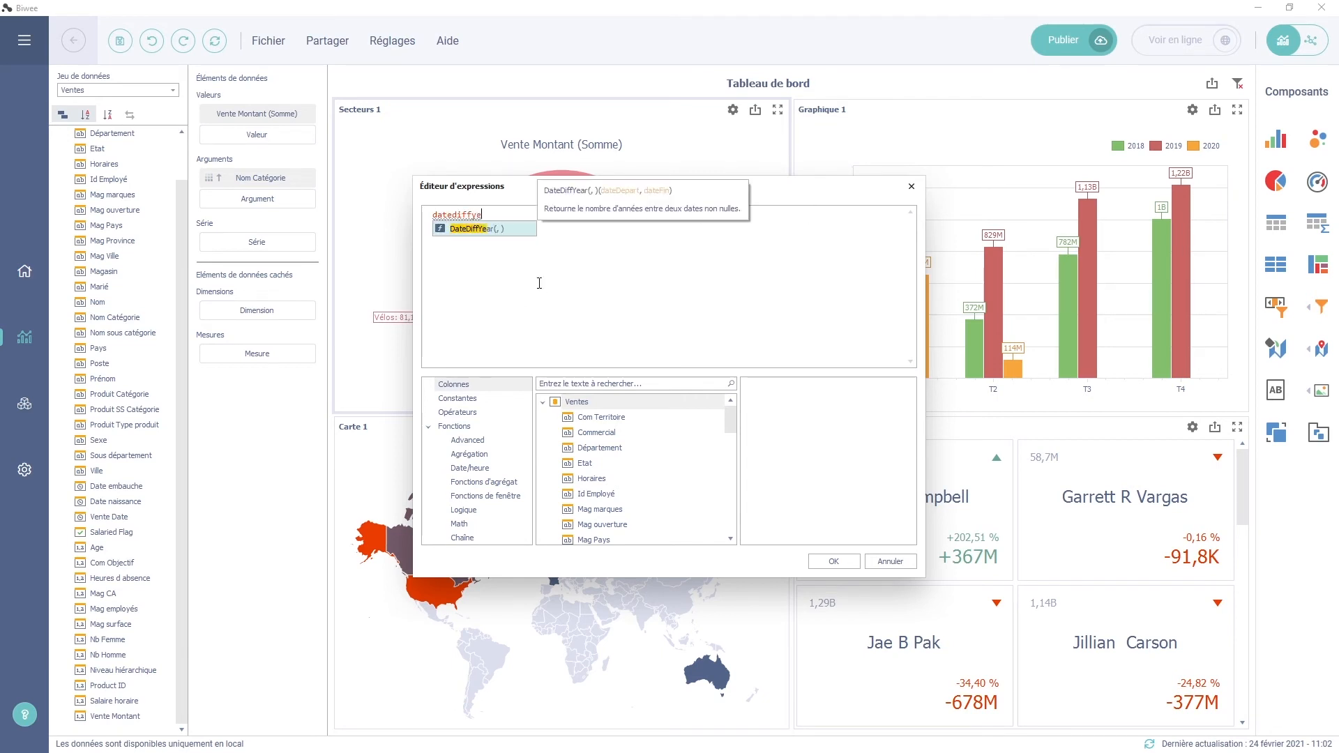
key(Return)
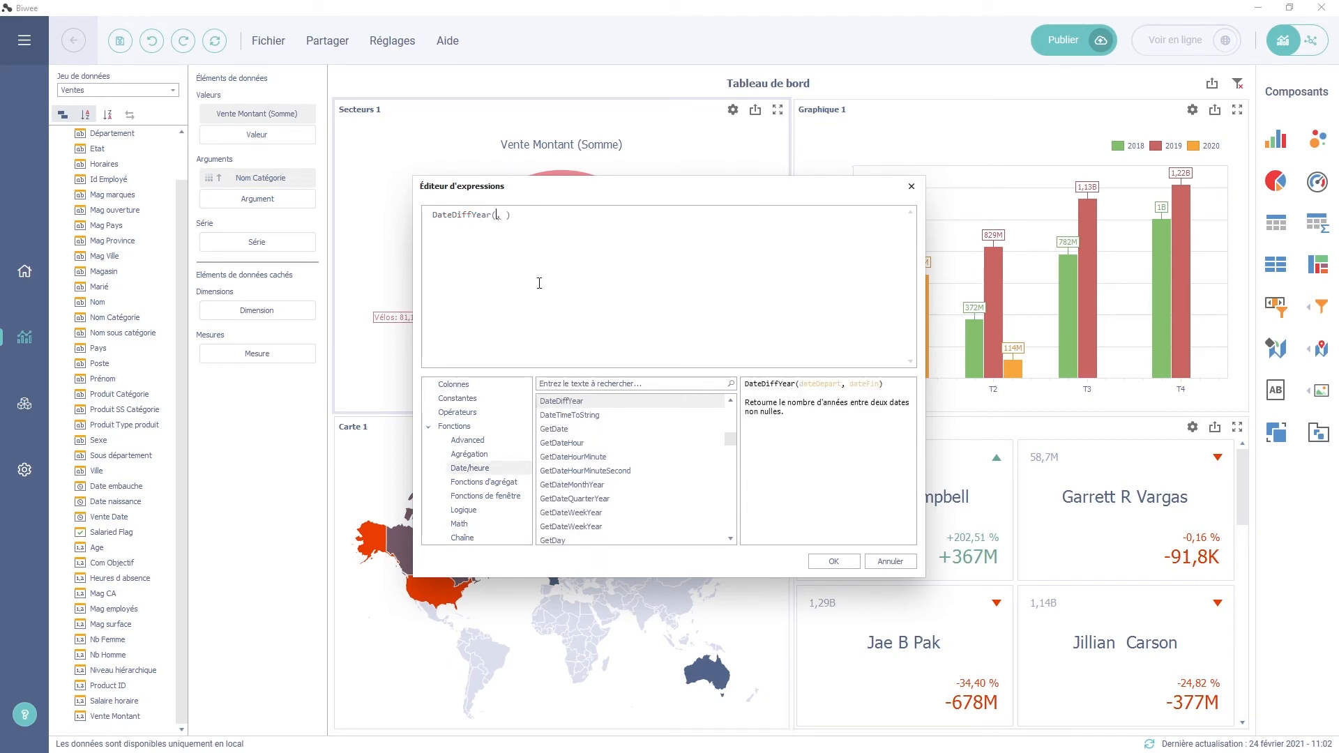
text(date)
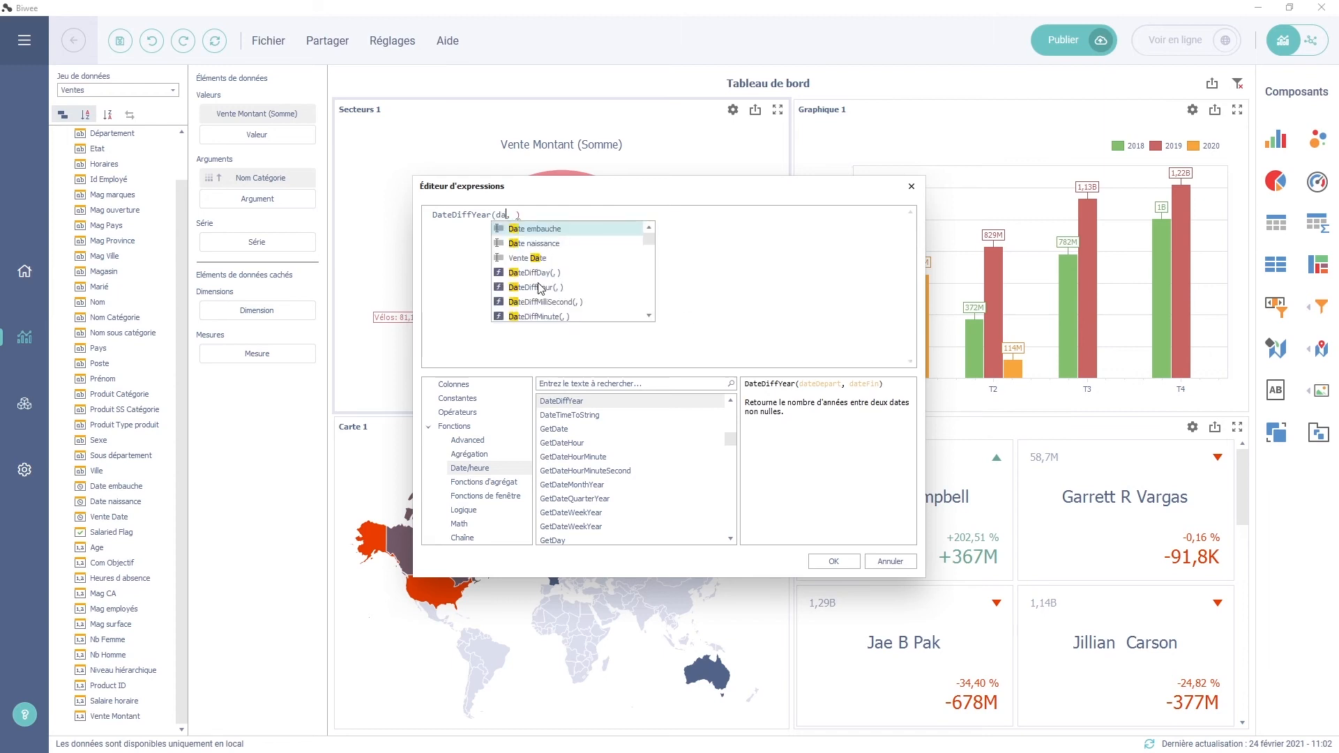
double_click(518, 232)
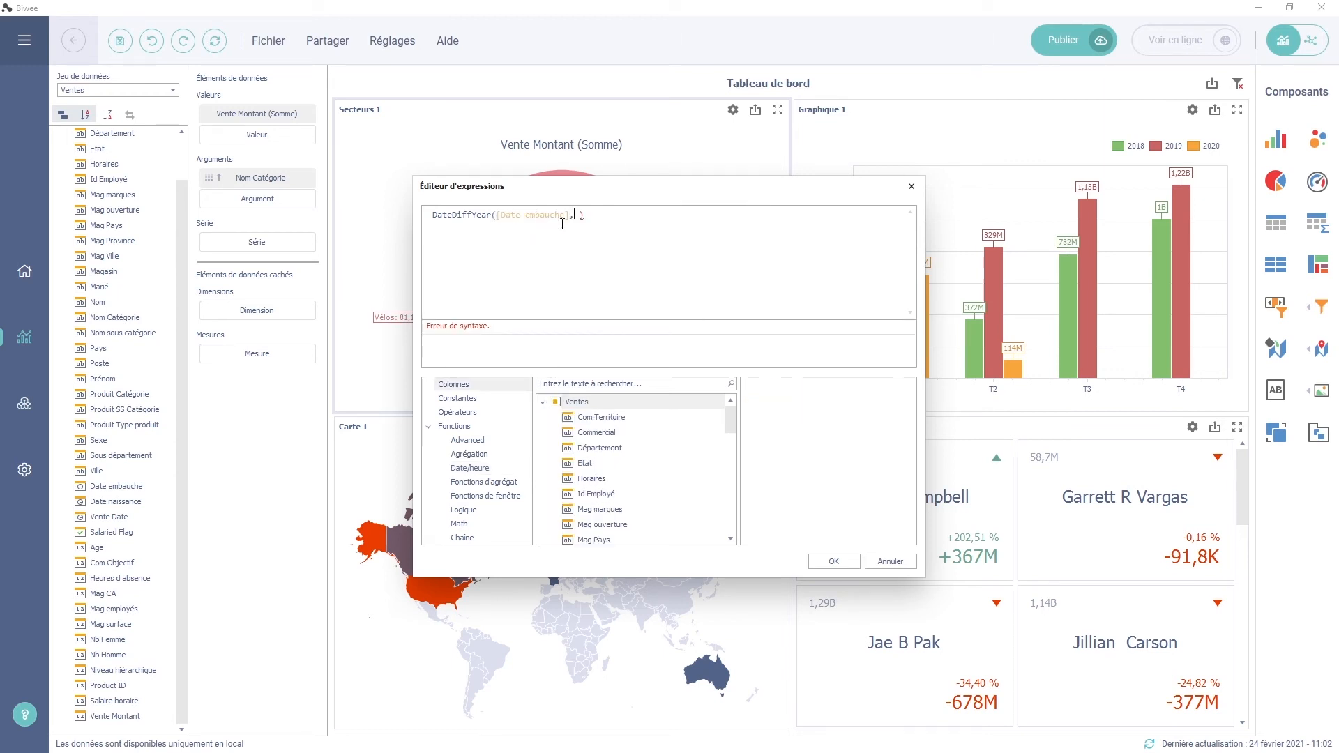
text(Today())
key(Return)
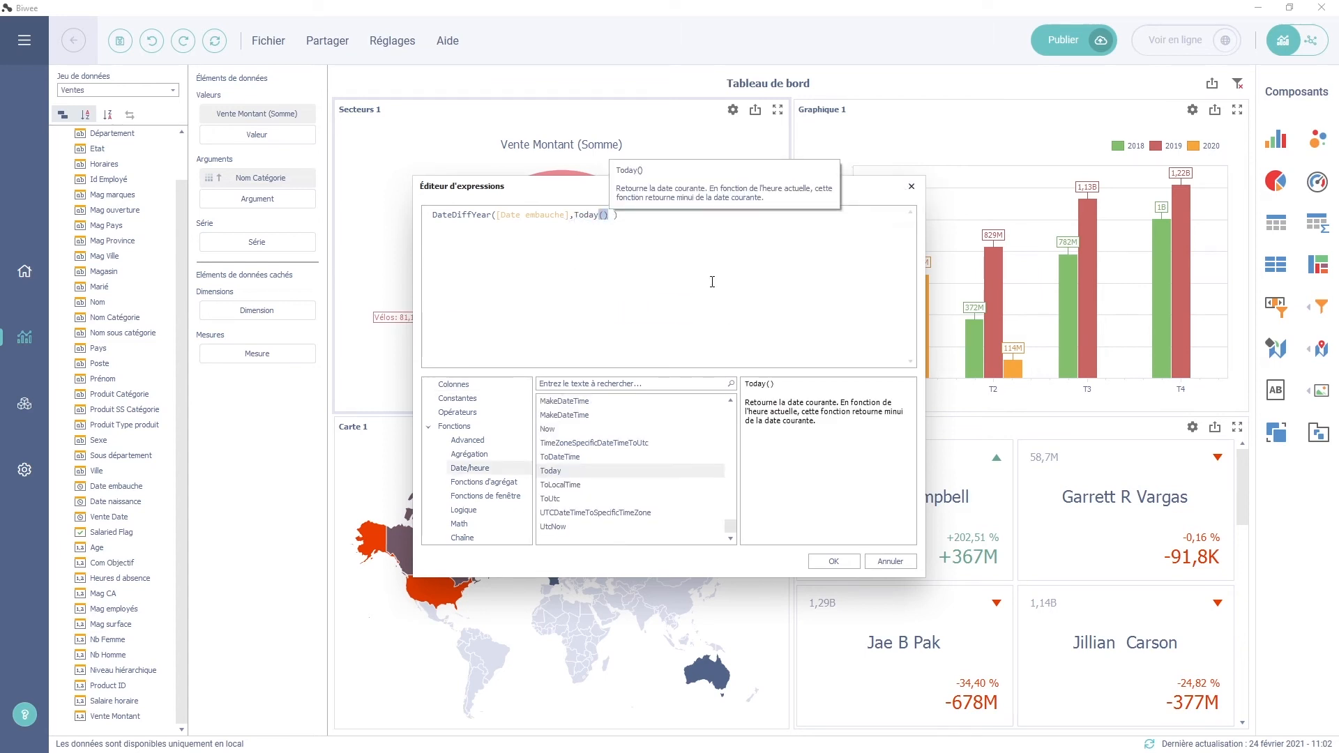
click(830, 562)
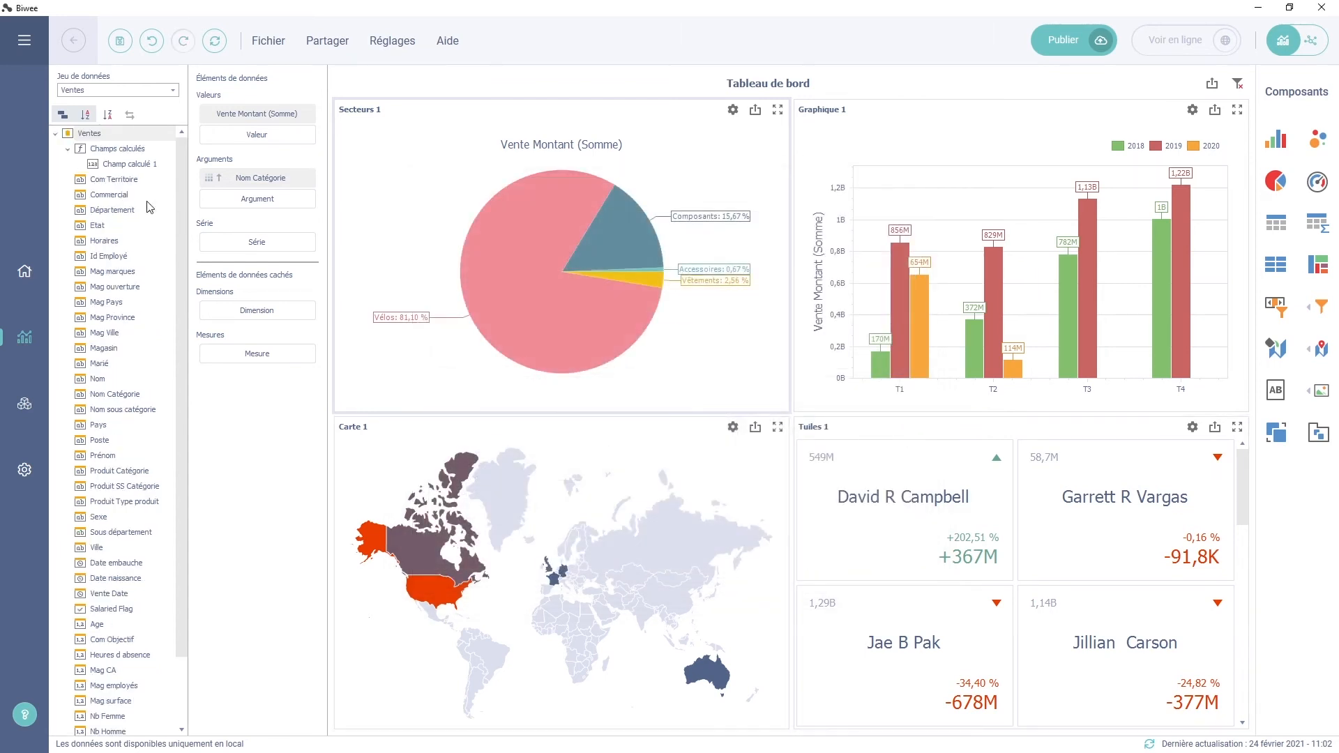
Rename the new calculated field to Ancienneté
right_click(131, 165)
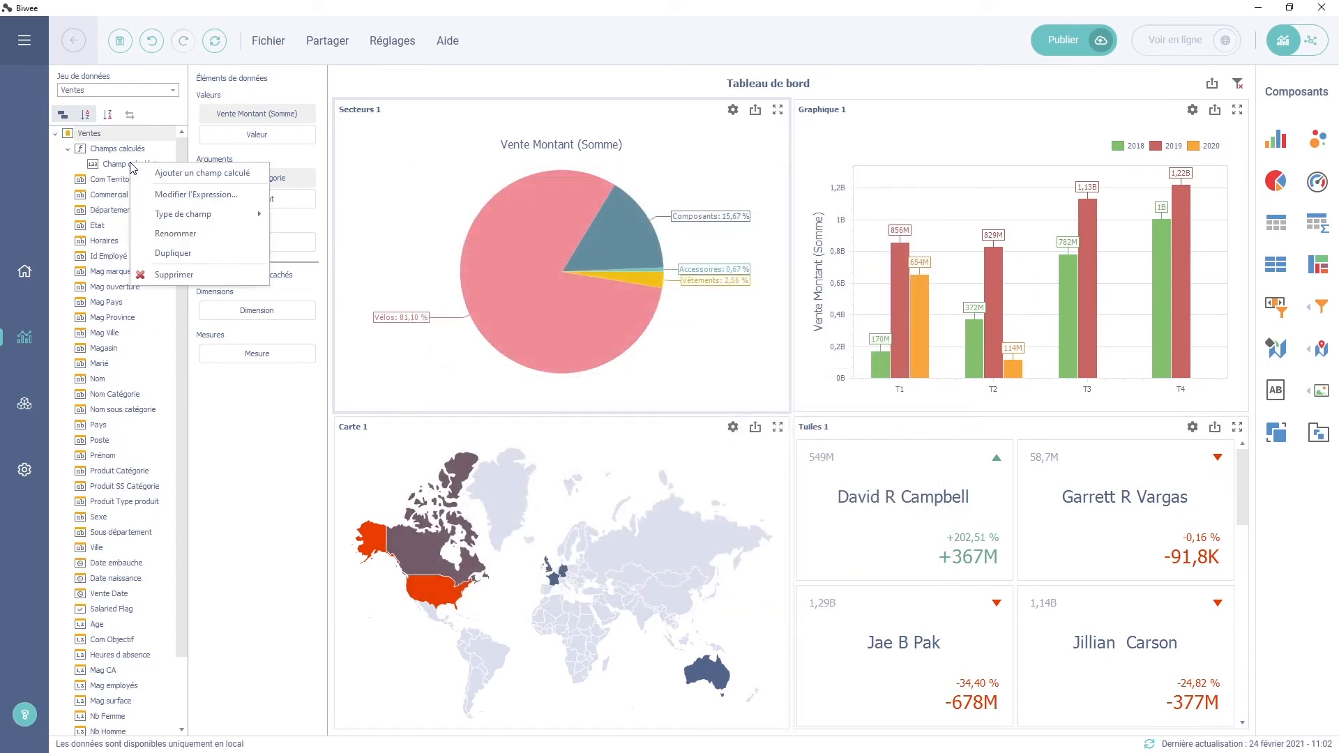
click(188, 234)
text(Ancienneté)
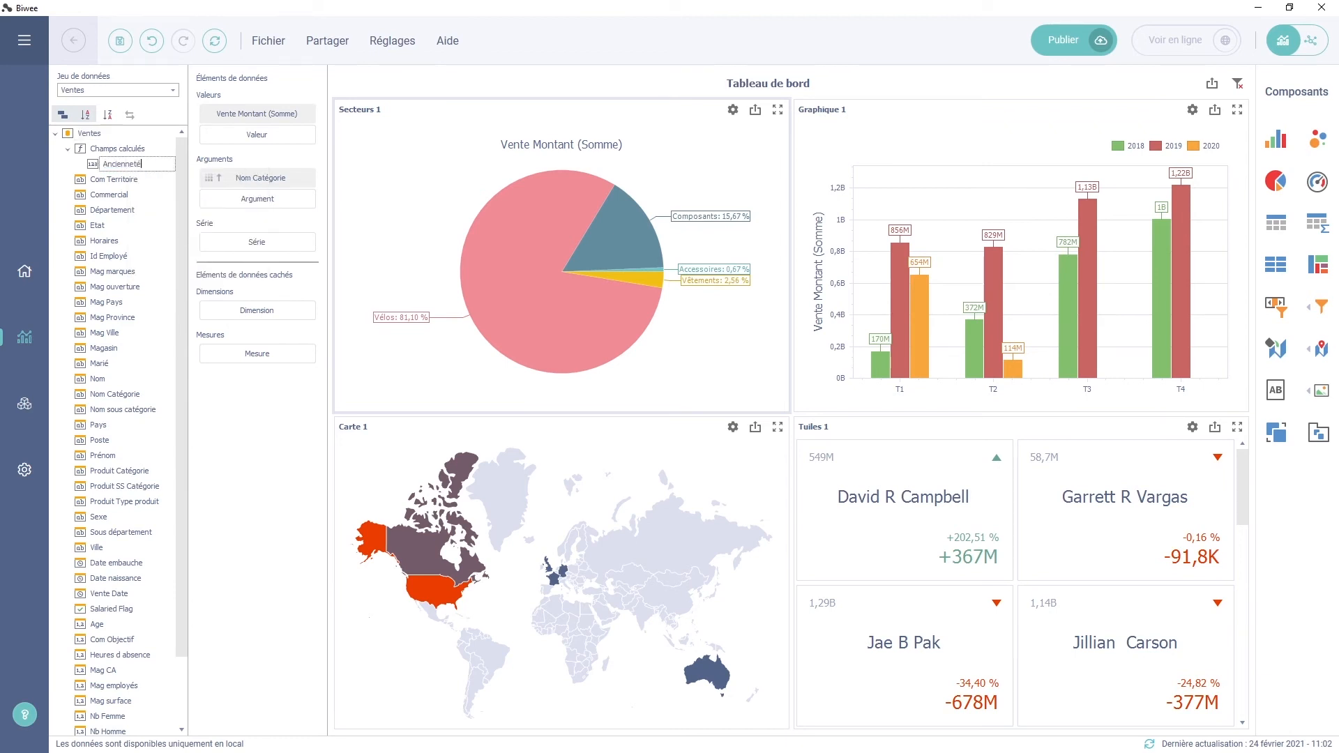
key(Return)
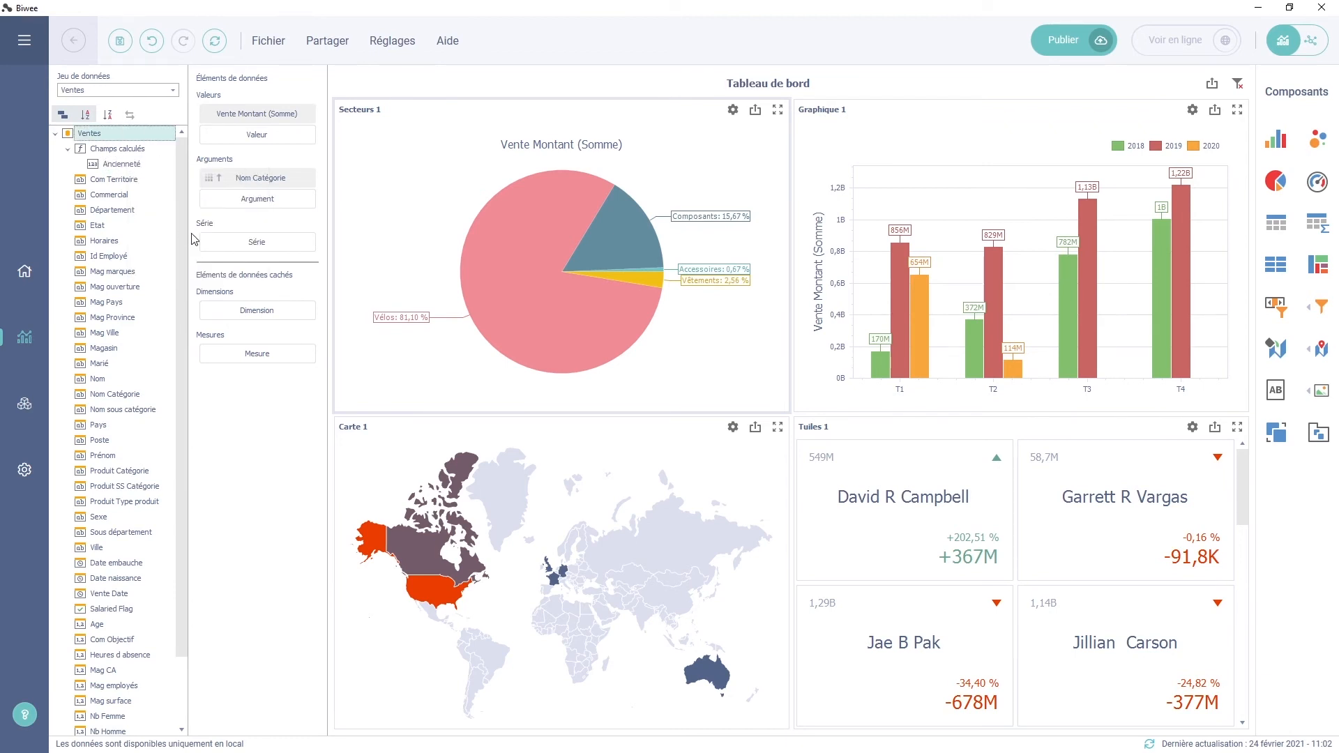
Add a grid to the dashboard with Commercial, Vente Montant and Ancienneté as its columns
click(1269, 232)
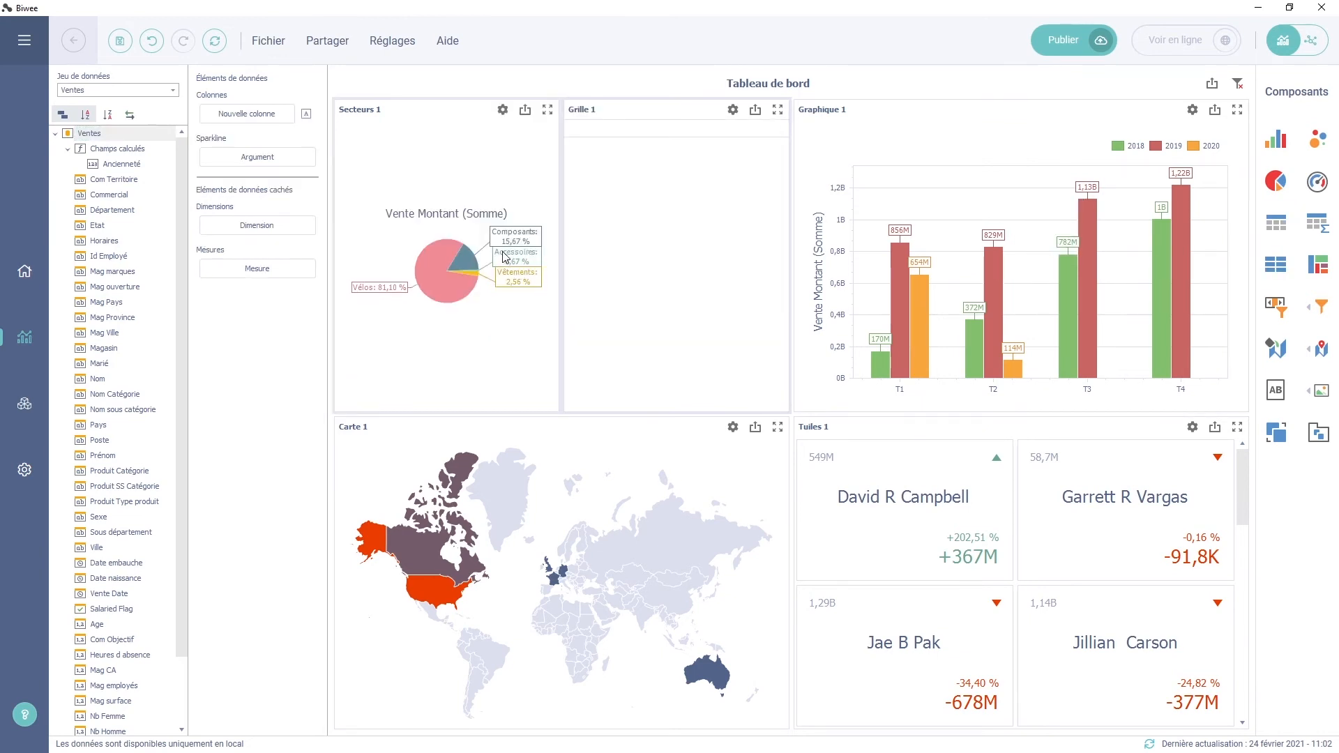
drag(112, 196, 241, 120)
scroll(111, 551, down, 5)
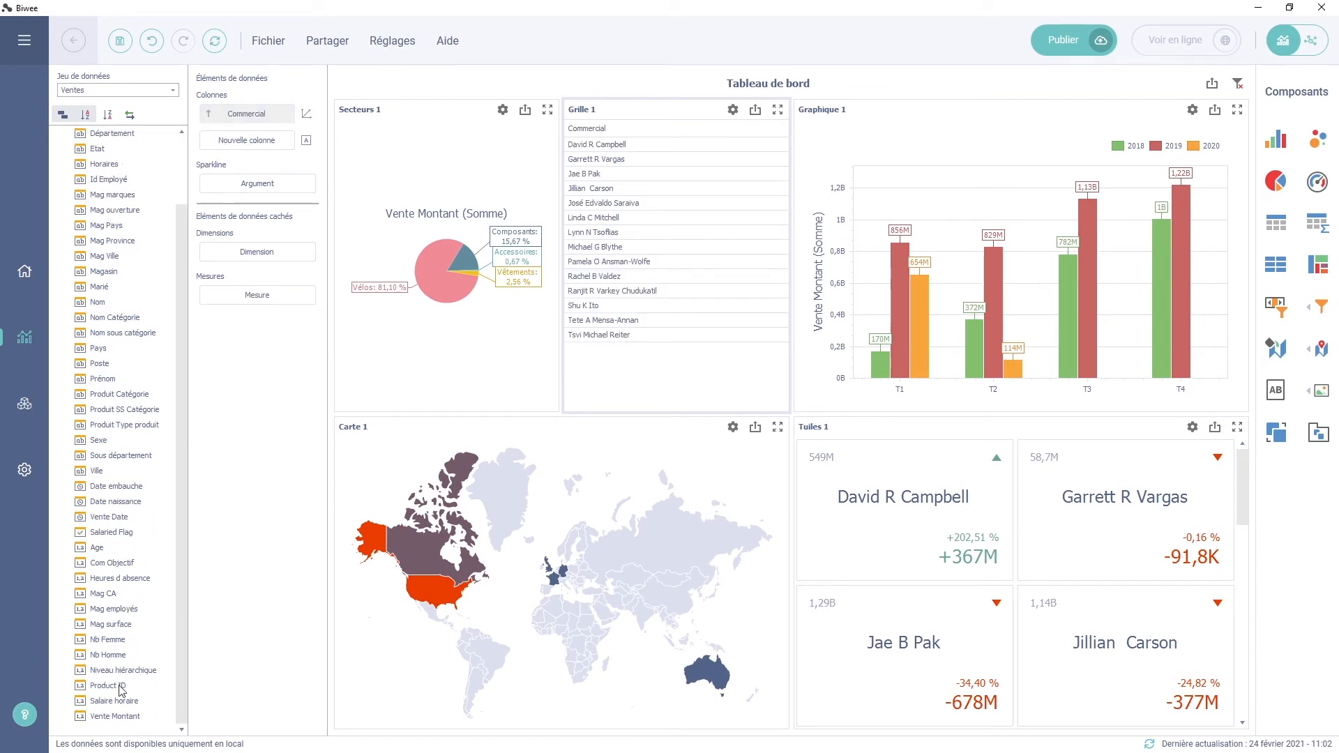
drag(115, 716, 255, 141)
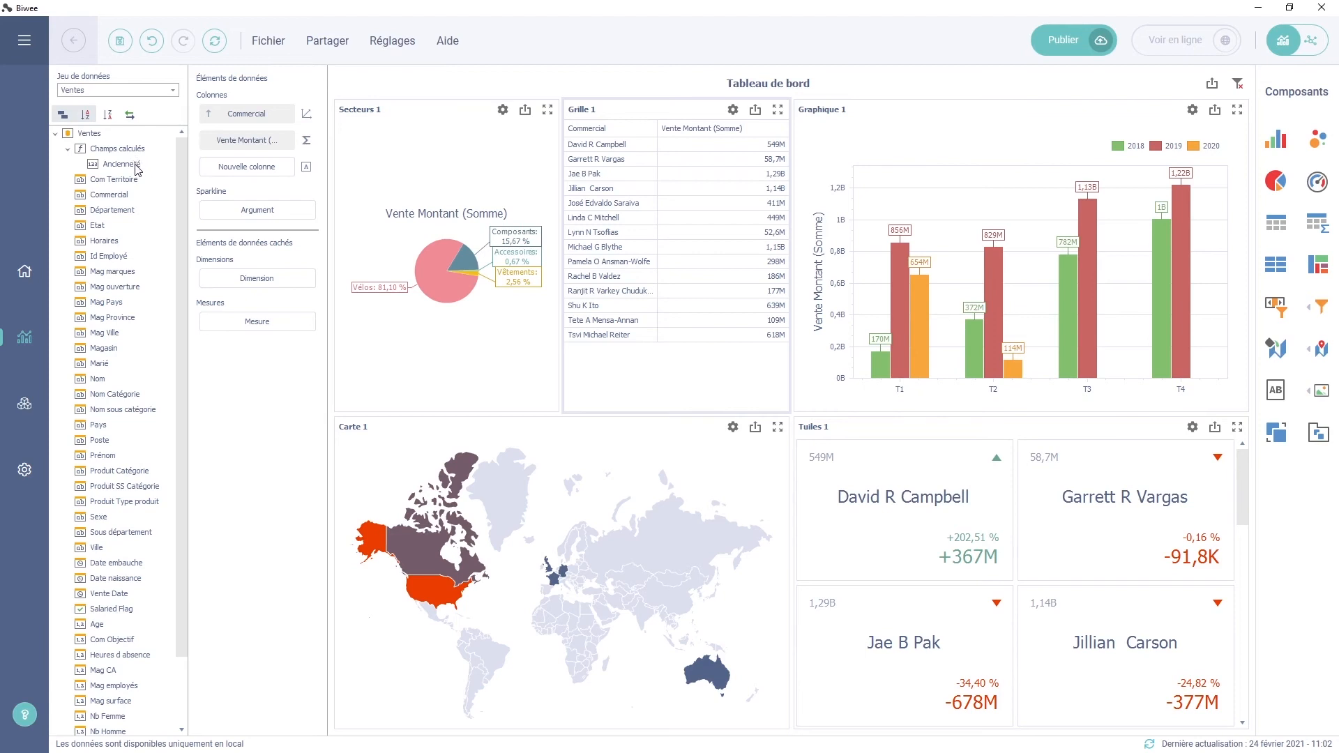
drag(136, 168, 245, 168)
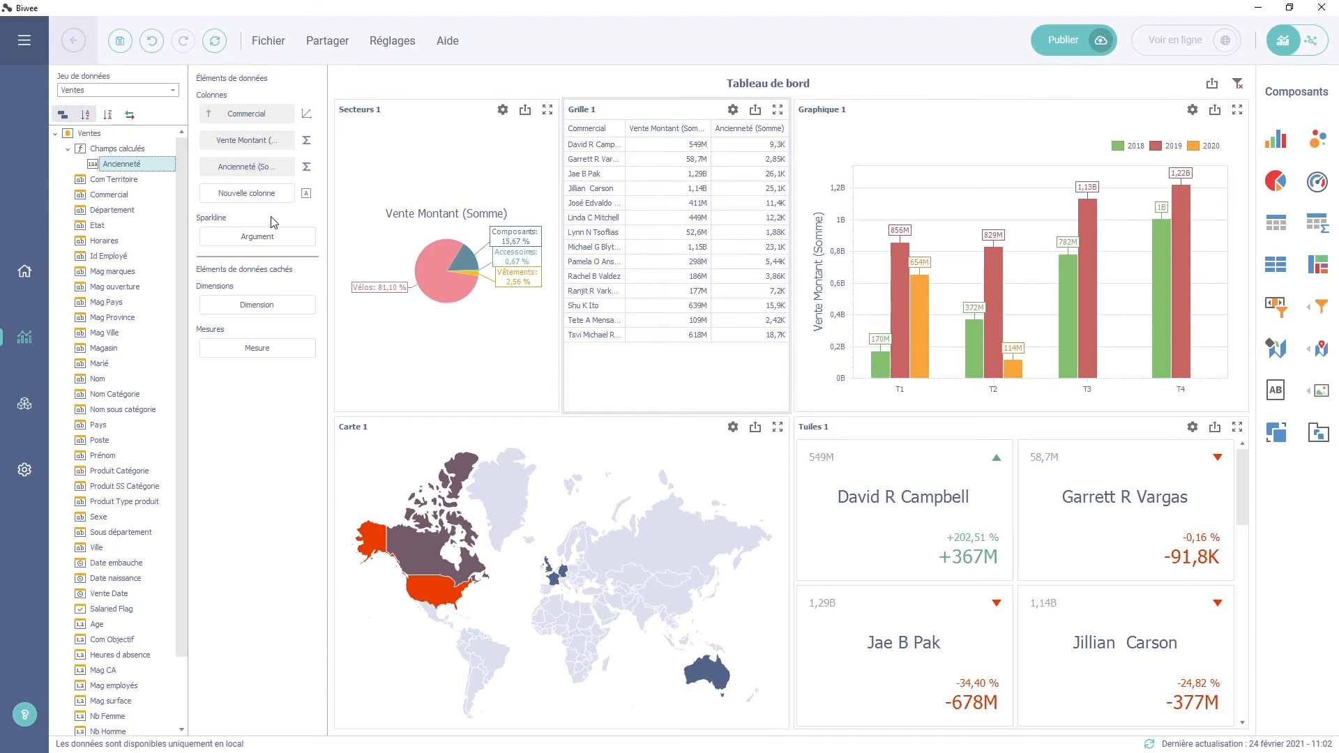
Change the grid's Ancienneté column type to Dimension
click(309, 169)
click(489, 280)
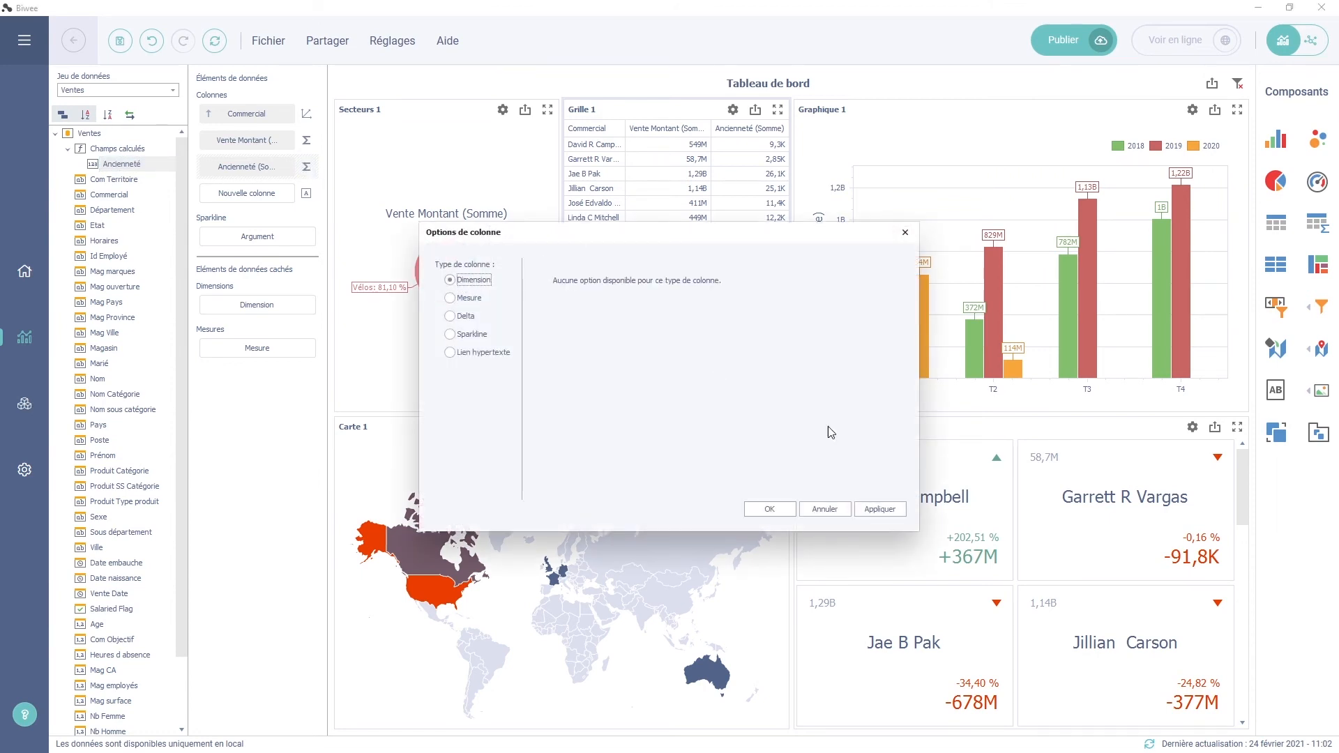
click(877, 509)
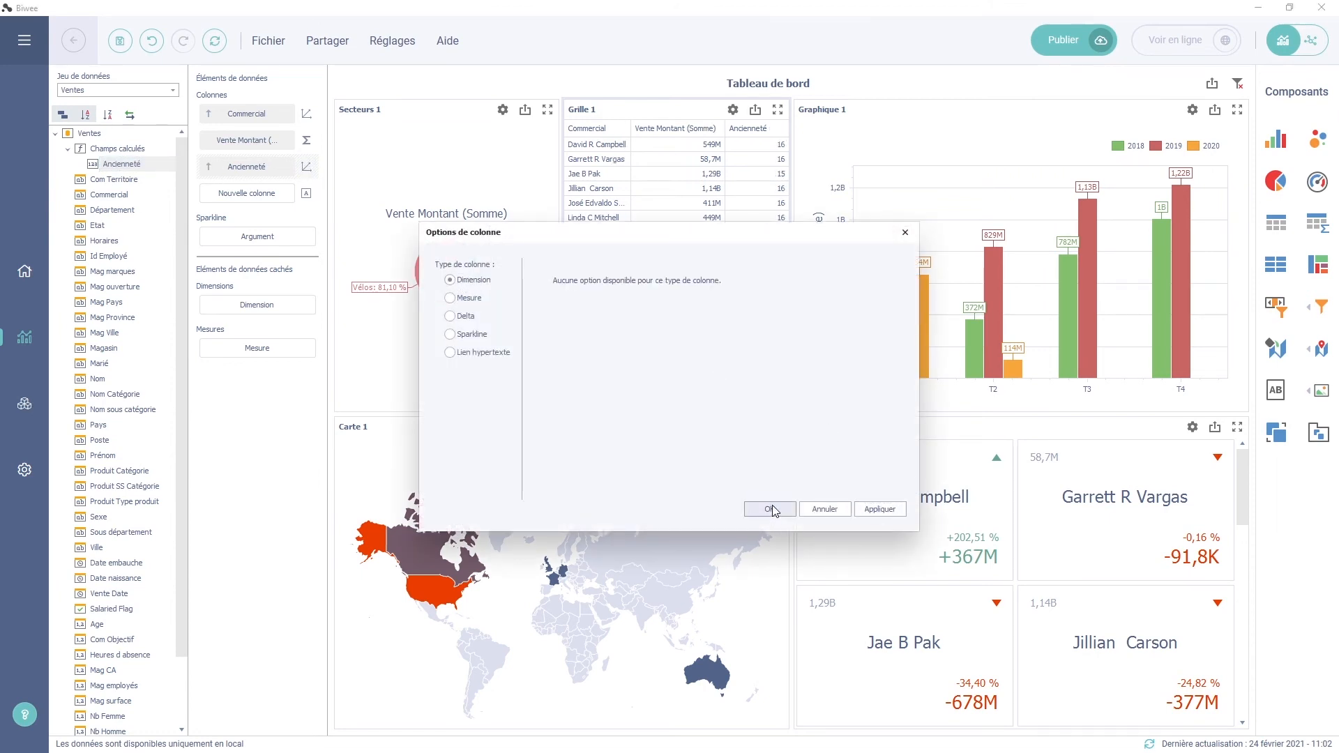
click(771, 509)
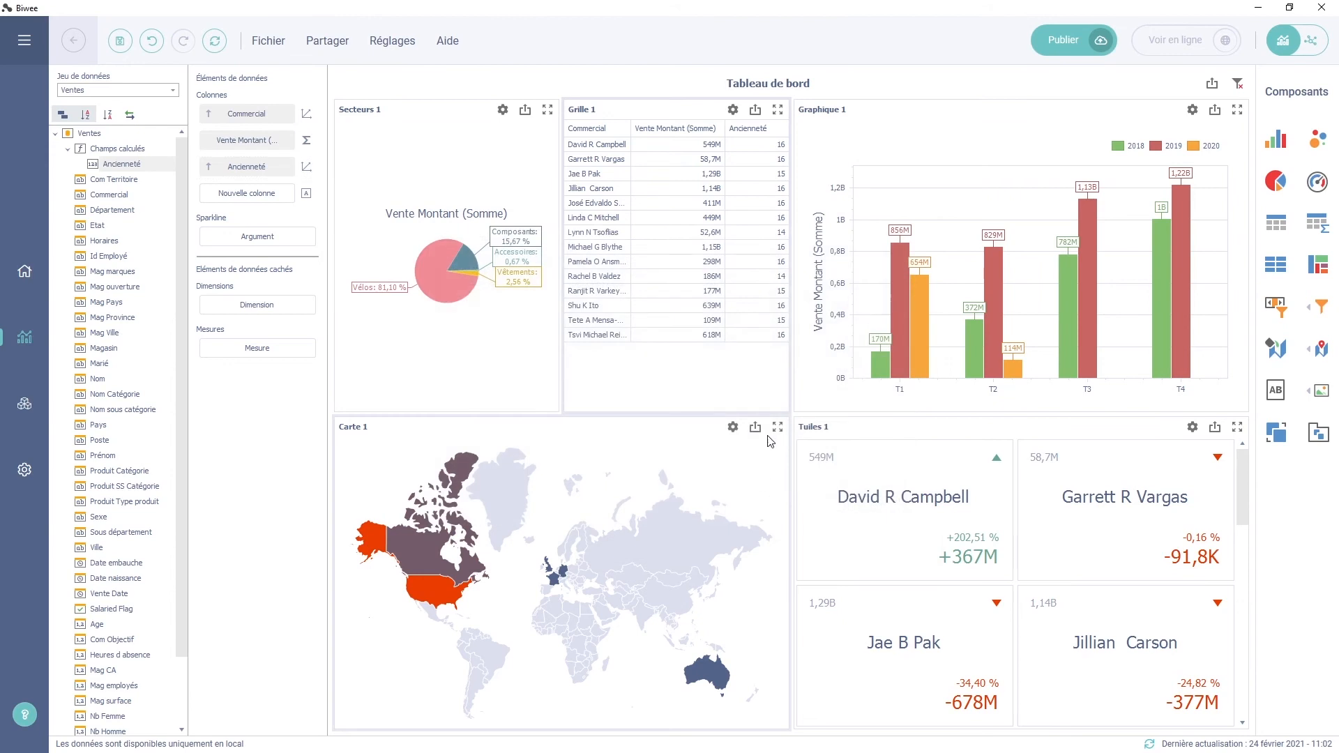
click(732, 362)
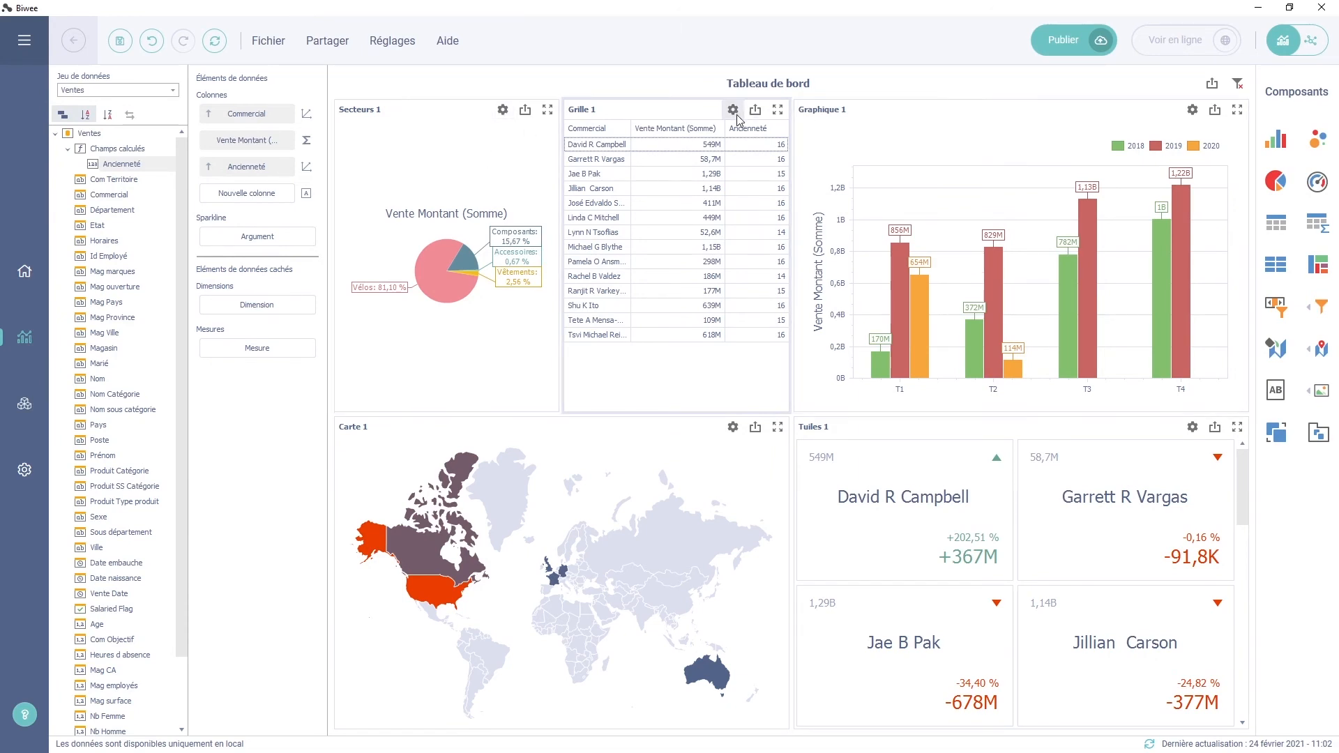
Enable Filtre principal multiple on Tuiles 1, and test it with the first salesperson tile before clearing the filter
click(1193, 427)
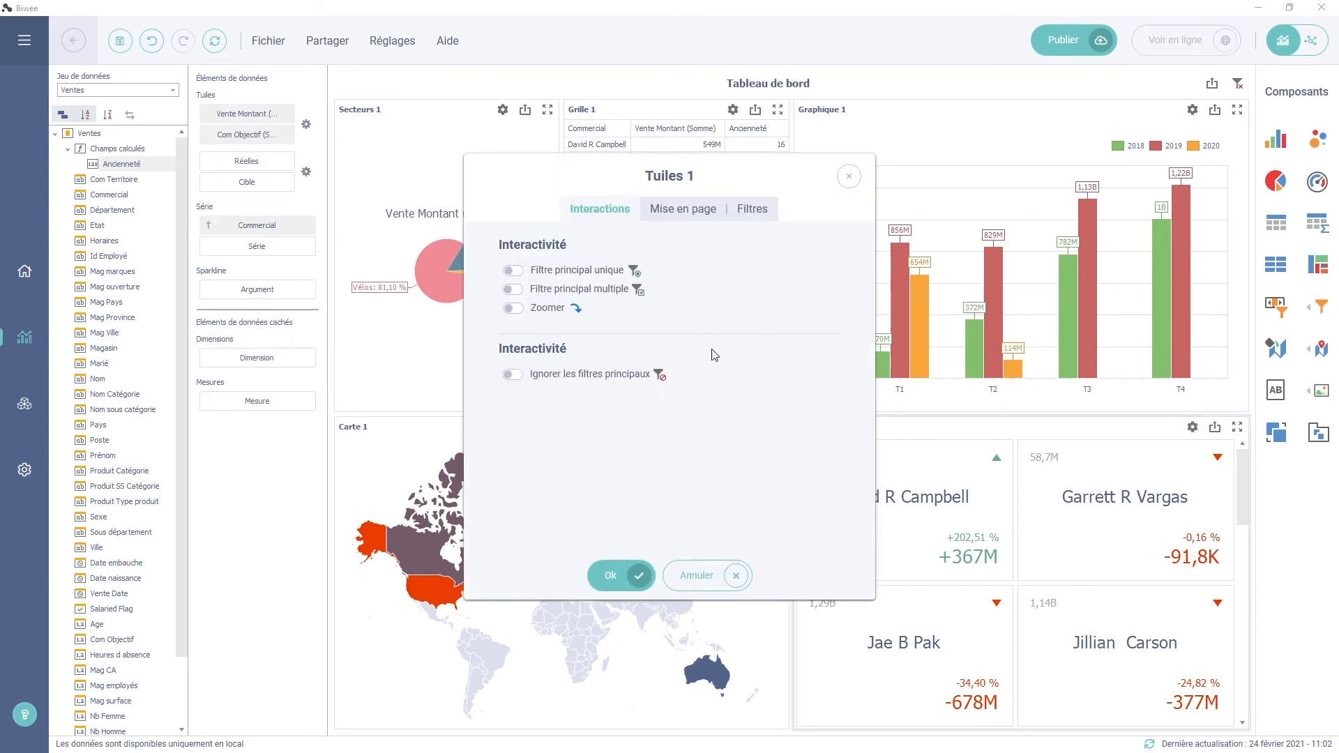
click(661, 216)
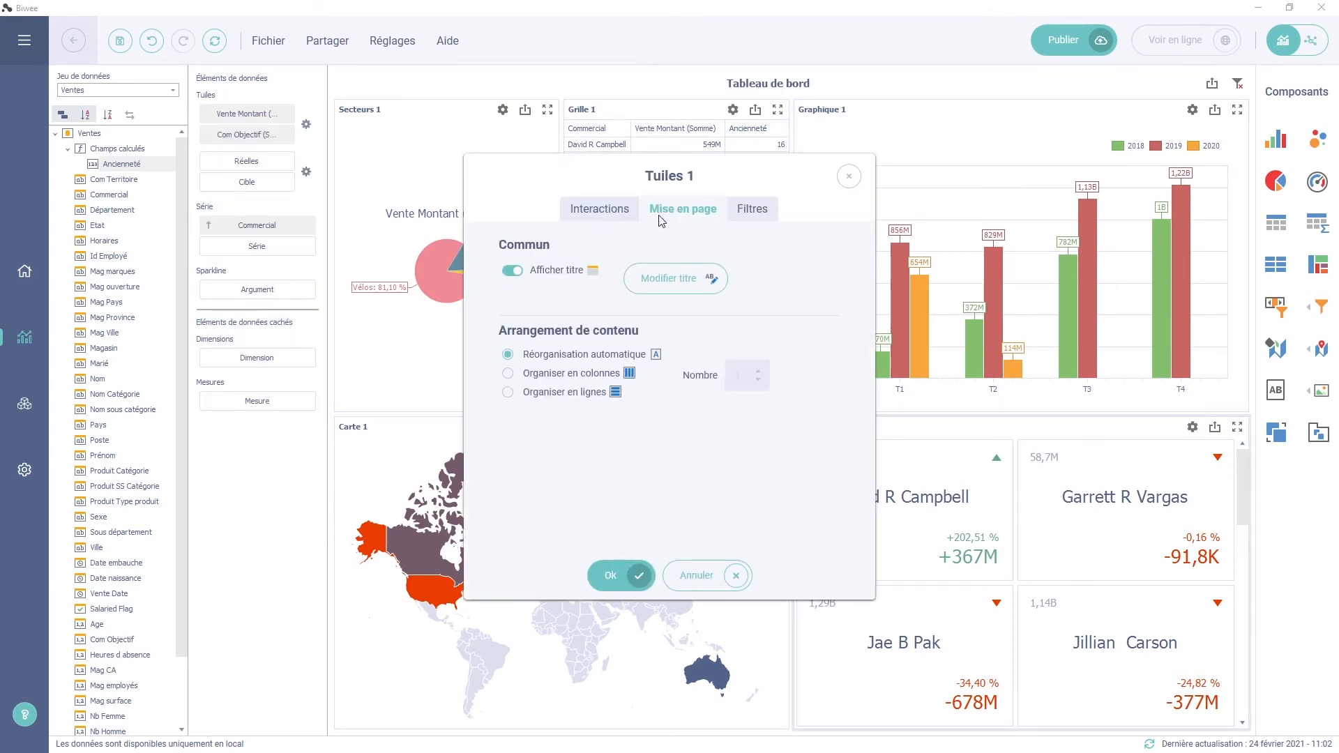
click(739, 213)
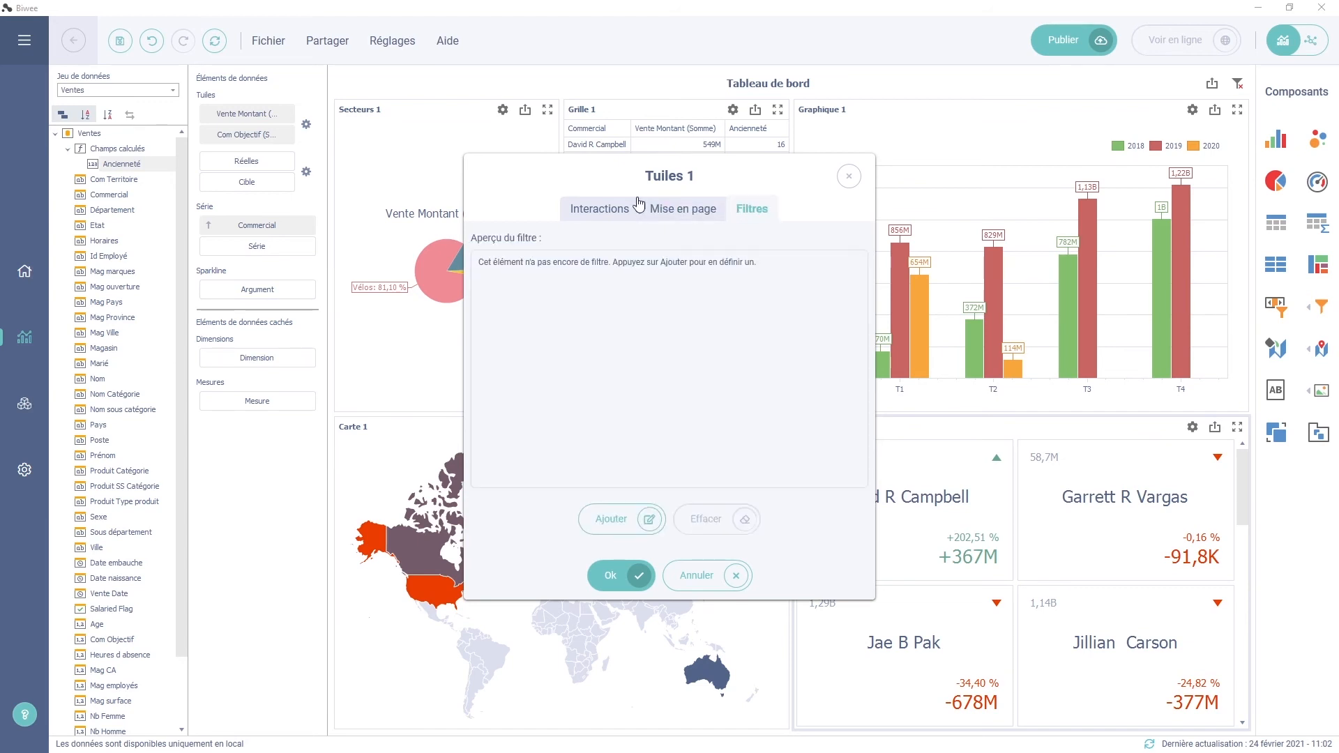
click(609, 210)
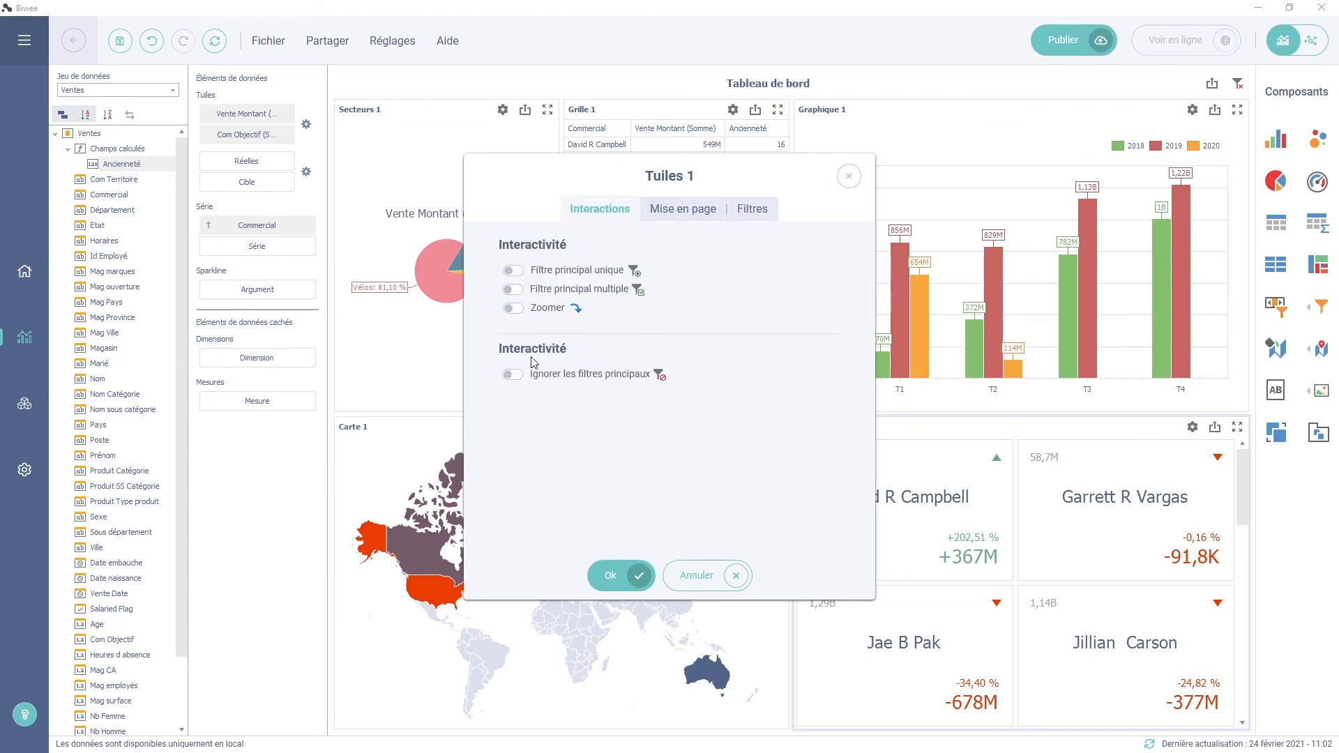
click(514, 289)
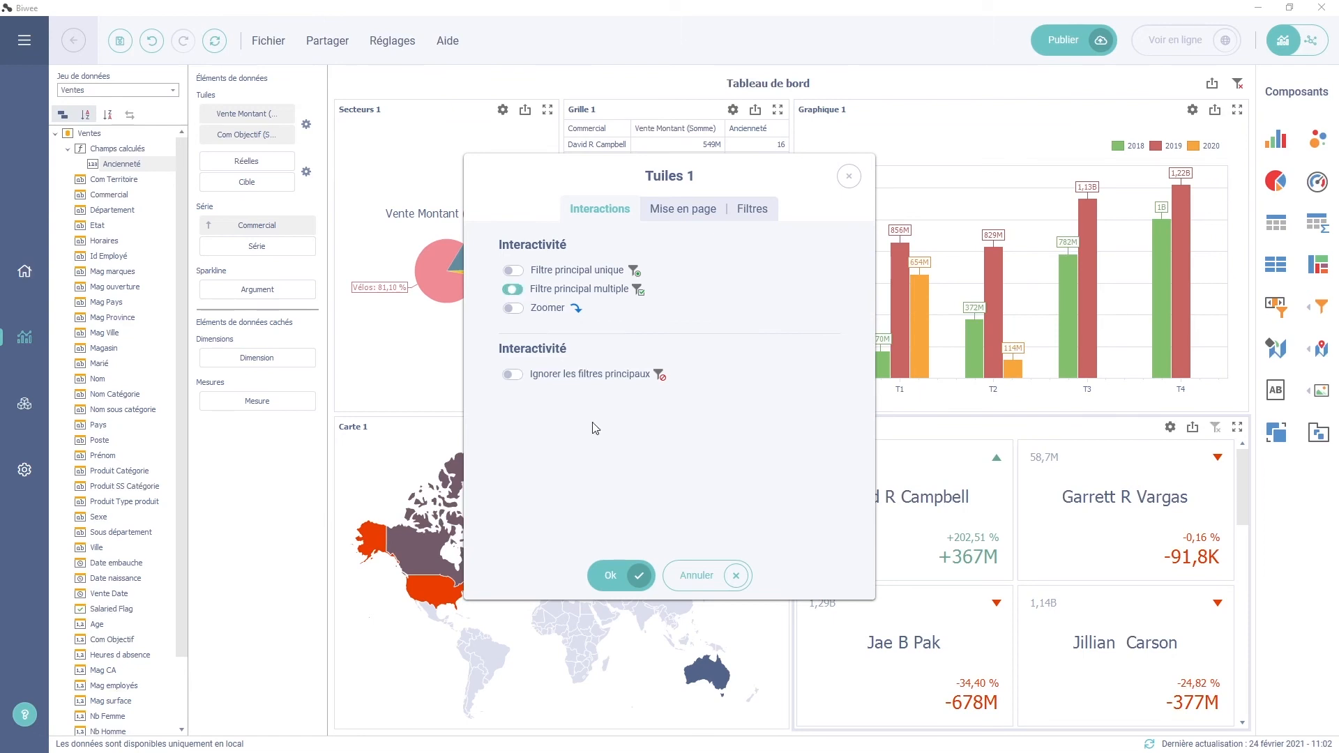
click(624, 570)
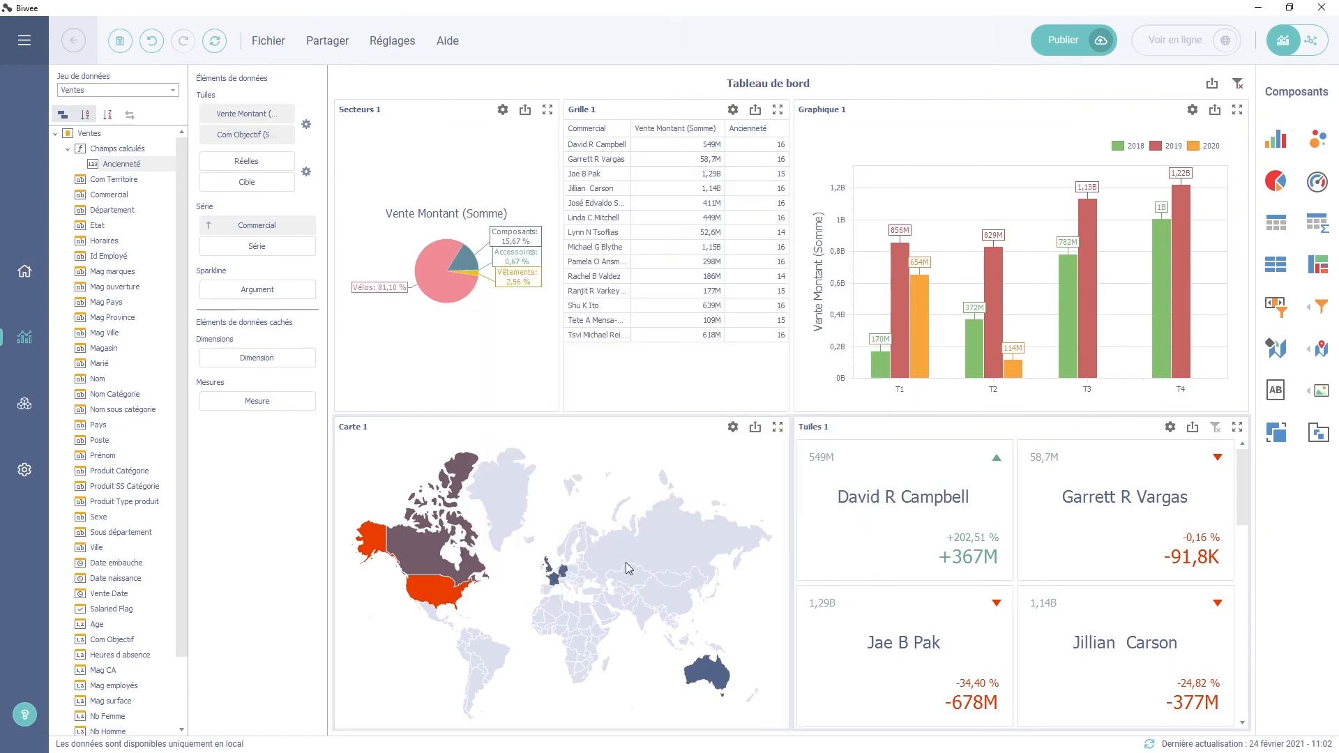
click(936, 507)
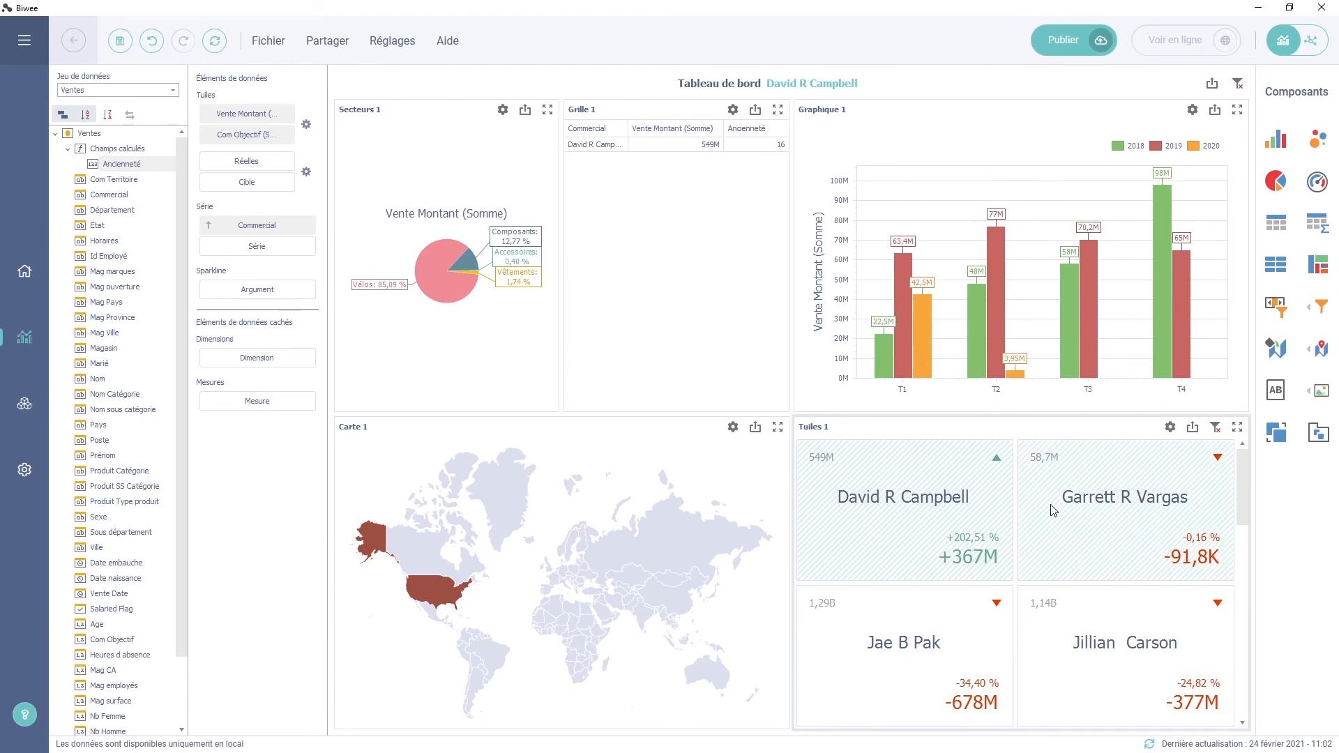
click(1216, 428)
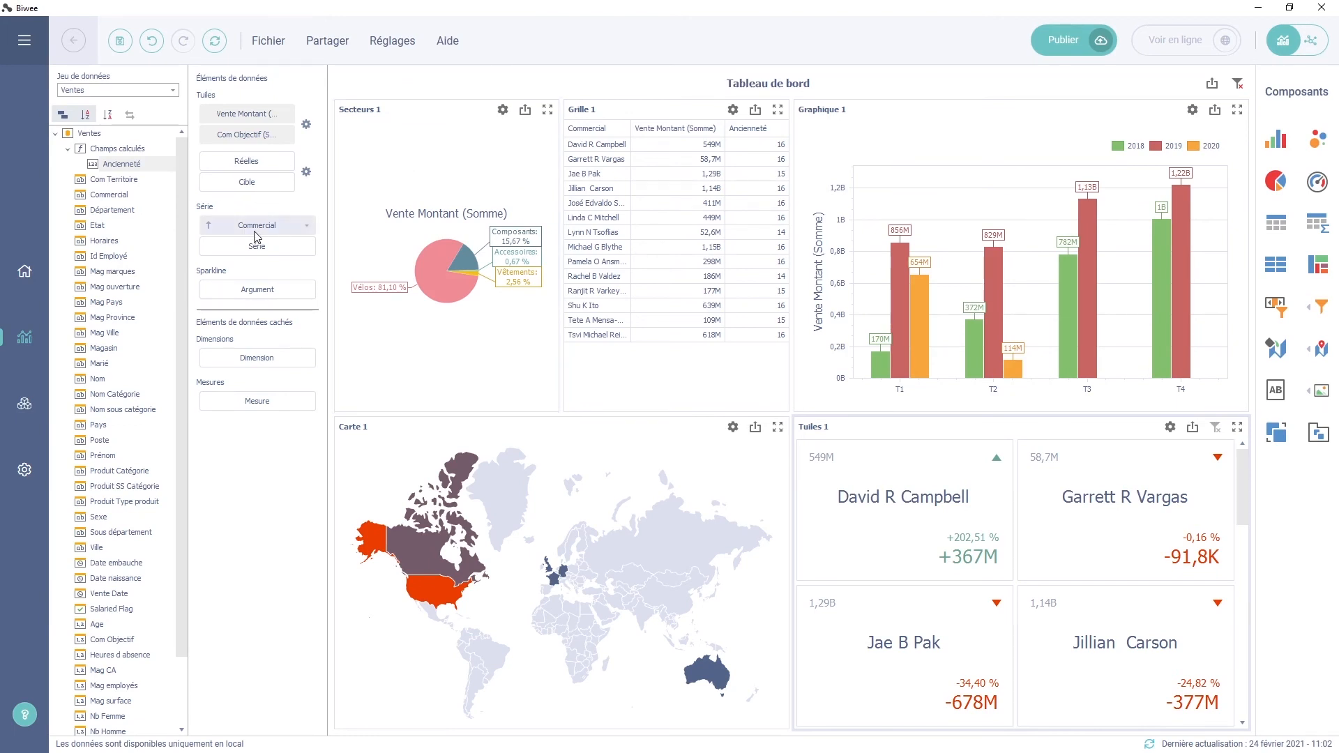
Add Nom sous catégorie as a second argument of the Secteurs 1 pie chart and widen the chart
click(463, 187)
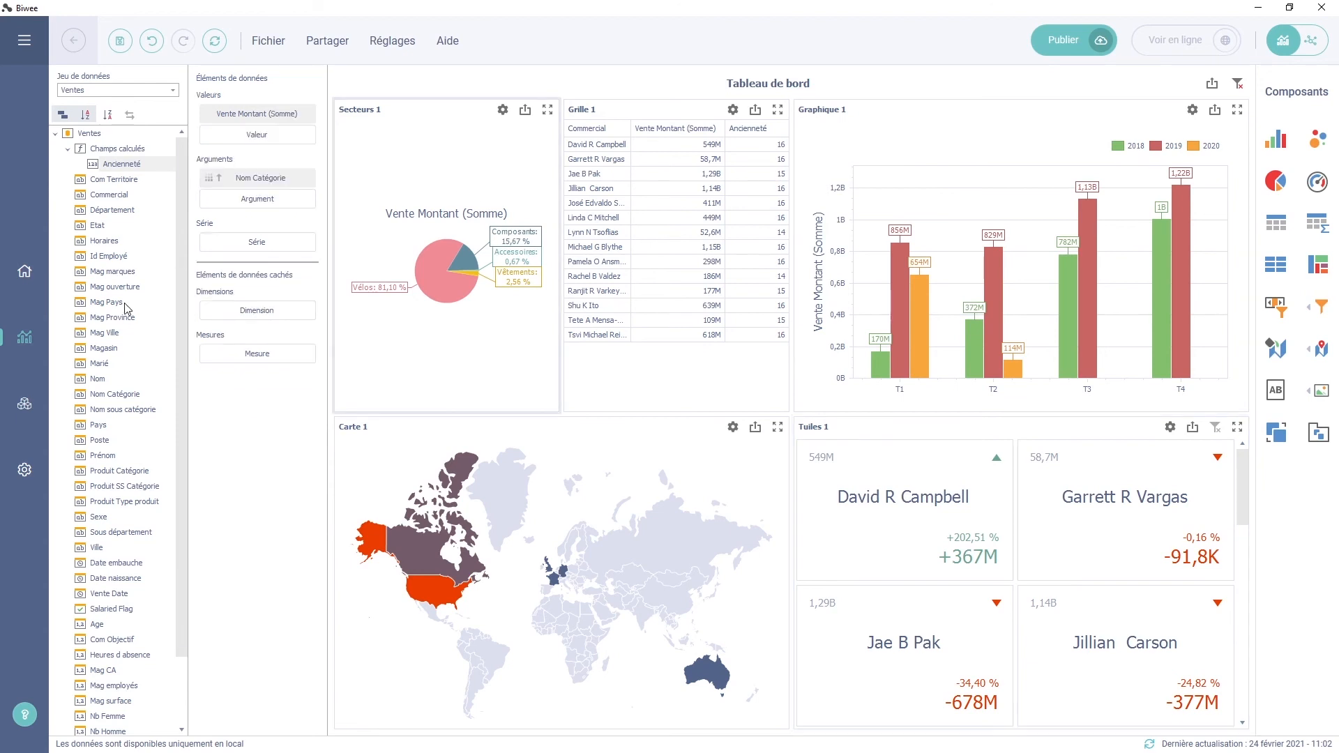
drag(129, 414, 254, 201)
drag(559, 188, 630, 189)
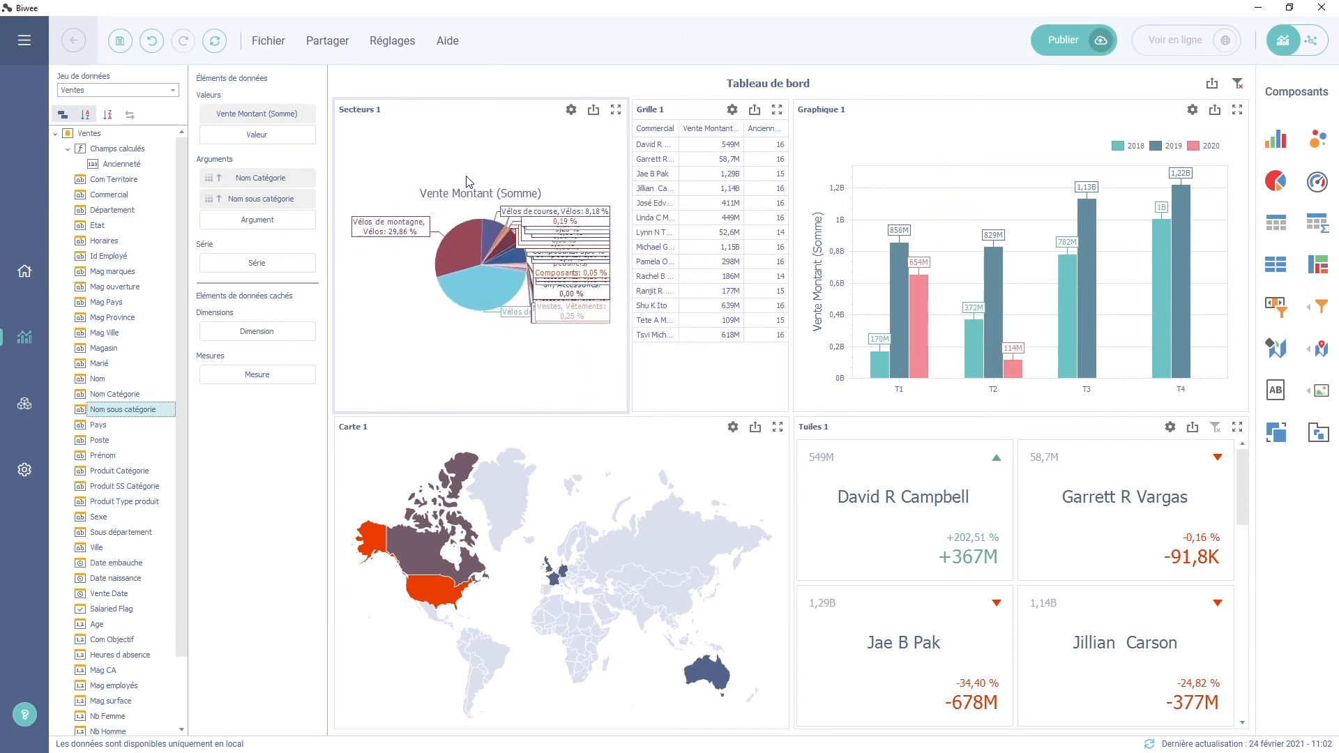
mouse_move(450, 264)
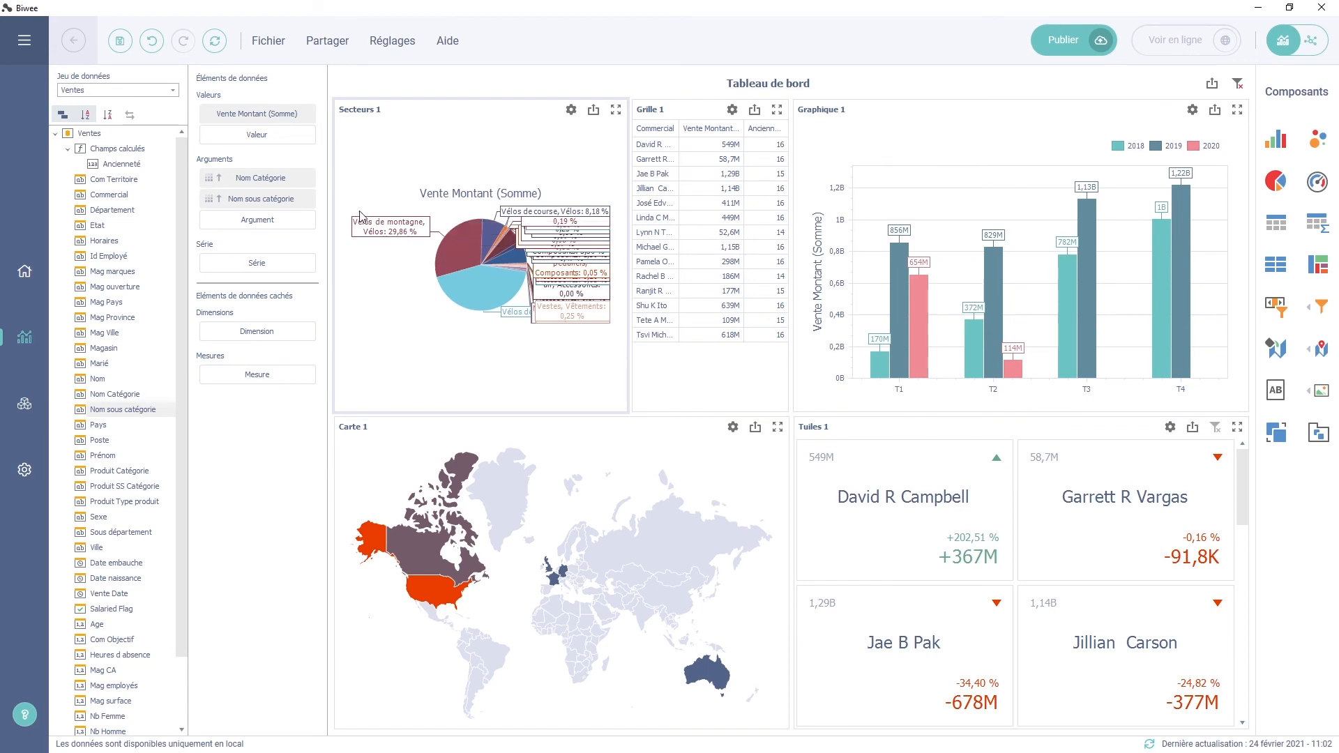
click(307, 179)
click(468, 156)
Enable Zoomer on the pie chart, and test it by drilling into the Vélos slice and returning to the categories
click(571, 110)
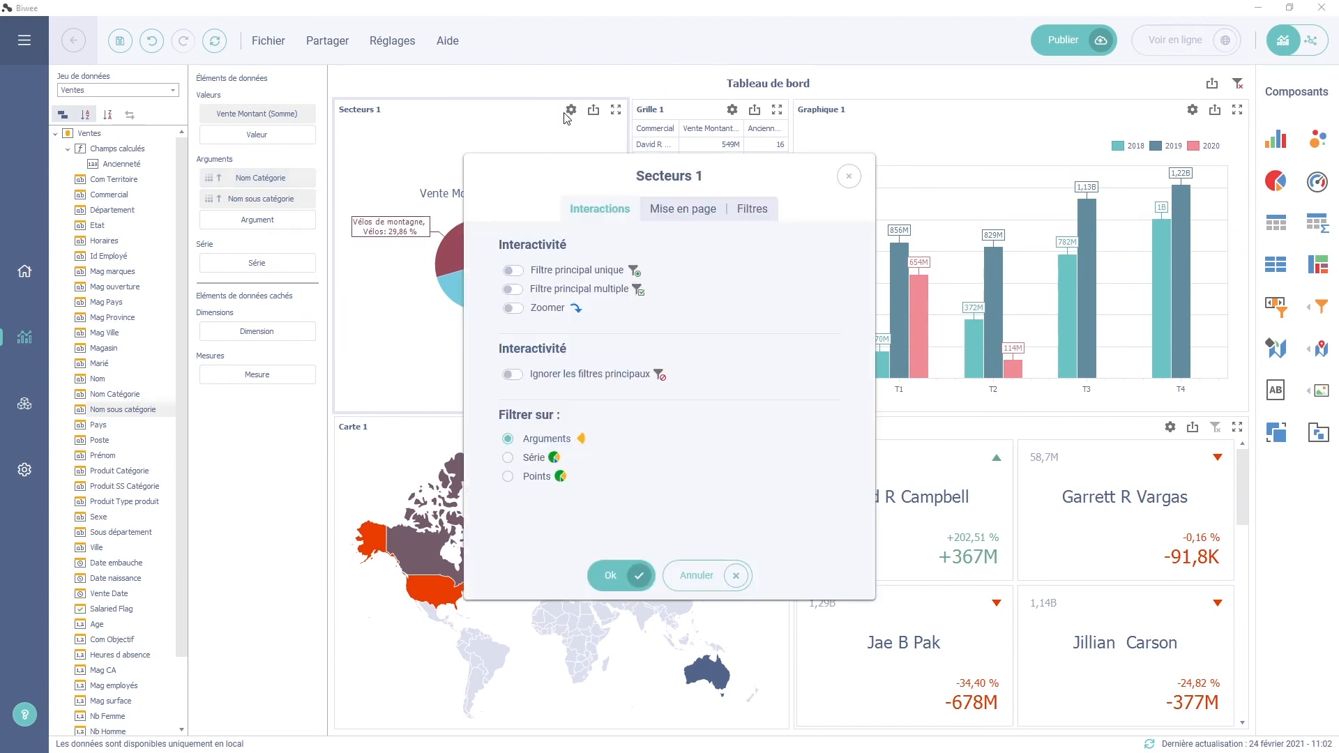
click(514, 309)
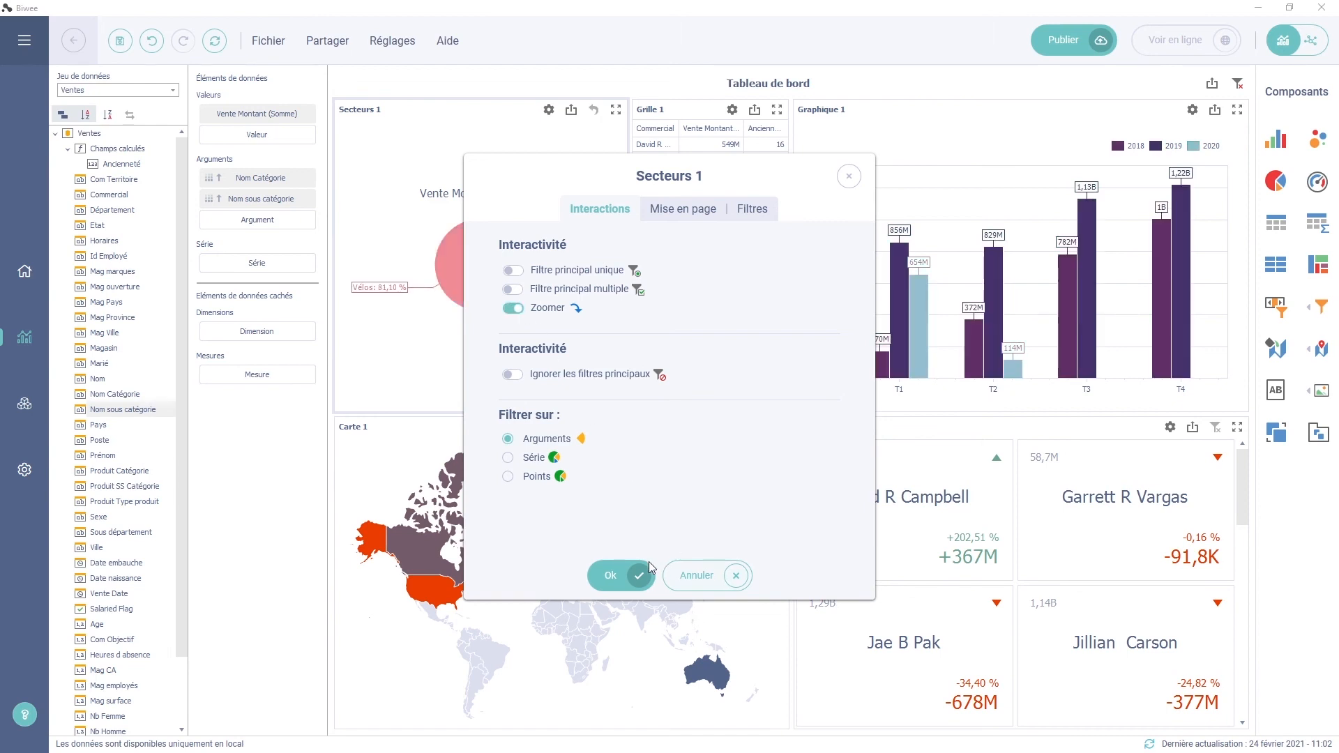
click(647, 571)
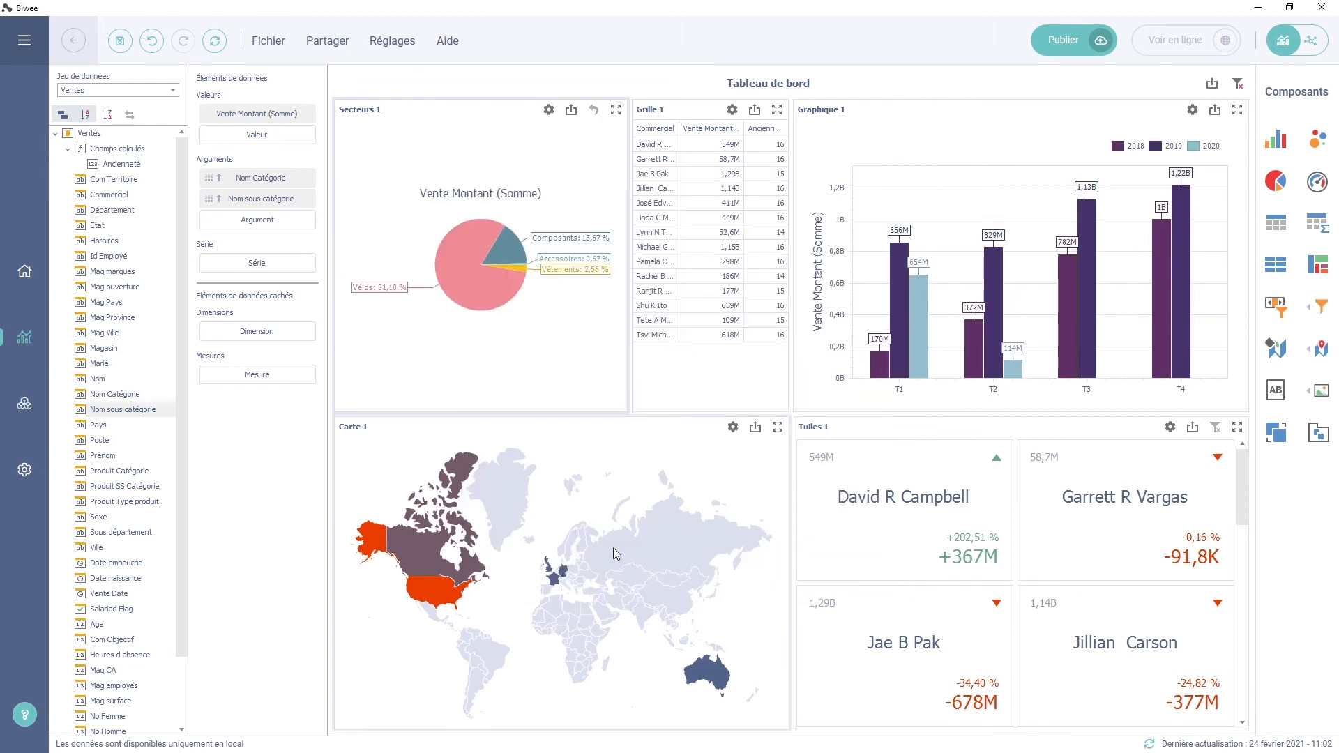
click(480, 301)
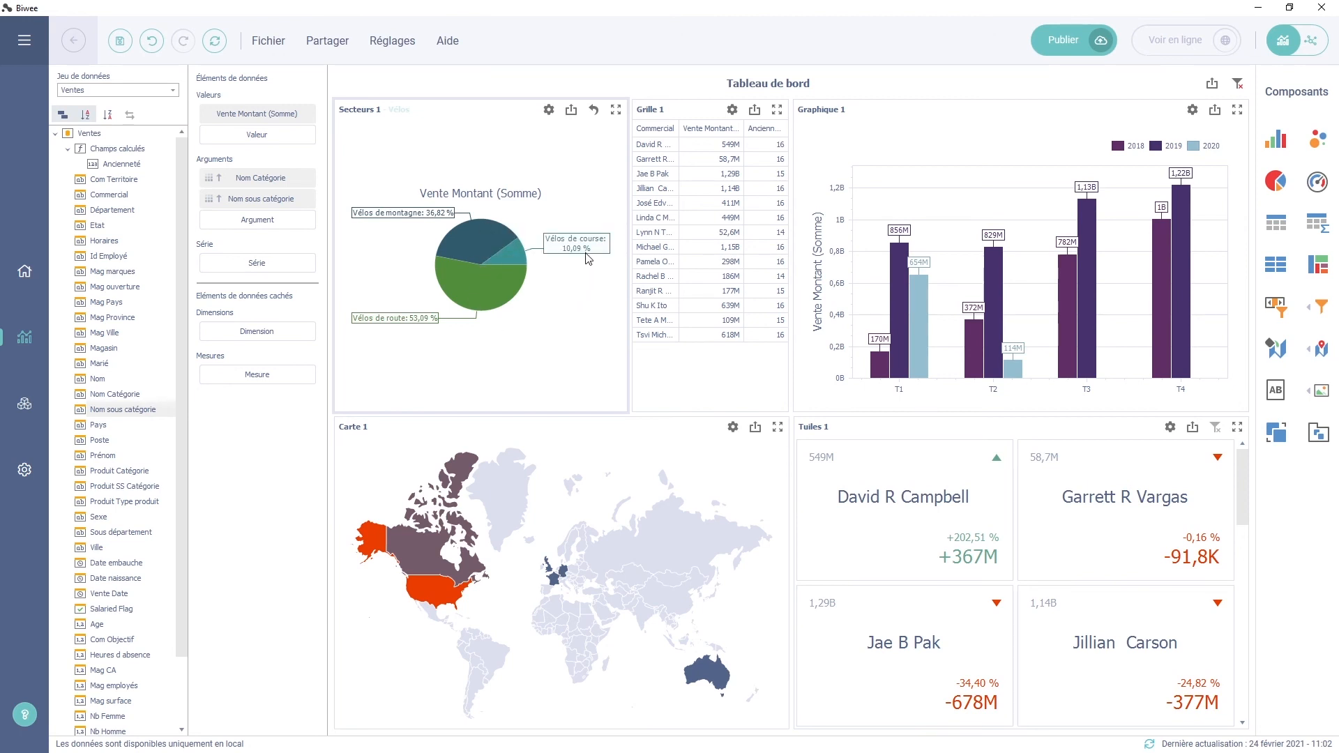
click(594, 110)
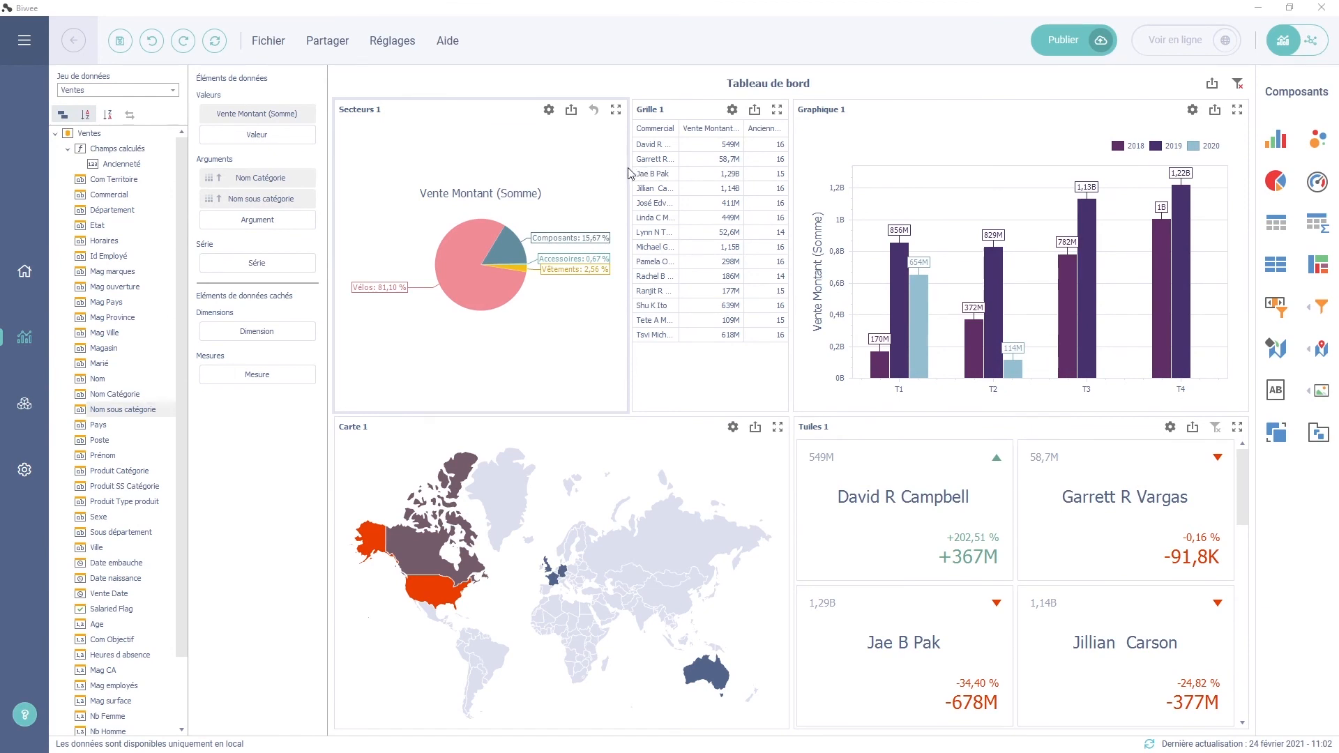
Move the Graphique 1 bar chart before the pie chart in the upper row and widen it
mouse_move(625, 223)
mouse_down()
mouse_move(598, 223)
mouse_move(638, 223)
mouse_up()
drag(799, 147, 342, 230)
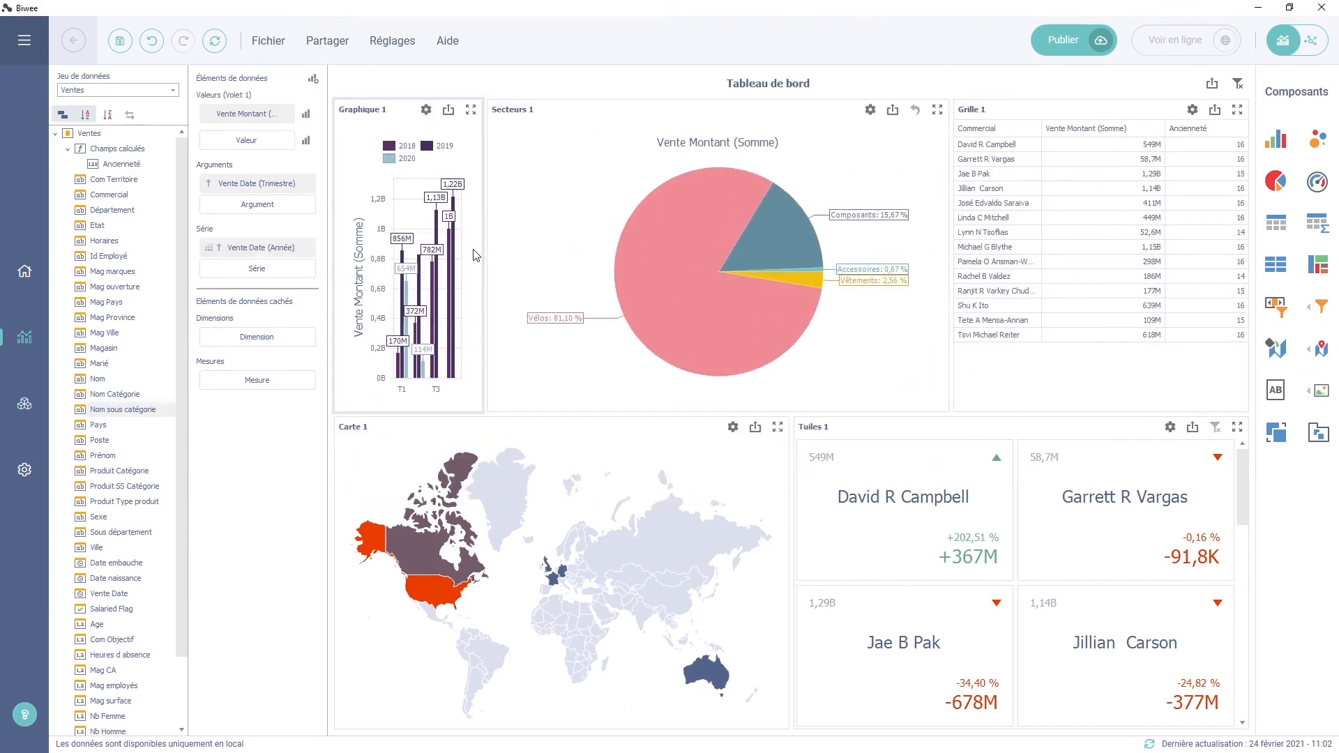
drag(483, 254, 589, 253)
click(614, 242)
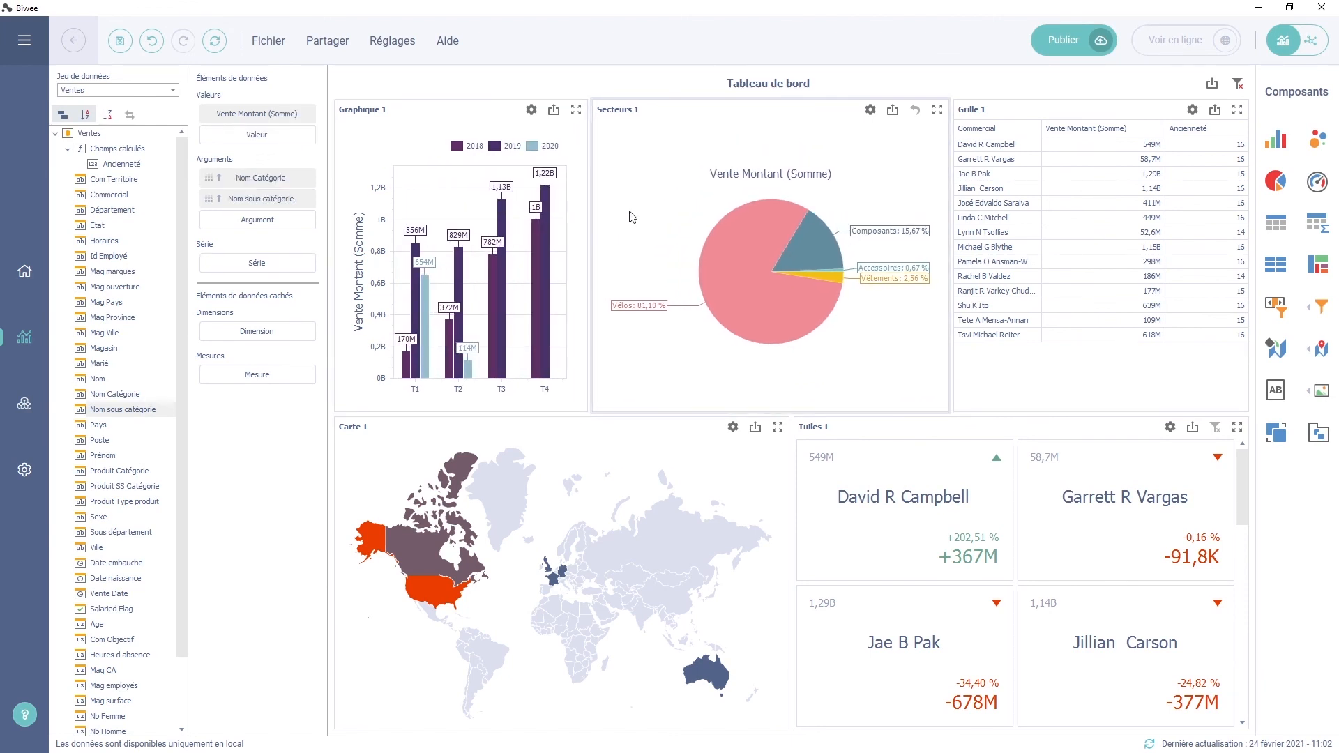
Save the dashboard as Ventes des commerciaux and publish it
click(260, 44)
click(309, 87)
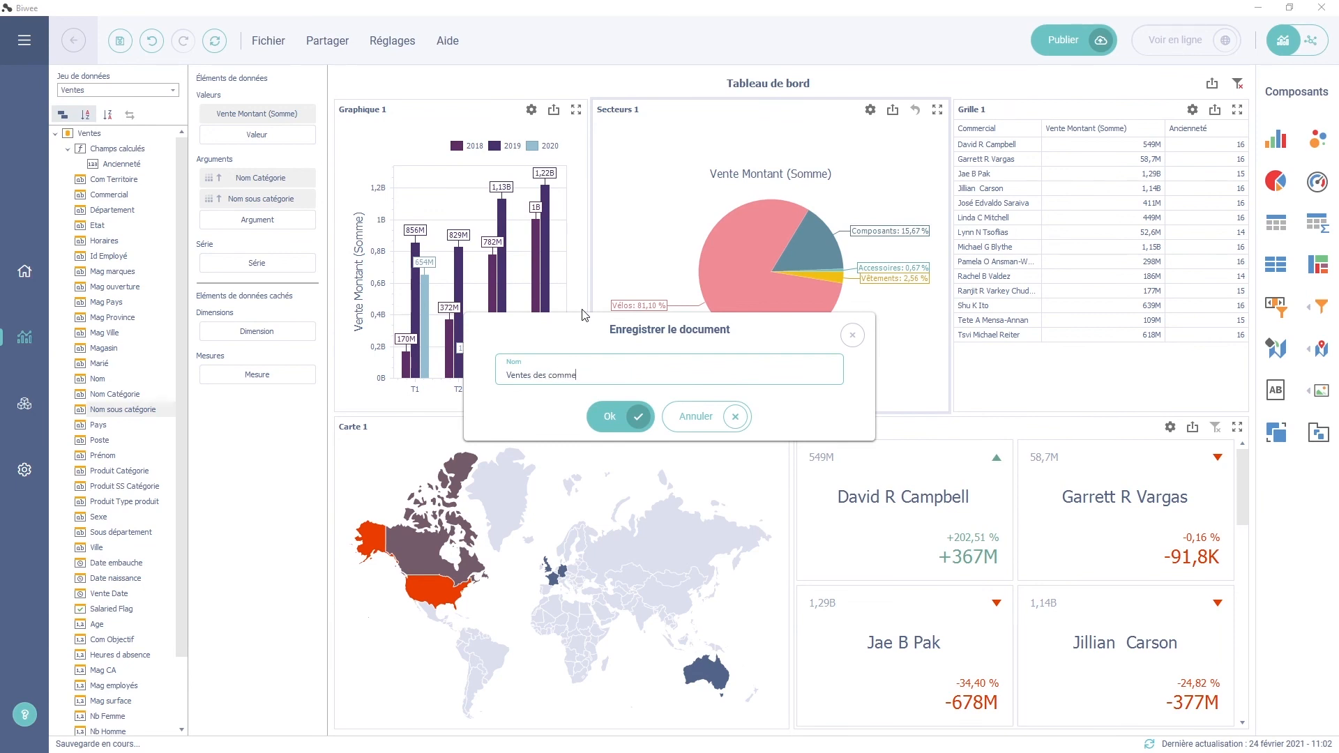
key(Return)
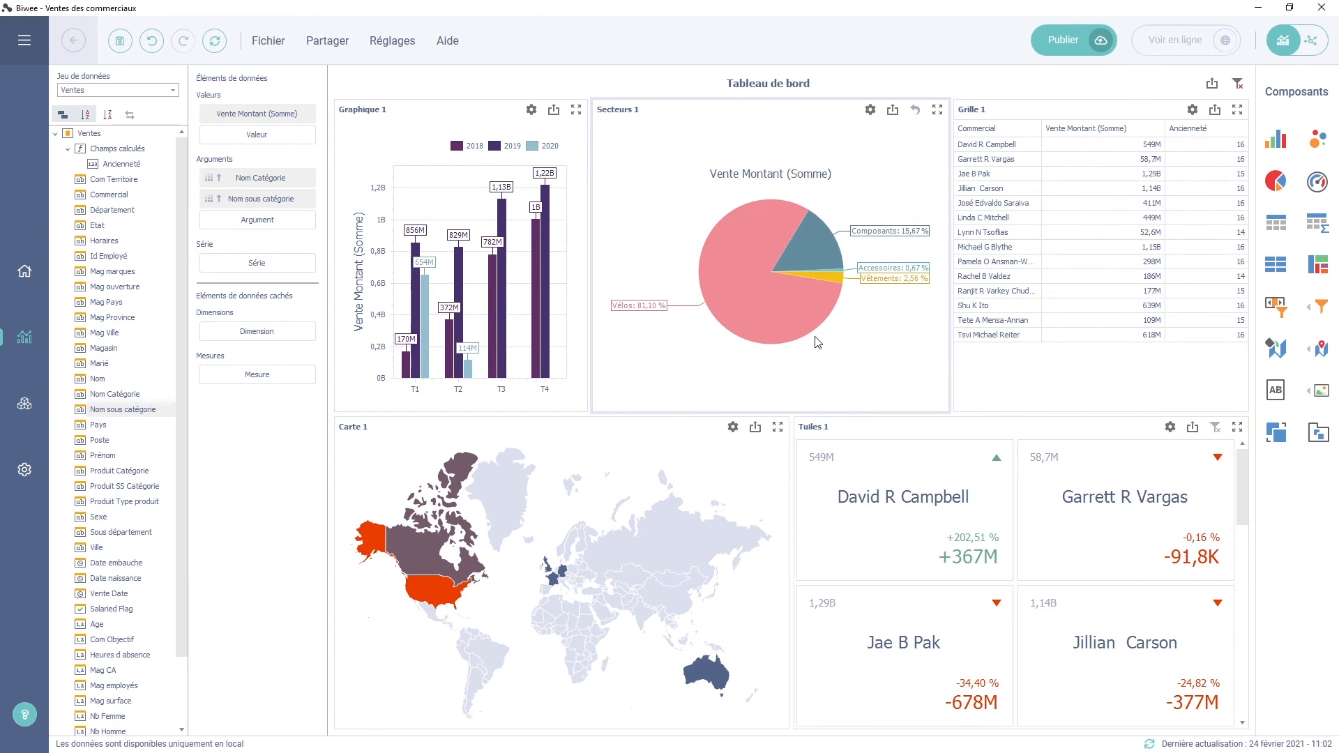
click(1078, 55)
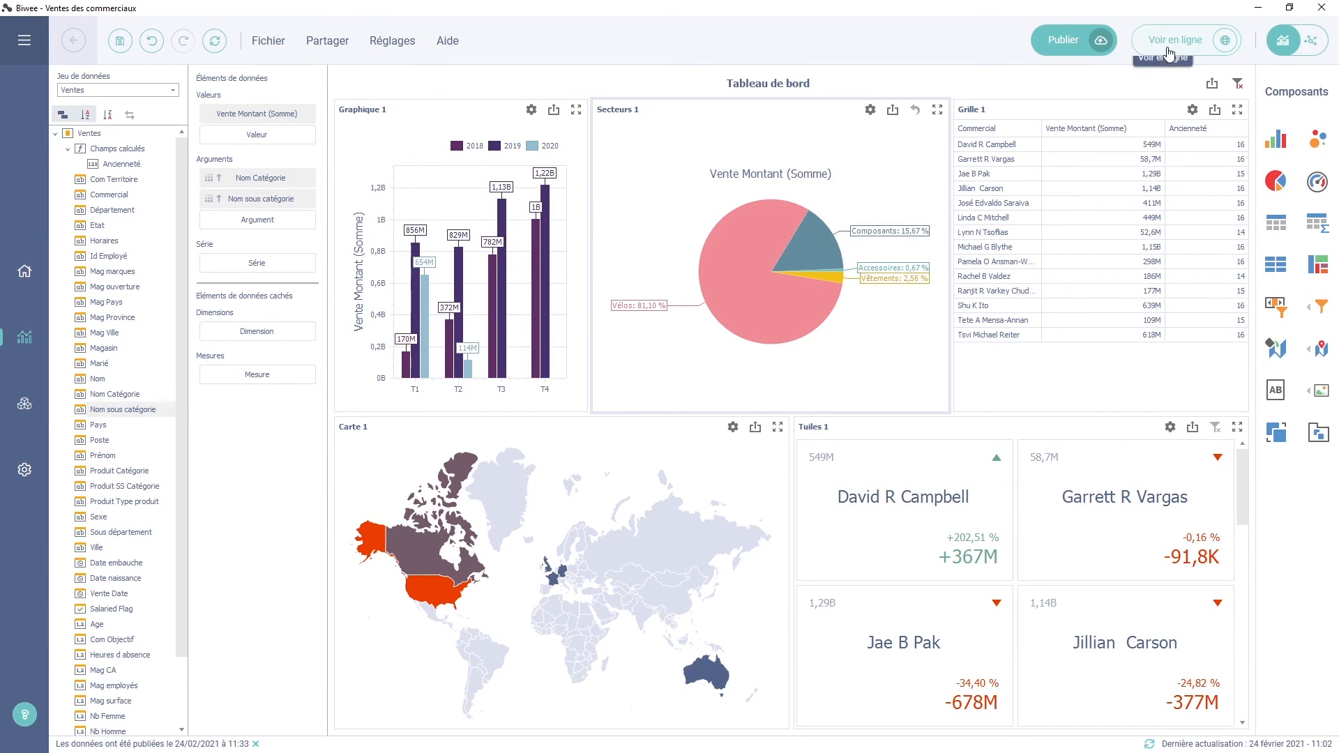
View the published dashboard online in the browser and filter it with the first two salesperson tiles
click(1169, 53)
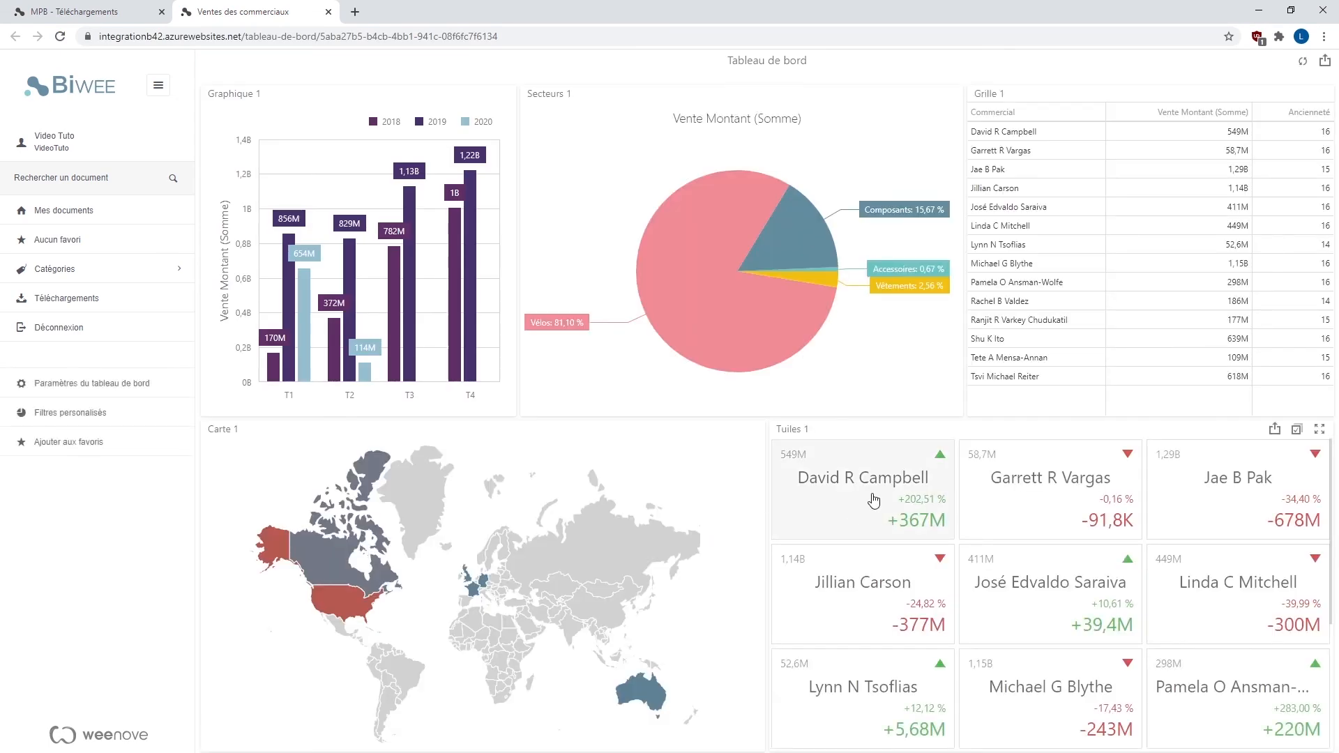
click(859, 476)
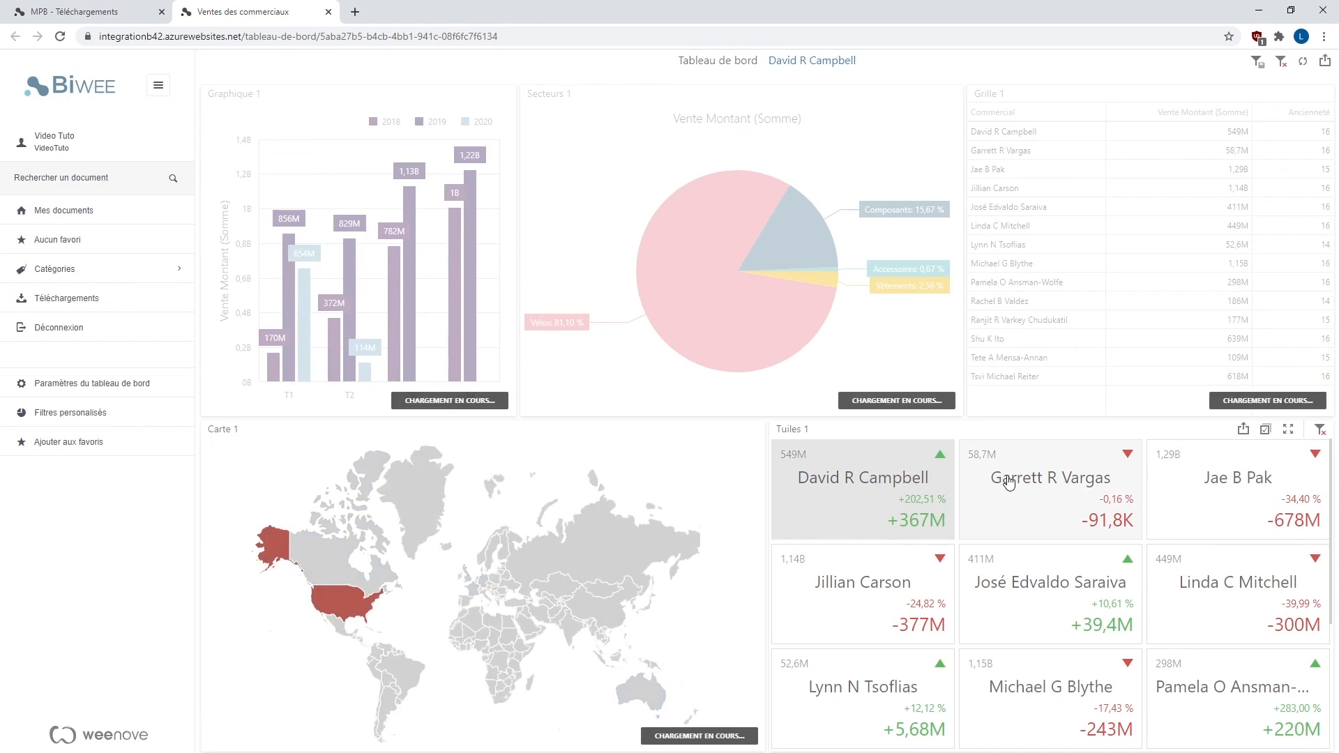
click(1012, 481)
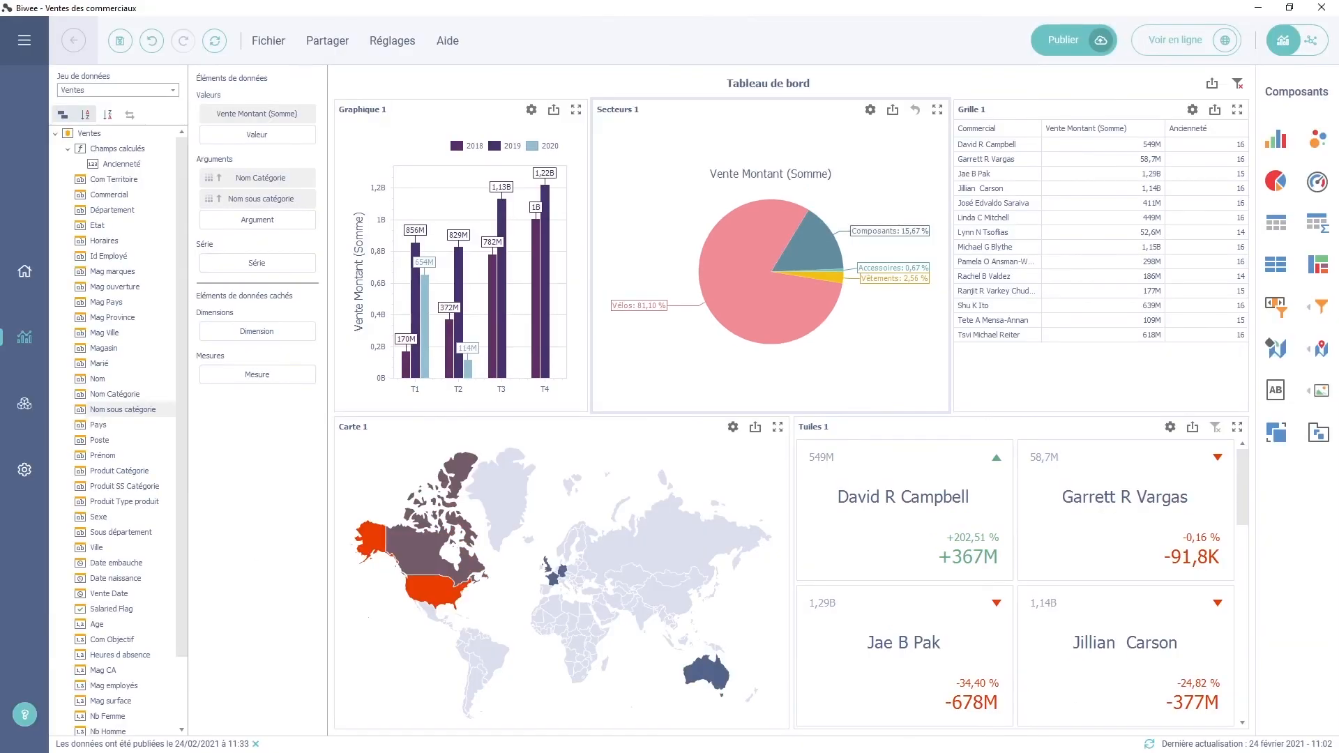
Return to Biwee, review the dashboard's user sharing settings and close them without sharing
click(338, 46)
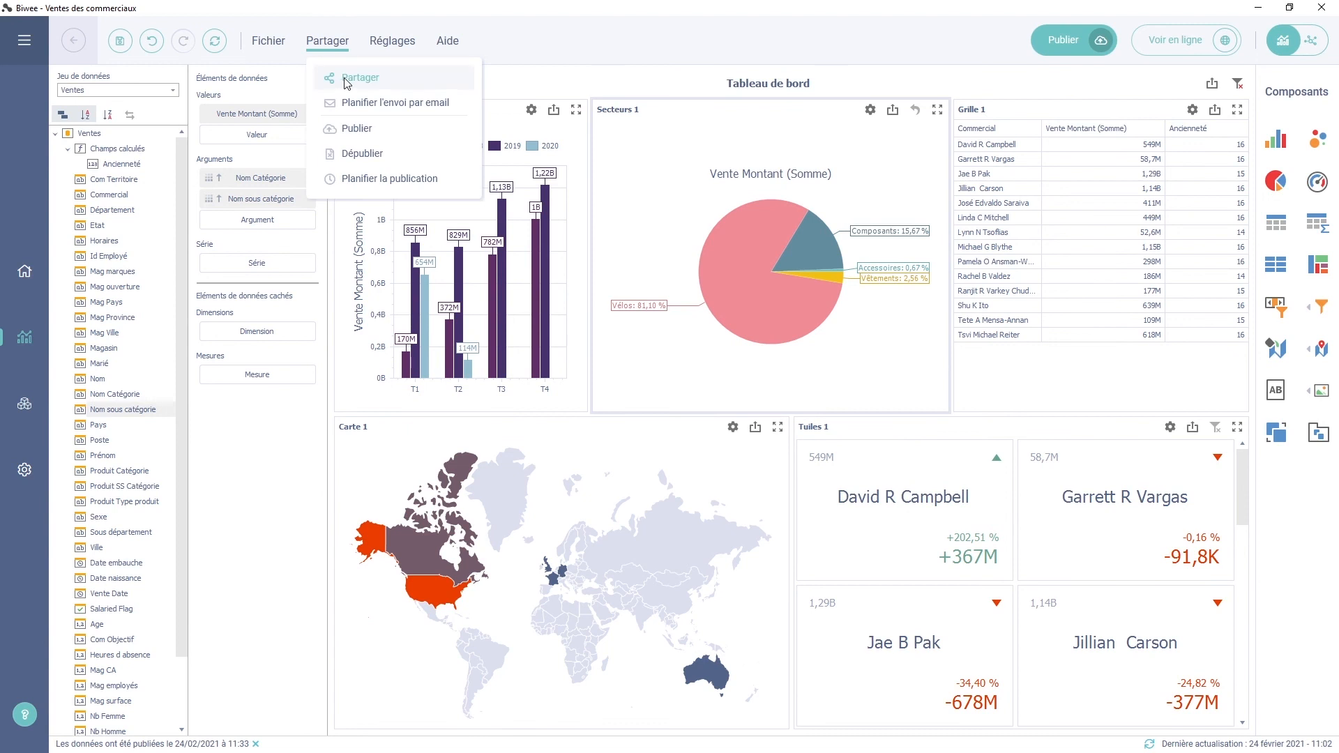
click(347, 79)
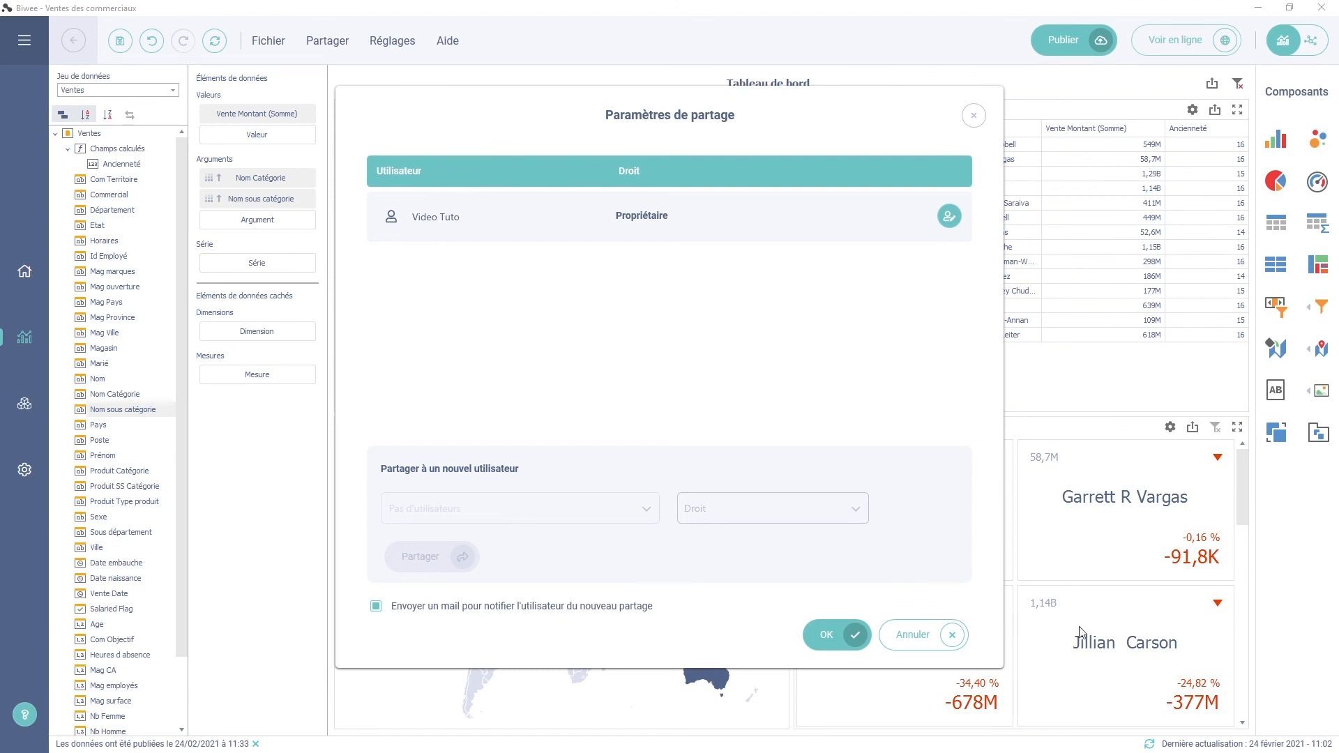
click(927, 640)
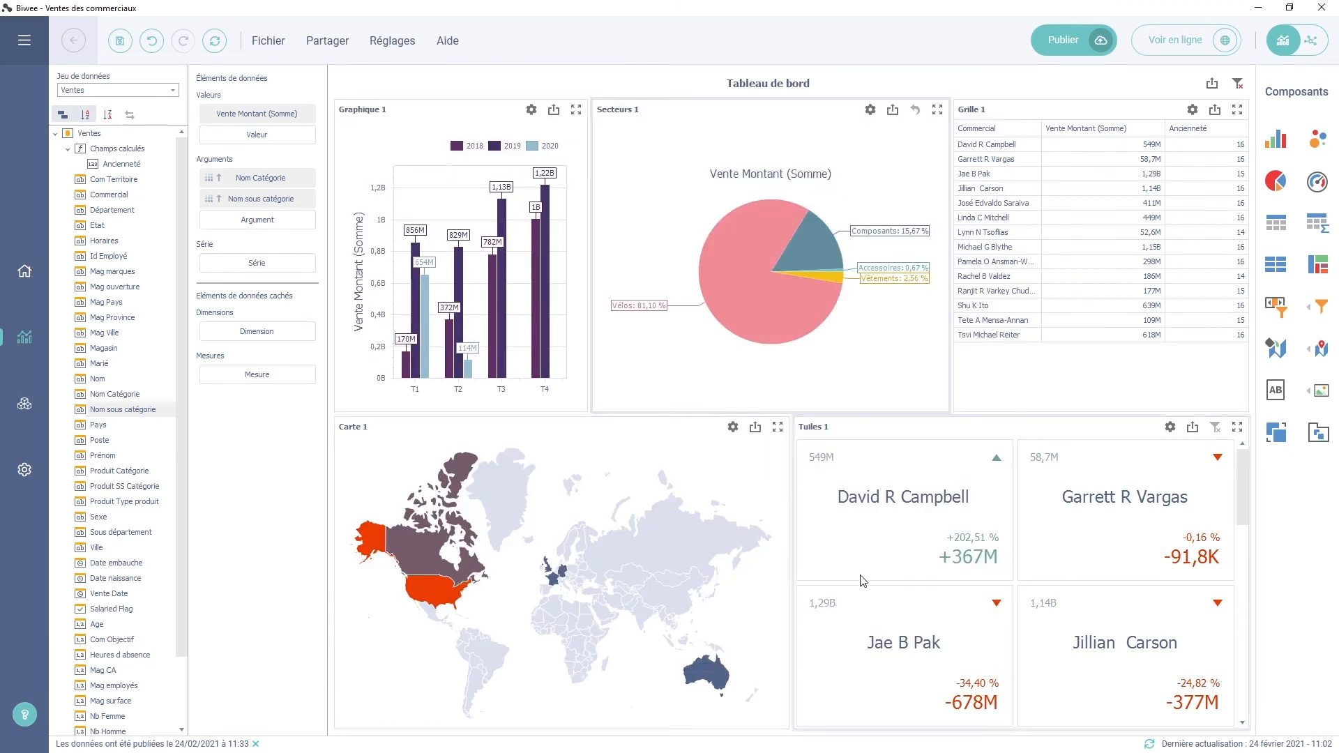